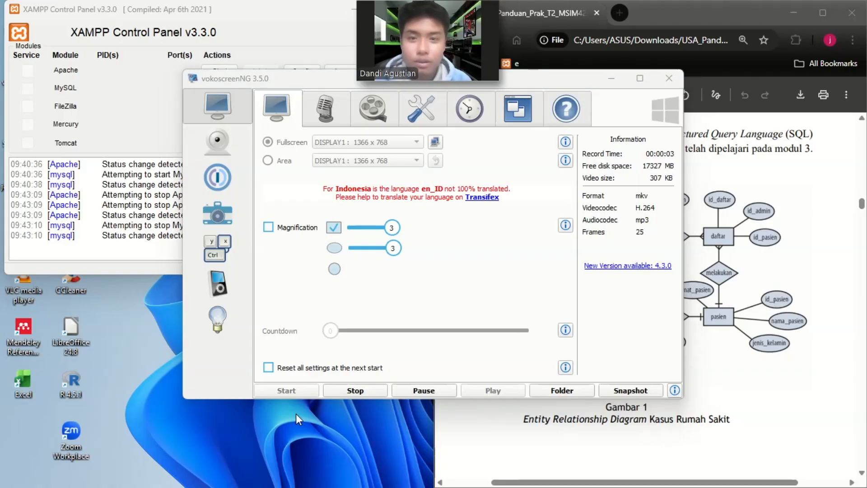
Minimize the recorder window and examine the Entity Relationship Diagram in the PDF, briefly highlighting "Rumah Sakit" in its caption.
{"action": "left_click", "coordinate": [610, 80]}
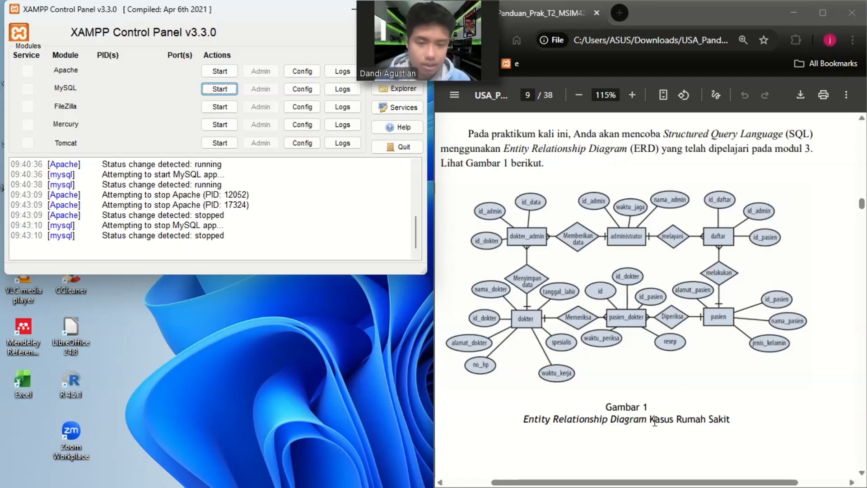
{"action": "left_click_drag", "start_coordinate": [676, 420], "coordinate": [733, 420]}
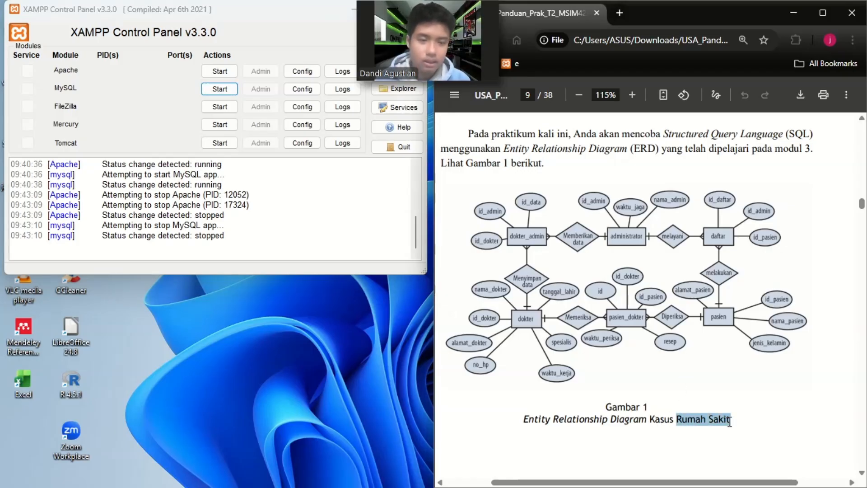
{"action": "left_click", "coordinate": [621, 381]}
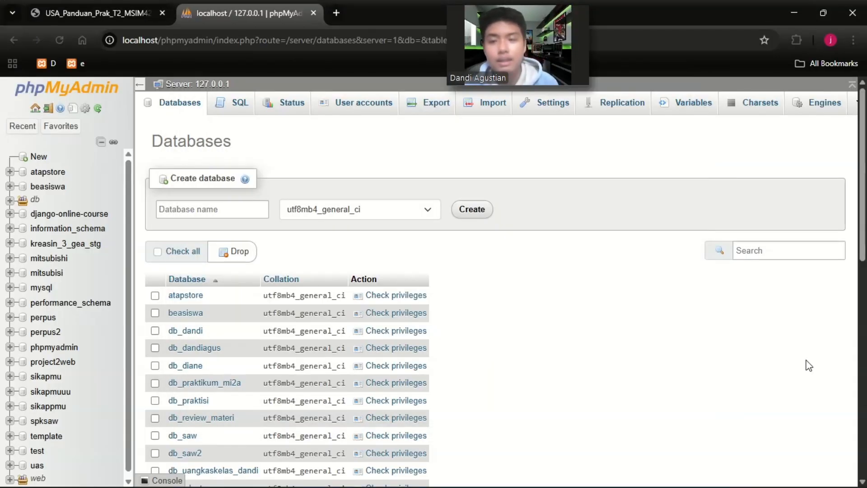
Create a new database named rumahsakit with the utf8mb4_general_ci collation.
{"action": "left_click", "coordinate": [44, 160]}
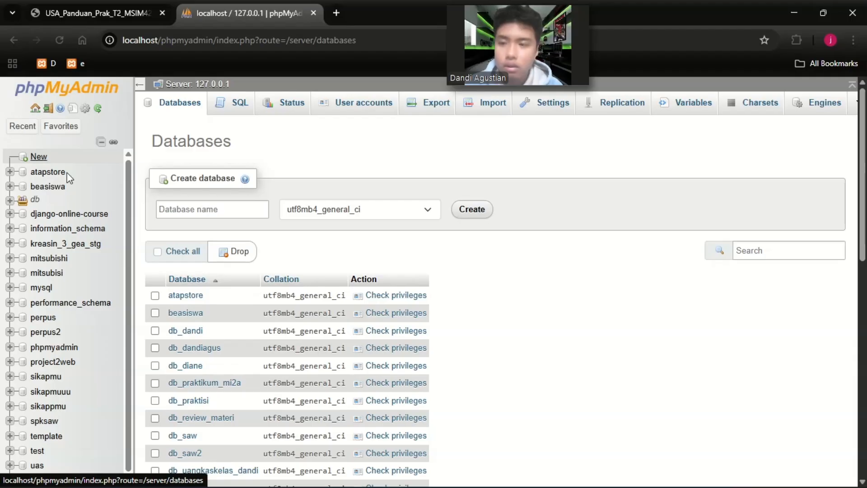
{"action": "left_click", "coordinate": [211, 204]}
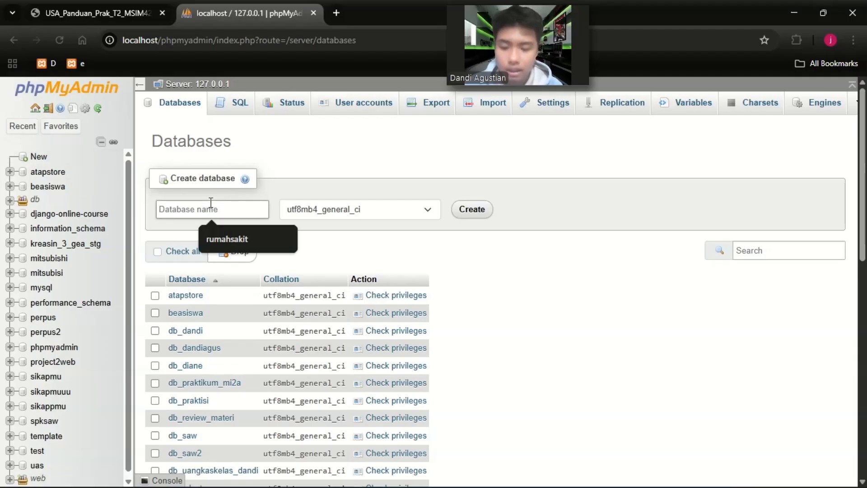
{"action": "type", "text": "rumahsakit"}
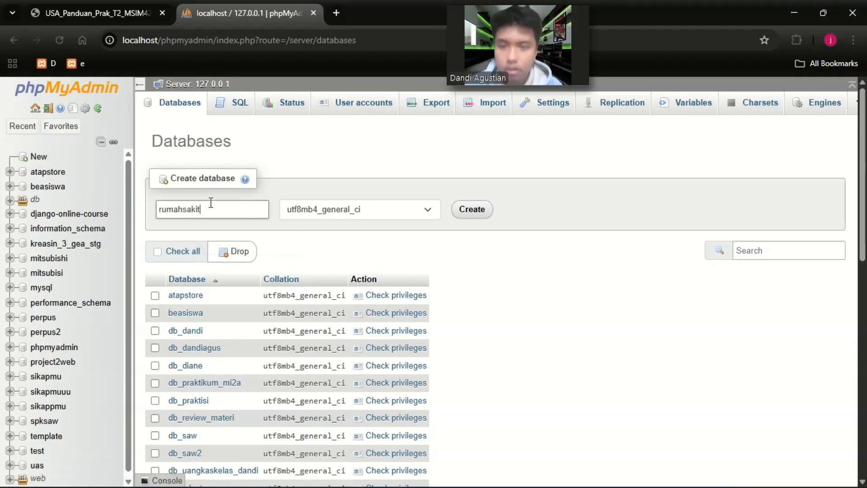
{"action": "left_click", "coordinate": [484, 214]}
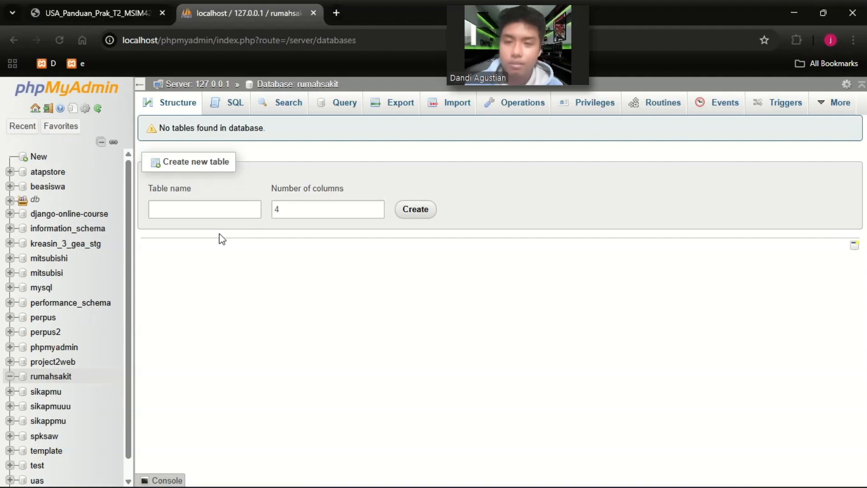
{"action": "key", "text": "alt+Tab"}
{"action": "key", "text": "alt+Tab"}
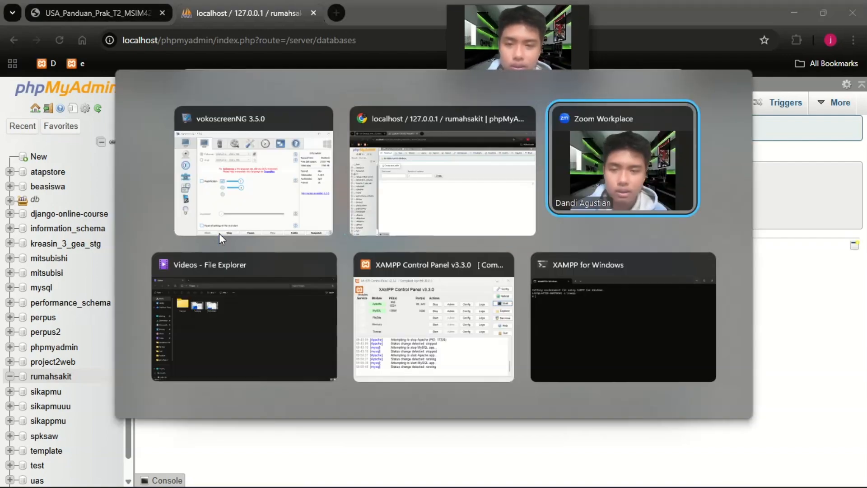
{"action": "key", "text": "alt+Tab"}
{"action": "key", "text": "alt+Tab"}
{"action": "key", "text": "alt+Tab"}
{"action": "key", "text": "alt+Tab"}
{"action": "key", "text": "alt+Tab"}
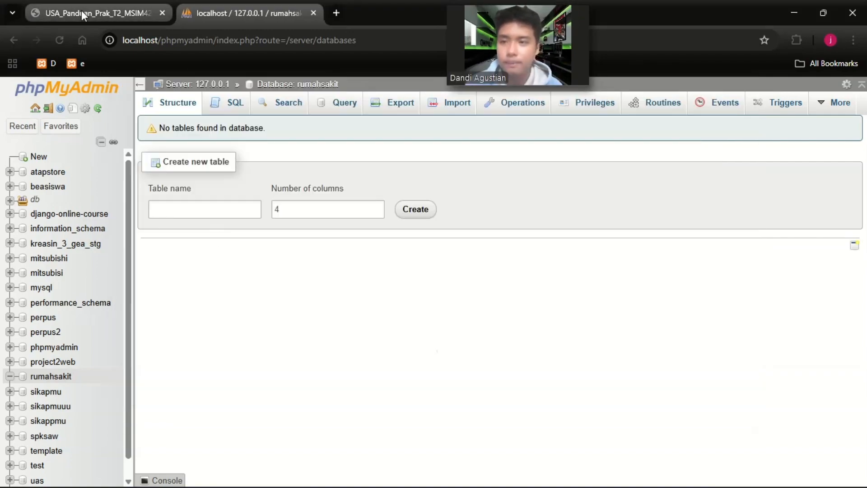
Check the hospital ERD in the PDF guide and start a new table named pasien with 4 columns in rumahsakit.
{"action": "left_click", "coordinate": [83, 15]}
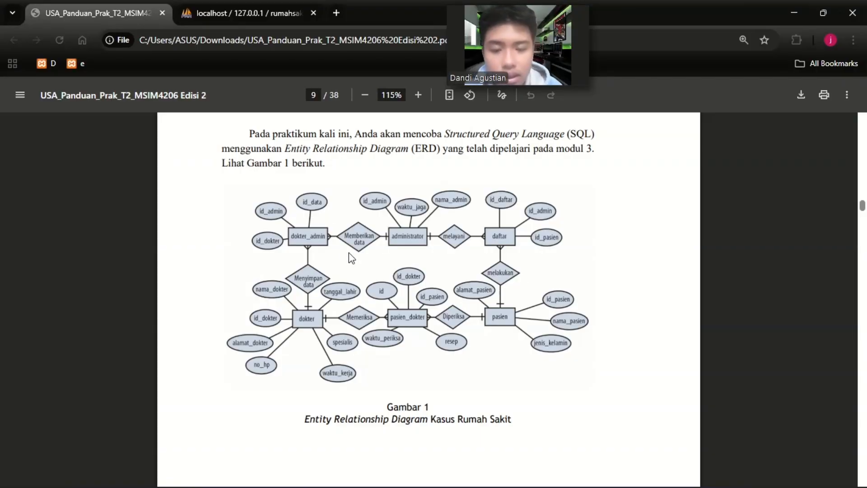
{"action": "left_click", "coordinate": [199, 6]}
{"action": "left_click", "coordinate": [225, 211]}
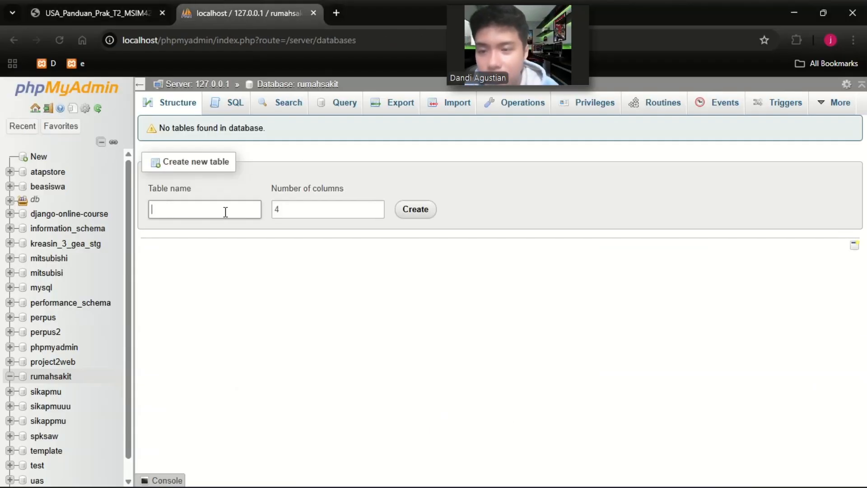
{"action": "type", "text": "p"}
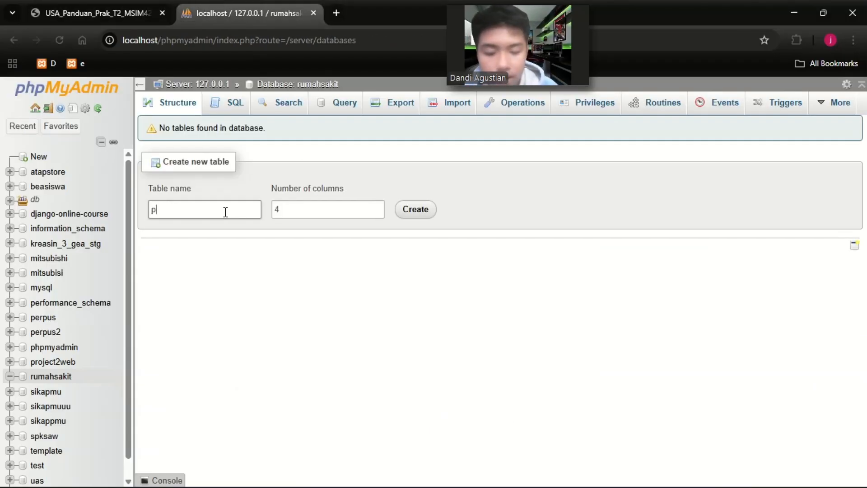
{"action": "type", "text": "asien"}
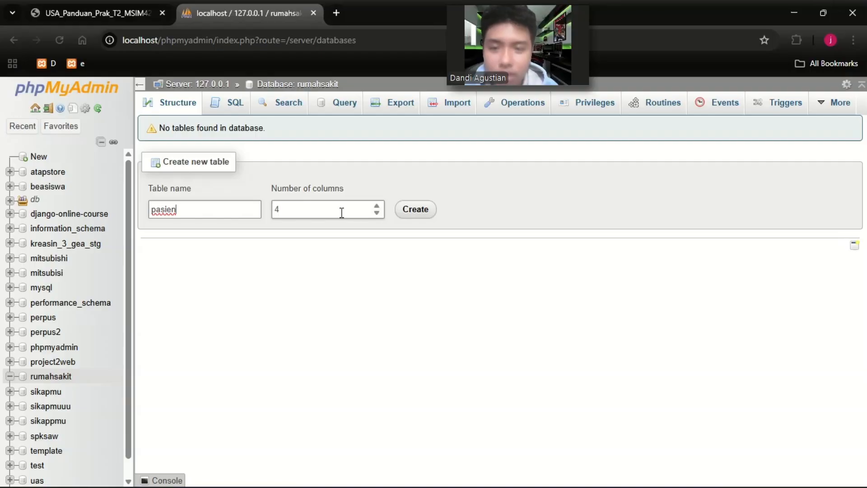
{"action": "left_click", "coordinate": [401, 213]}
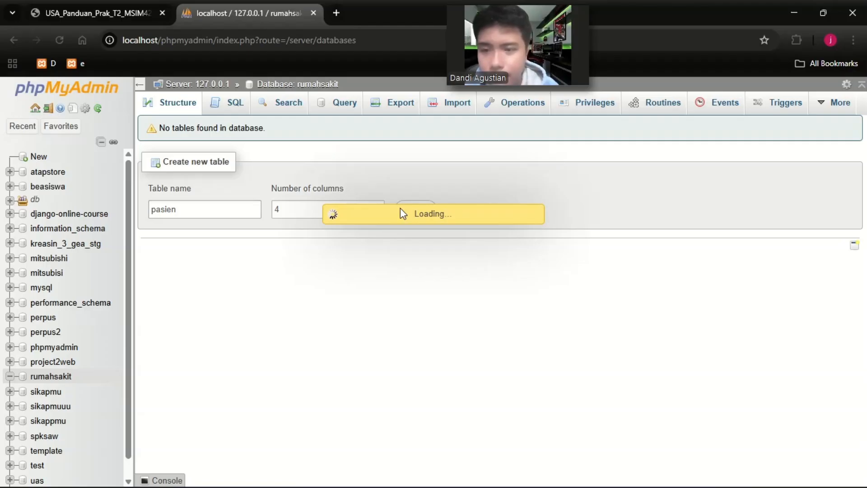
Name the first two columns of the pasien table id_pasien and nama_pasien, checking the attributes in the ERD.
{"action": "left_click", "coordinate": [198, 188]}
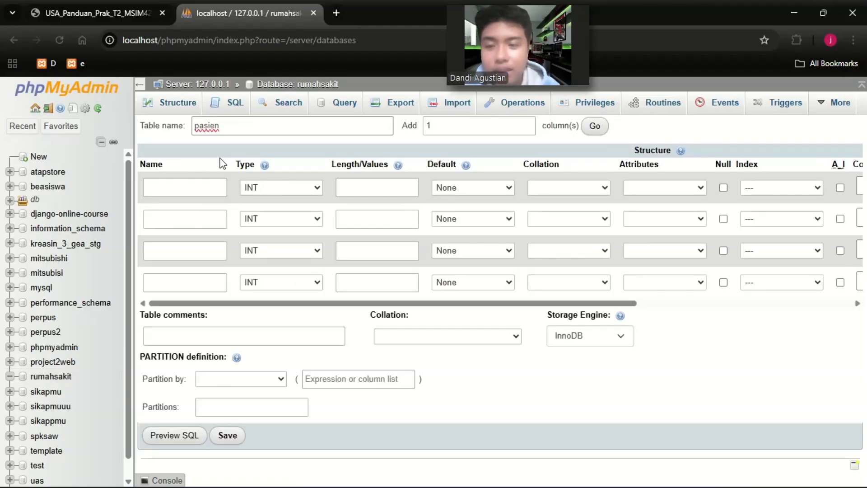
{"action": "left_click", "coordinate": [189, 186]}
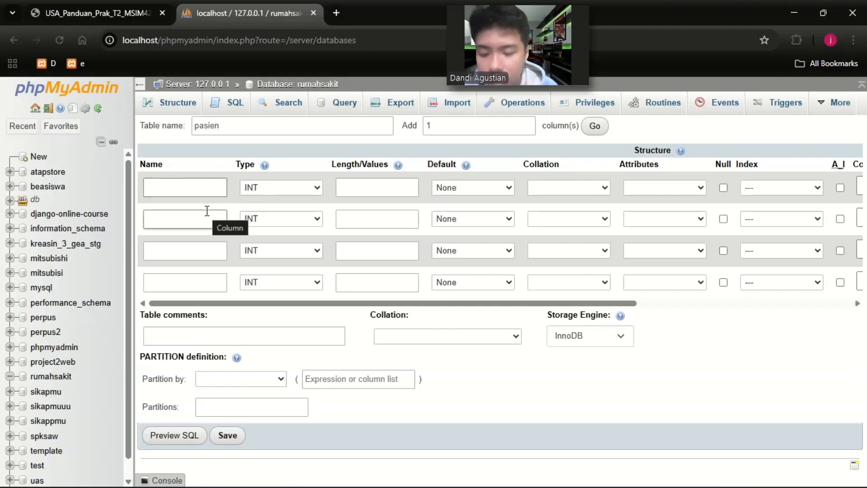
{"action": "type", "text": "id_"}
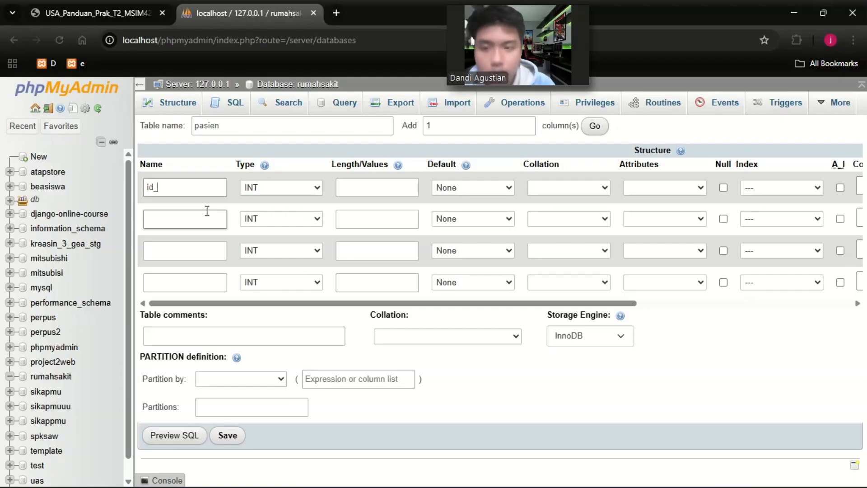
{"action": "type", "text": "pasien"}
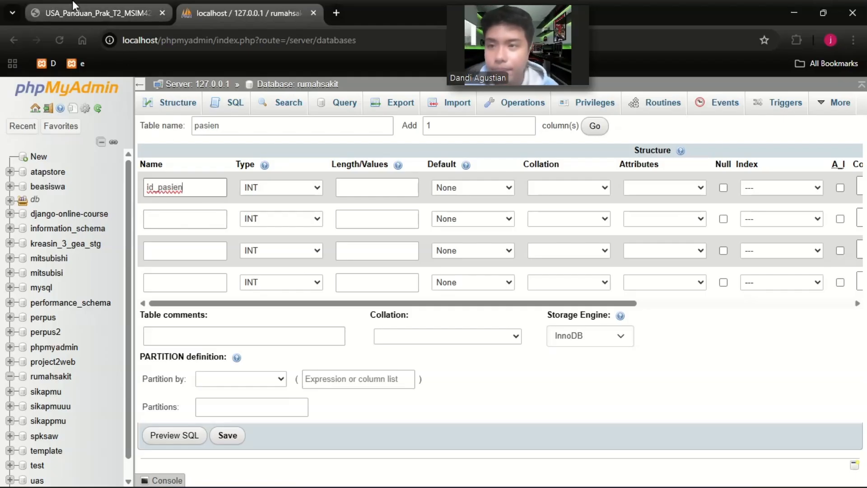
{"action": "left_click", "coordinate": [97, 13]}
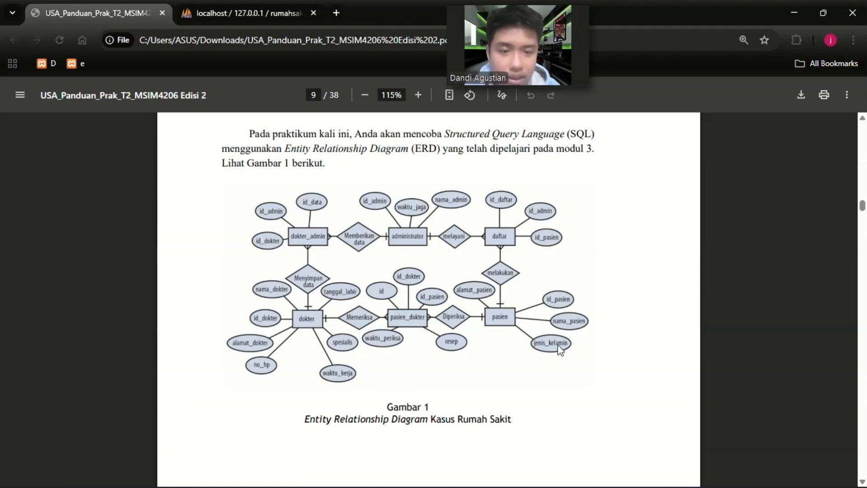
{"action": "left_click", "coordinate": [256, 13]}
{"action": "left_click", "coordinate": [201, 219]}
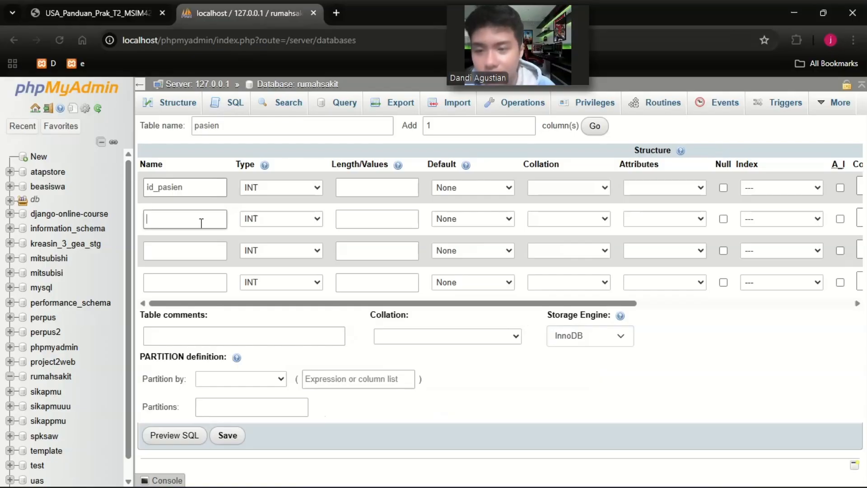
{"action": "type", "text": "nam"}
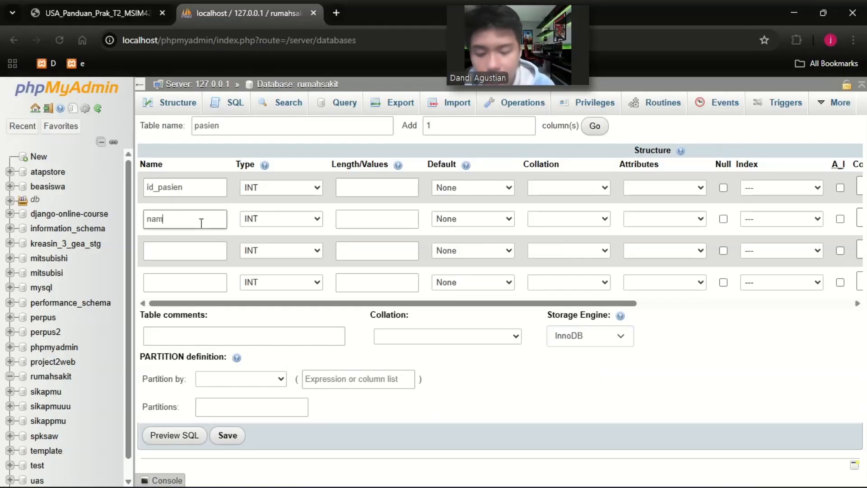
{"action": "type", "text": "a_pasien"}
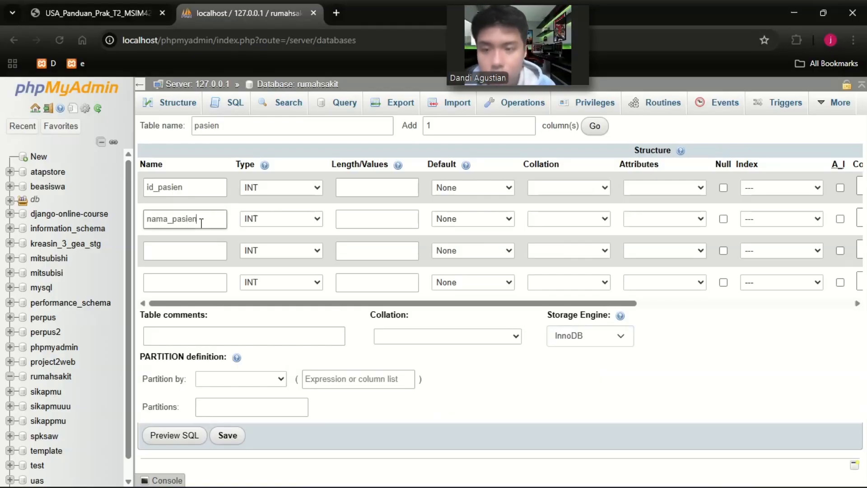
Name the third and fourth columns of the pasien table jenis_kelamin and alamat_pasien.
{"action": "left_click", "coordinate": [189, 246]}
{"action": "left_click", "coordinate": [190, 247]}
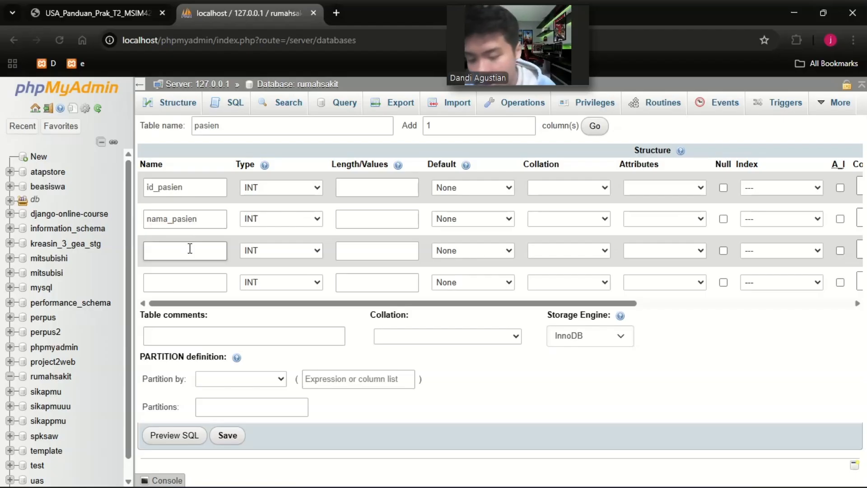
{"action": "type", "text": "jenis"}
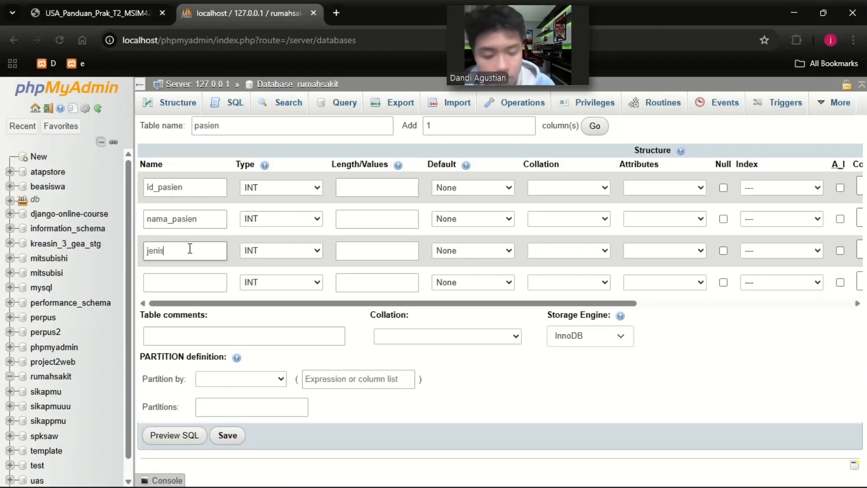
{"action": "type", "text": "_kelamin"}
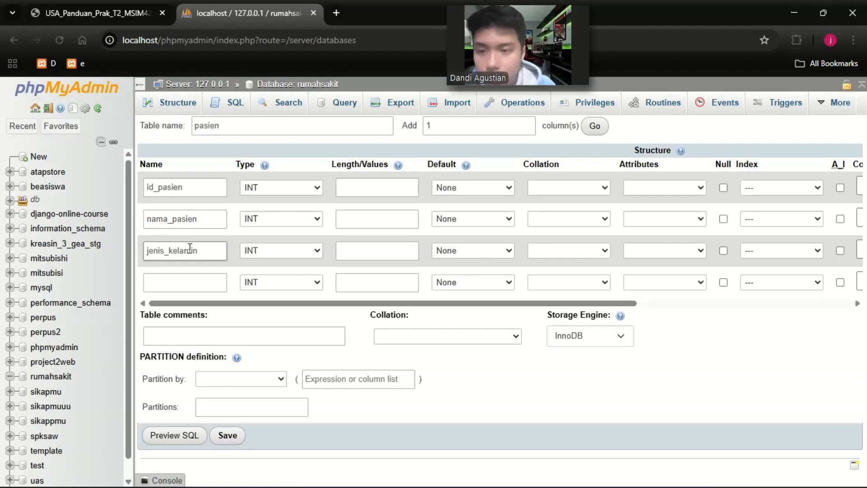
{"action": "left_click", "coordinate": [182, 281]}
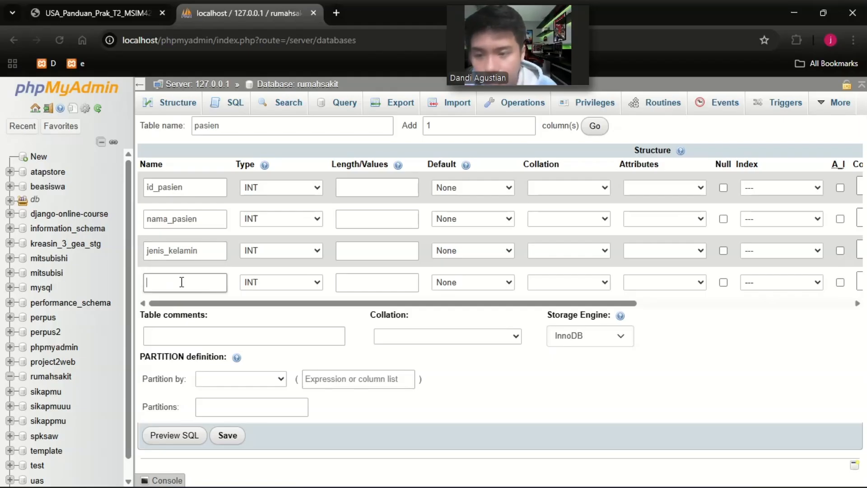
{"action": "type", "text": "alamat"}
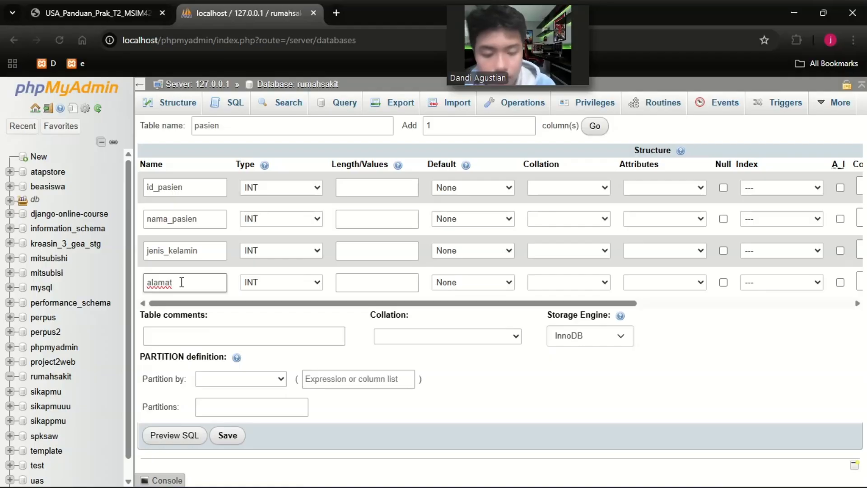
{"action": "type", "text": "_pasien"}
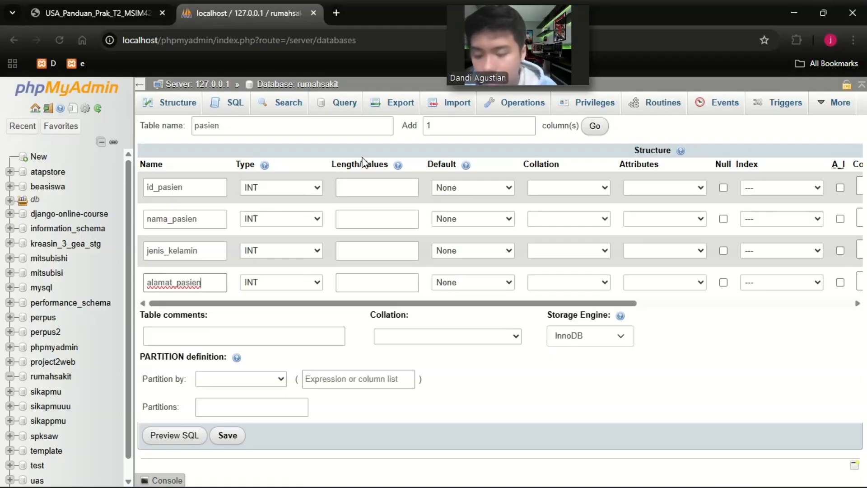
Set the data type of the nama_pasien, jenis_kelamin and alamat_pasien columns to VARCHAR.
{"action": "left_click", "coordinate": [311, 219]}
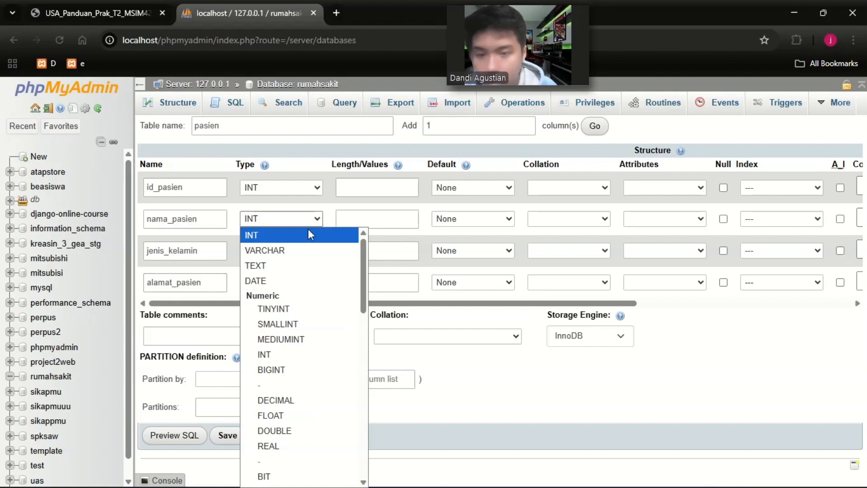
{"action": "left_click", "coordinate": [303, 251]}
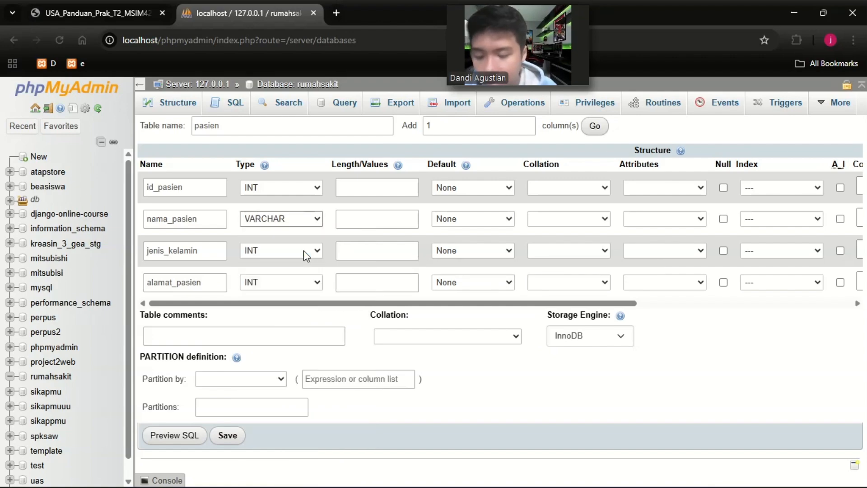
{"action": "left_click", "coordinate": [303, 250]}
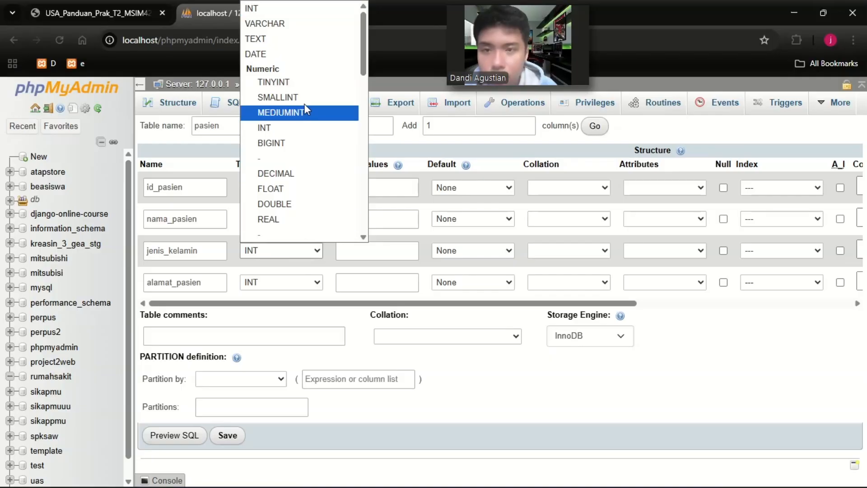
{"action": "left_click", "coordinate": [288, 36]}
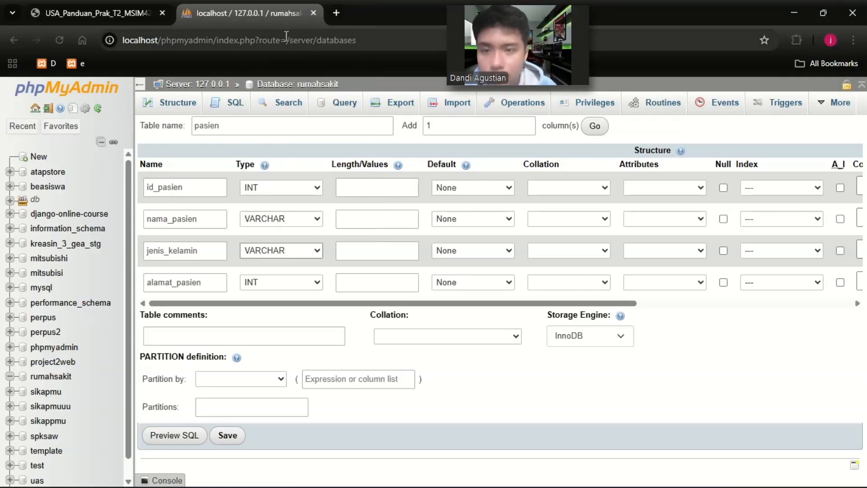
{"action": "left_click", "coordinate": [299, 286]}
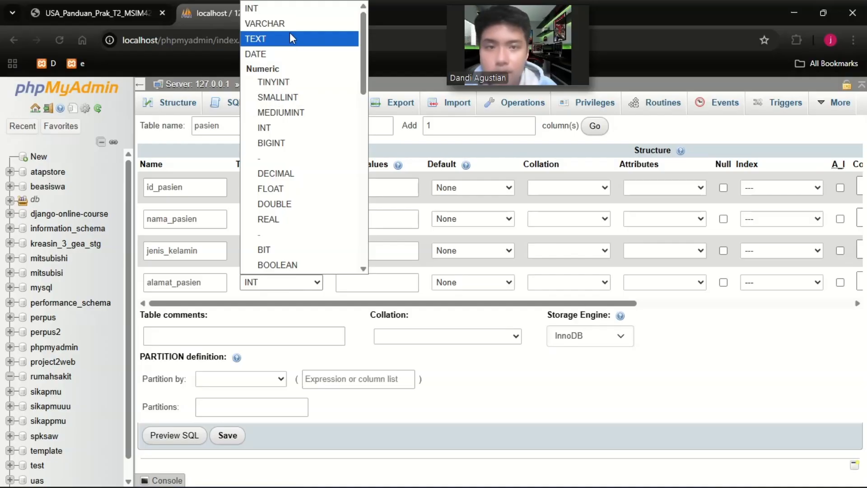
{"action": "left_click", "coordinate": [291, 38]}
{"action": "left_click", "coordinate": [311, 291]}
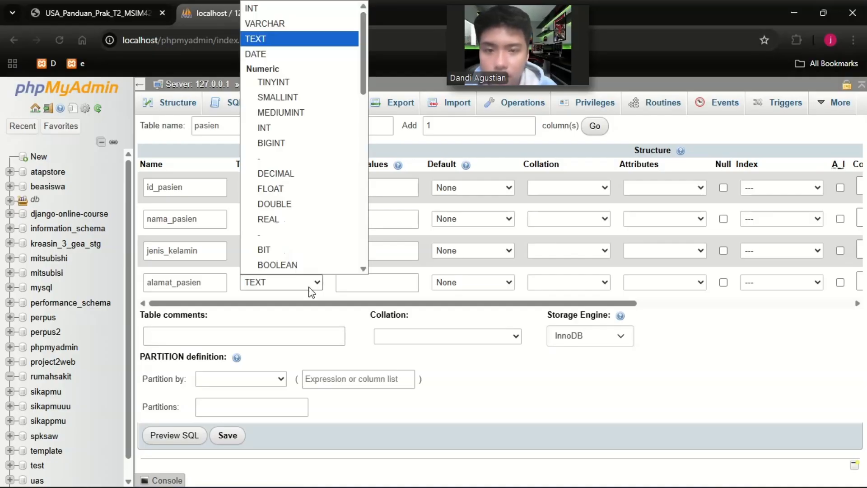
{"action": "left_click", "coordinate": [291, 23]}
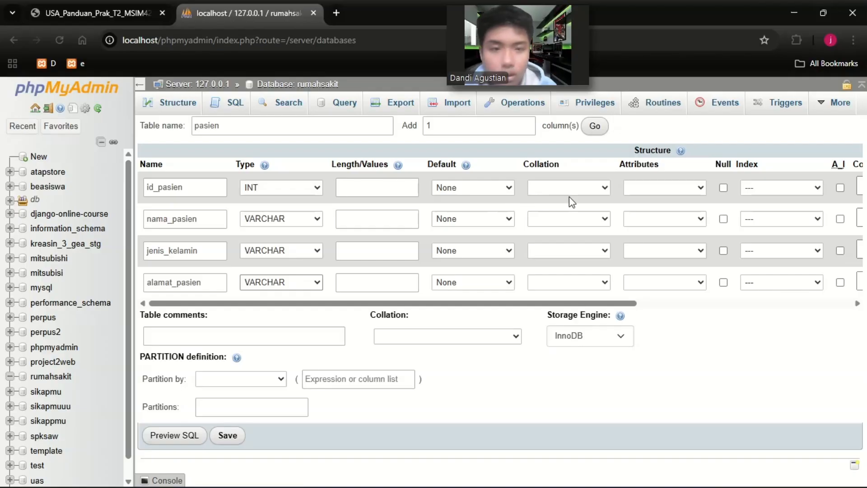
Make id_pasien the primary key of the new pasien table.
{"action": "left_click", "coordinate": [774, 187]}
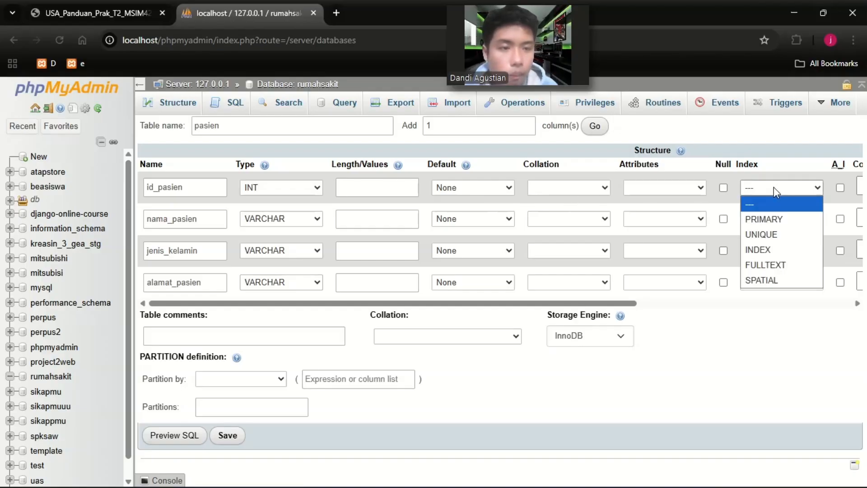
{"action": "left_click", "coordinate": [770, 219]}
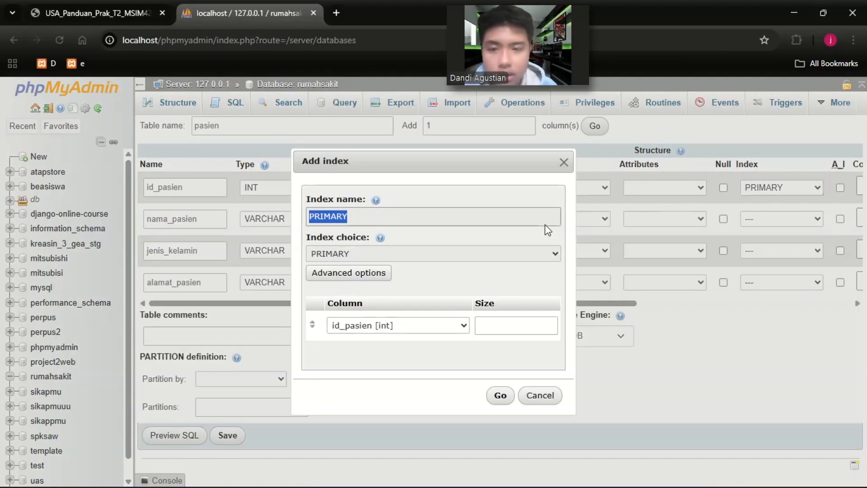
{"action": "left_click", "coordinate": [502, 396]}
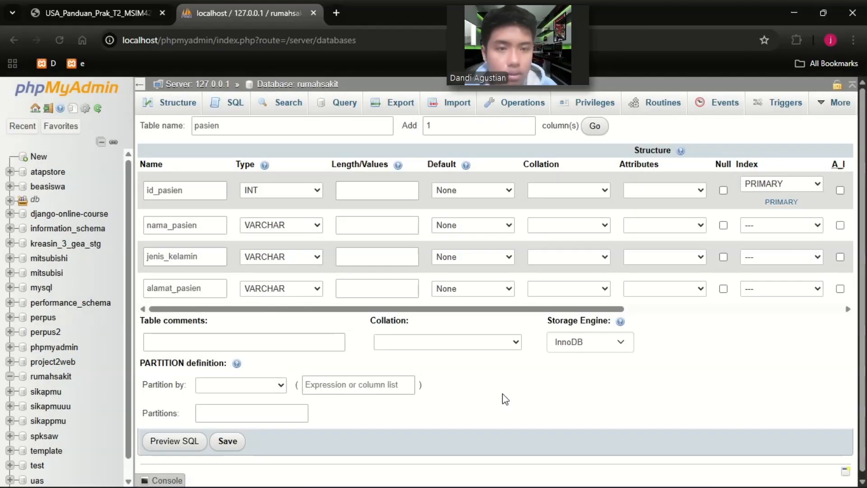
Set the pasien column lengths to 9 for id_pasien, 20 for nama_pasien, 1 for jenis_kelamin and 100 for alamat_pasien, and save the table.
{"action": "scroll", "coordinate": [724, 205], "scroll_direction": "right", "scroll_amount": 5}
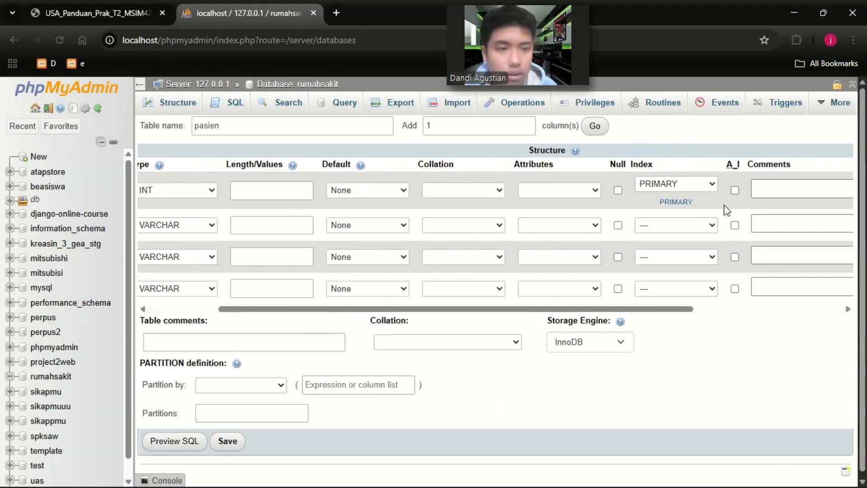
{"action": "scroll", "coordinate": [724, 205], "scroll_direction": "left", "scroll_amount": 5}
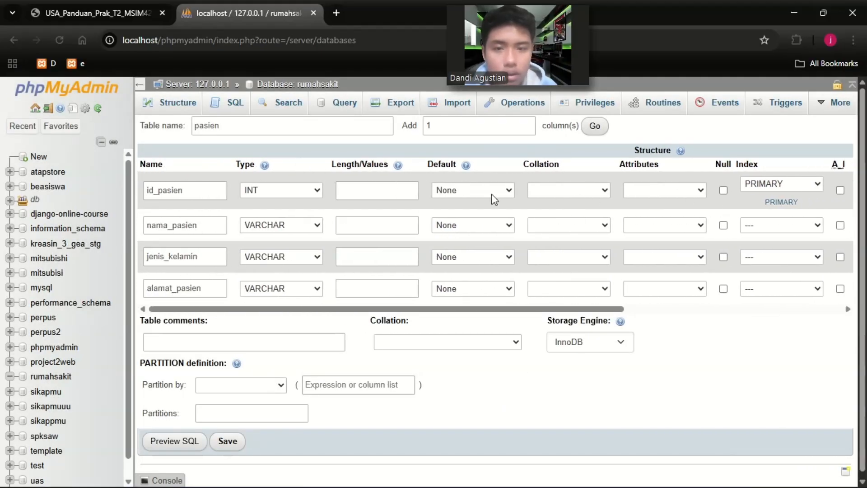
{"action": "left_click", "coordinate": [399, 189]}
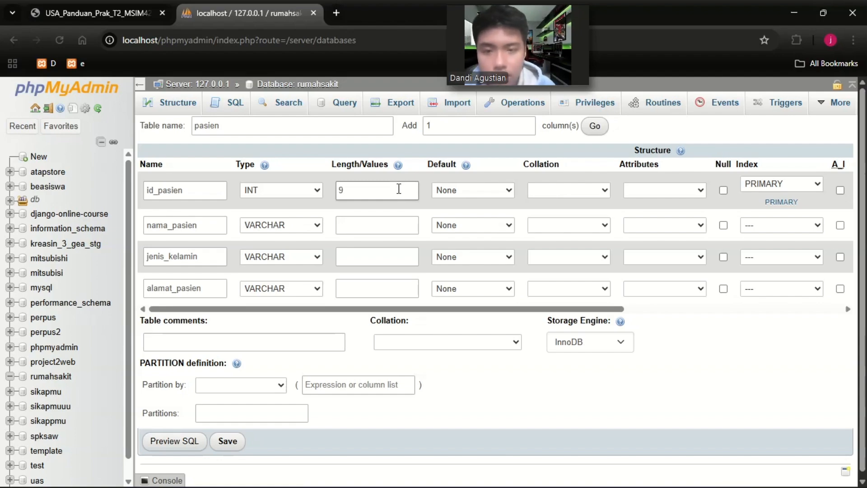
{"action": "left_click", "coordinate": [363, 221]}
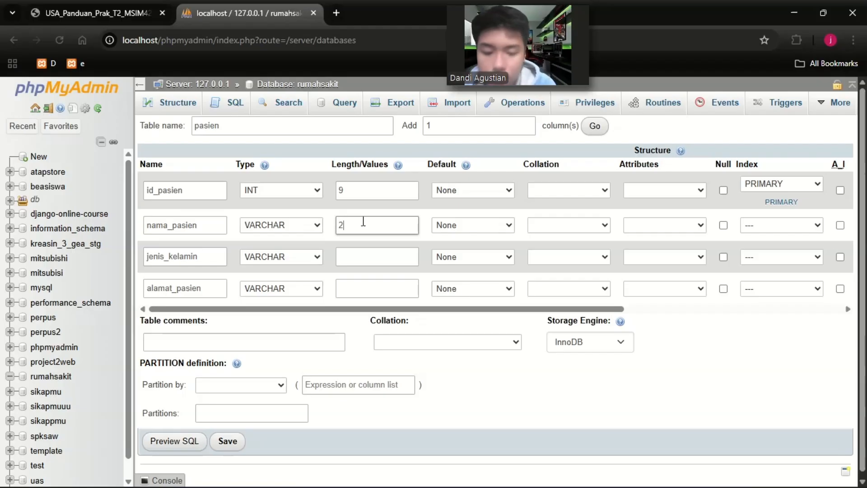
{"action": "left_click", "coordinate": [359, 256]}
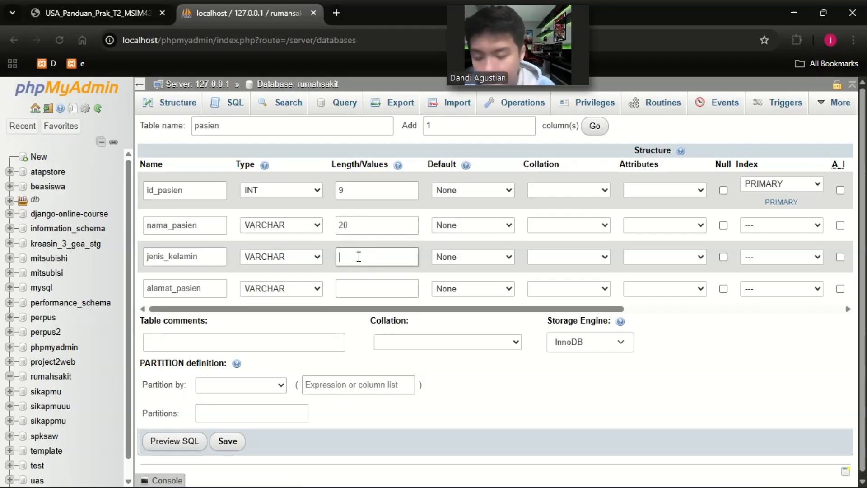
{"action": "left_click", "coordinate": [356, 284]}
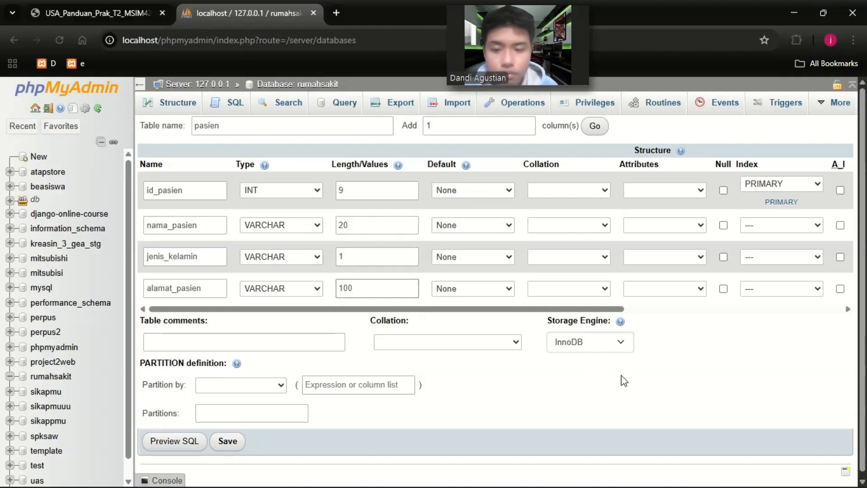
{"action": "left_click", "coordinate": [227, 441]}
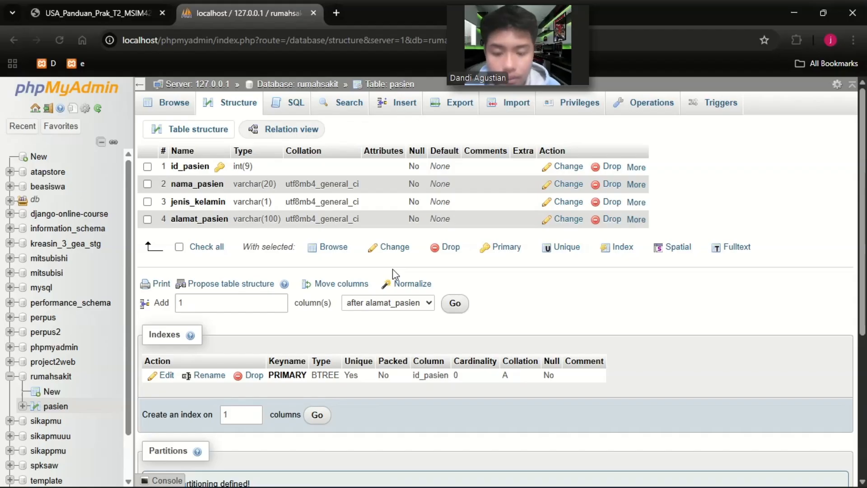
Check the hospital ERD and start a new table named administrator with 3 columns in rumahsakit.
{"action": "double_click", "coordinate": [196, 172]}
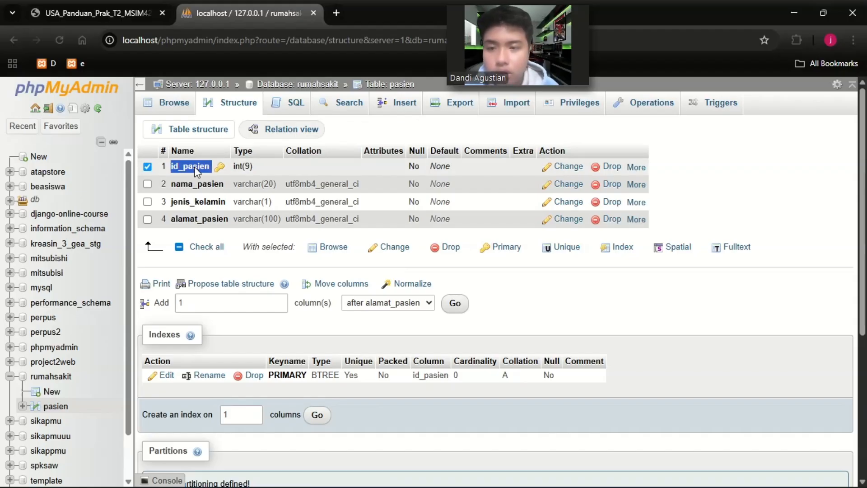
{"action": "left_click", "coordinate": [323, 172]}
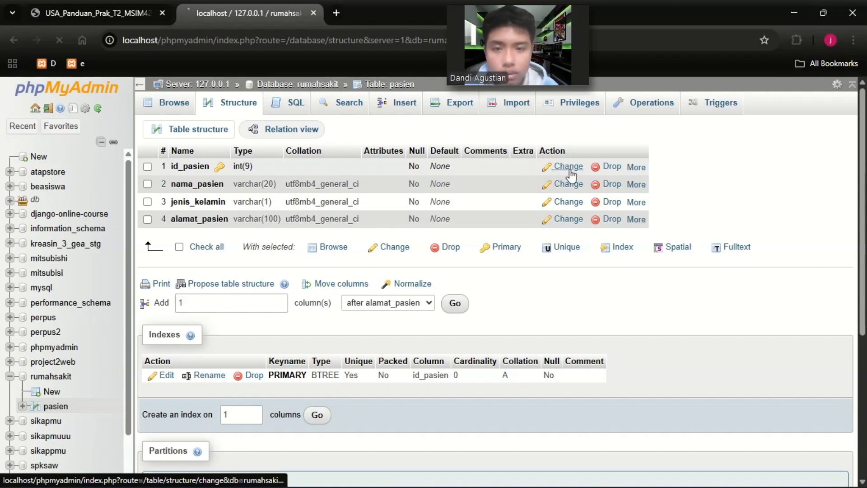
{"action": "left_click", "coordinate": [104, 13]}
{"action": "left_click", "coordinate": [244, 12]}
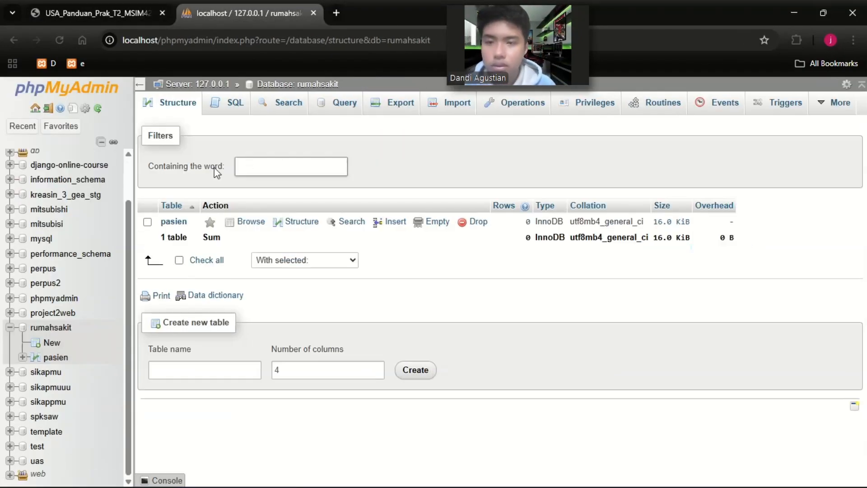
{"action": "left_click", "coordinate": [203, 369]}
{"action": "type", "text": "administrator"}
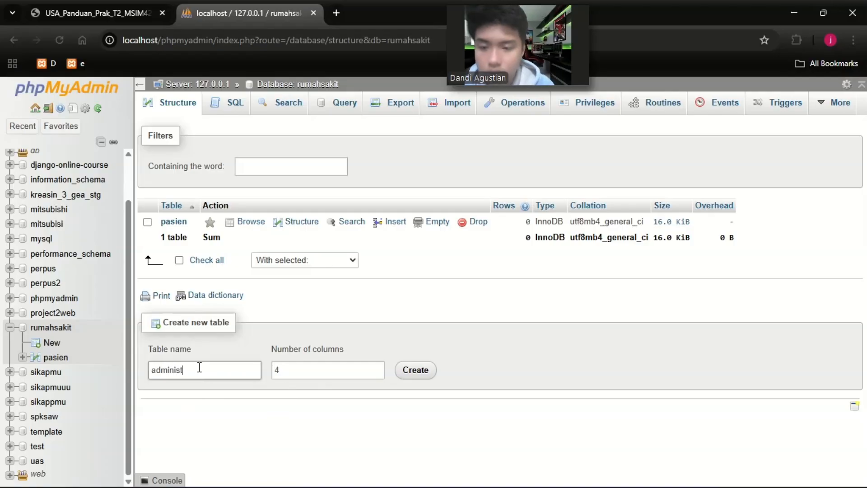
{"action": "left_click", "coordinate": [376, 374]}
{"action": "left_click", "coordinate": [400, 375]}
Name the administrator table's columns id_admin, waktu_jaga and nama_admin.
{"action": "left_click", "coordinate": [163, 186]}
{"action": "type", "text": "id_admin"}
{"action": "left_click", "coordinate": [162, 219]}
{"action": "type", "text": "waktu_jaga"}
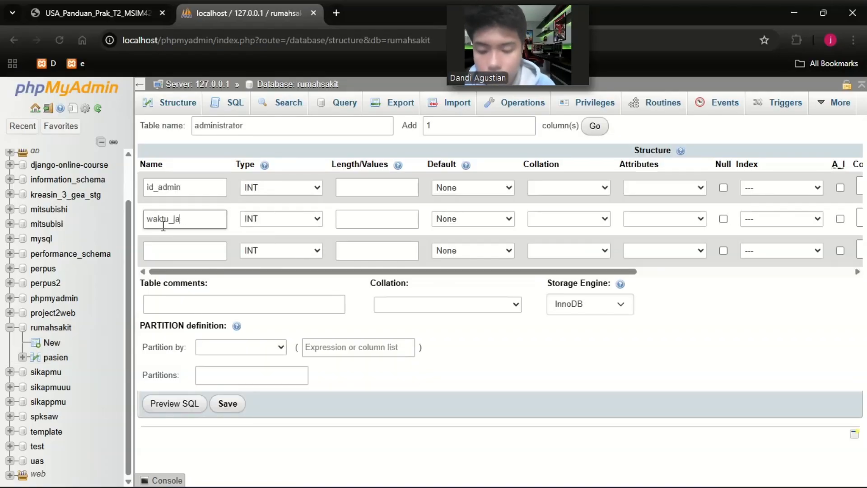
{"action": "left_click", "coordinate": [172, 250]}
{"action": "type", "text": "nama_admin"}
Set the length of all three administrator columns to 11.
{"action": "left_click", "coordinate": [364, 188]}
{"action": "type", "text": "11"}
{"action": "left_click", "coordinate": [361, 220]}
{"action": "type", "text": "11"}
{"action": "left_click", "coordinate": [356, 254]}
{"action": "type", "text": "11"}
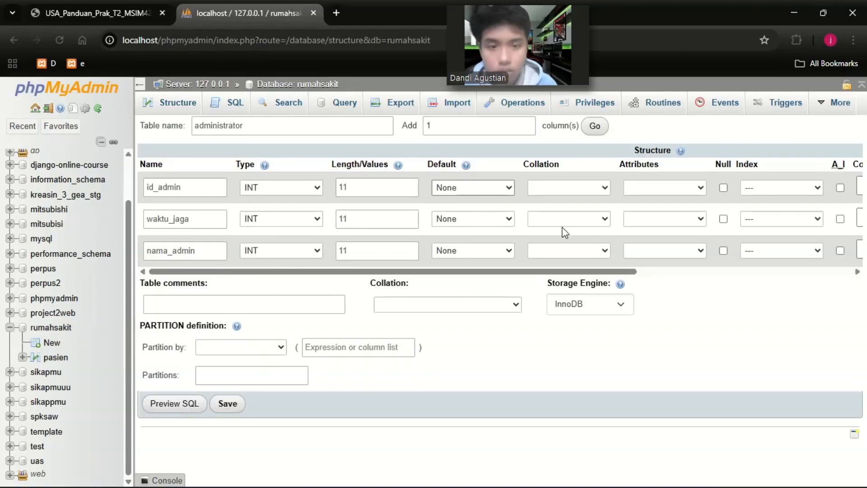
Make id_admin the primary key of the administrator table and save the table.
{"action": "left_click", "coordinate": [535, 186]}
{"action": "scroll", "coordinate": [523, 187], "scroll_direction": "right", "scroll_amount": 4}
{"action": "left_click", "coordinate": [515, 188]}
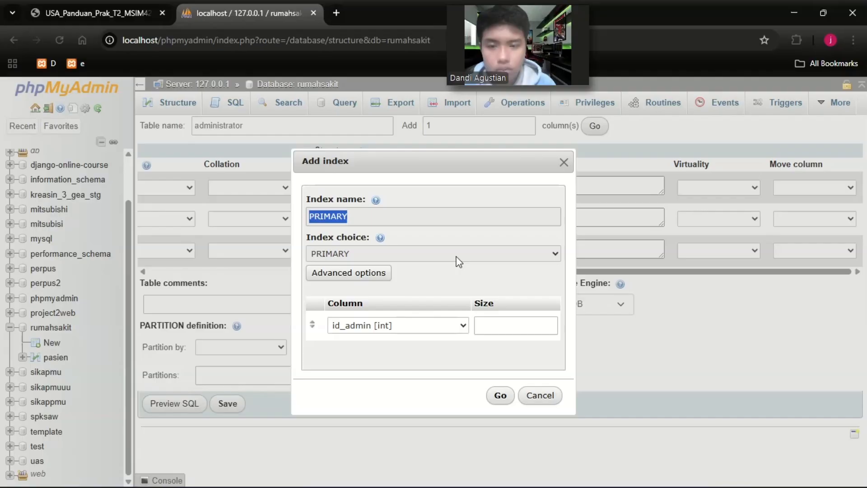
{"action": "left_click", "coordinate": [500, 395]}
{"action": "left_click", "coordinate": [228, 410]}
Check the dokter entity in the ERD and start a new table named dokter with 7 columns in rumahsakit.
{"action": "left_click", "coordinate": [97, 13]}
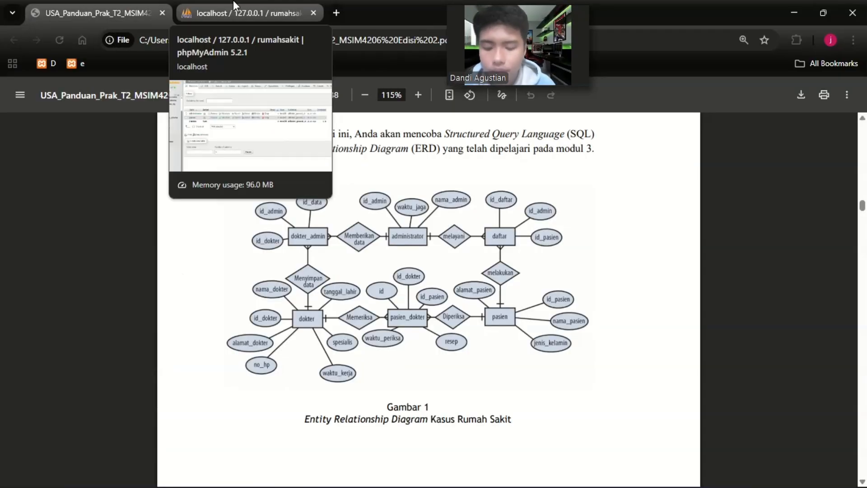
{"action": "left_click", "coordinate": [237, 10]}
{"action": "left_click", "coordinate": [204, 387]}
{"action": "type", "text": "dokter7"}
{"action": "left_click", "coordinate": [415, 388]}
Name the first four columns of the dokter table id_dokter, nama_dokter, tanggal_lahir and alamat_dokter.
{"action": "left_click", "coordinate": [204, 186]}
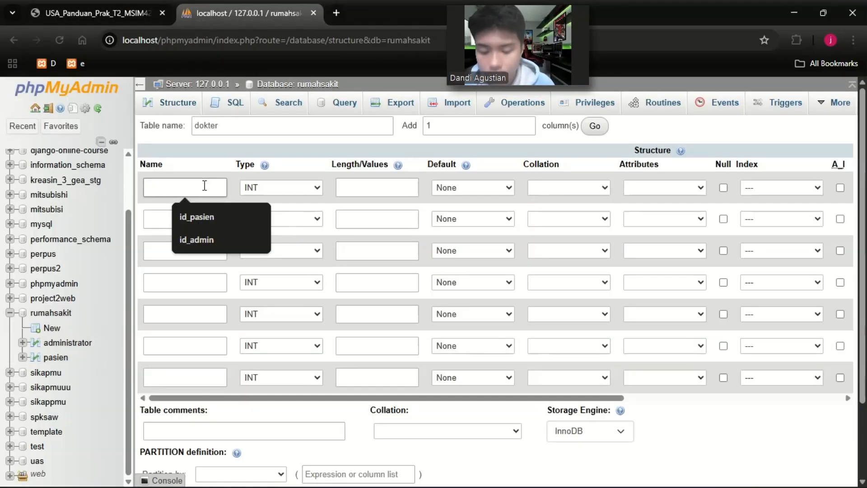
{"action": "type", "text": "id_dokter"}
{"action": "left_click", "coordinate": [187, 223]}
{"action": "type", "text": "nama_dokter"}
{"action": "left_click", "coordinate": [185, 250]}
{"action": "type", "text": "tanggal_lahir"}
{"action": "left_click", "coordinate": [180, 282]}
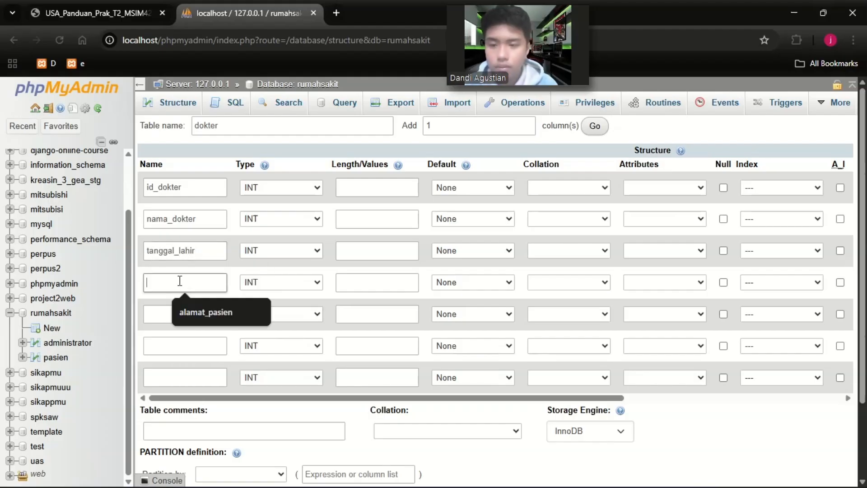
{"action": "type", "text": "alamat_dokter"}
Name the last three columns of the dokter table spesialis, no_hp and waktu_kerja.
{"action": "left_click", "coordinate": [177, 313]}
{"action": "type", "text": "spesialis"}
{"action": "left_click", "coordinate": [177, 347]}
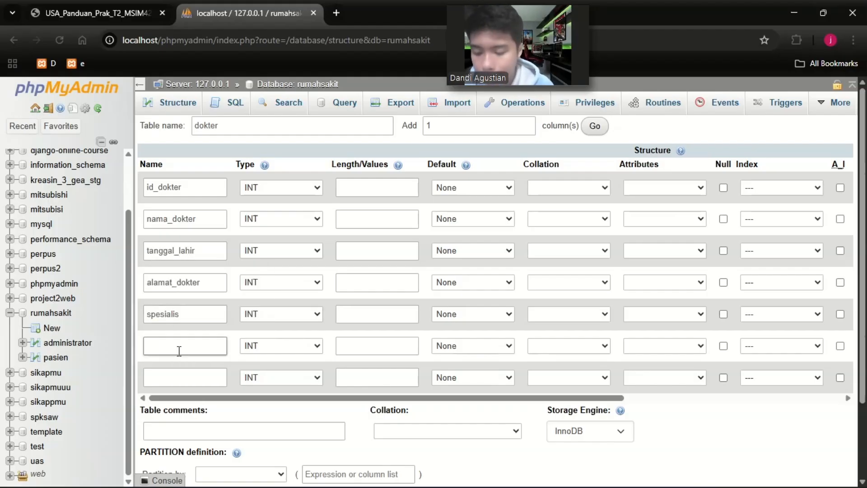
{"action": "type", "text": "no_hp"}
{"action": "left_click", "coordinate": [177, 377]}
{"action": "type", "text": "waktu_kerja"}
Make nama_dokter, alamat_dokter and spesialis VARCHAR and tanggal_lahir DATE, with lengths id_dokter 9, nama_dokter, spesialis and no_hp 20, alamat_dokter 100.
{"action": "left_click", "coordinate": [282, 377]}
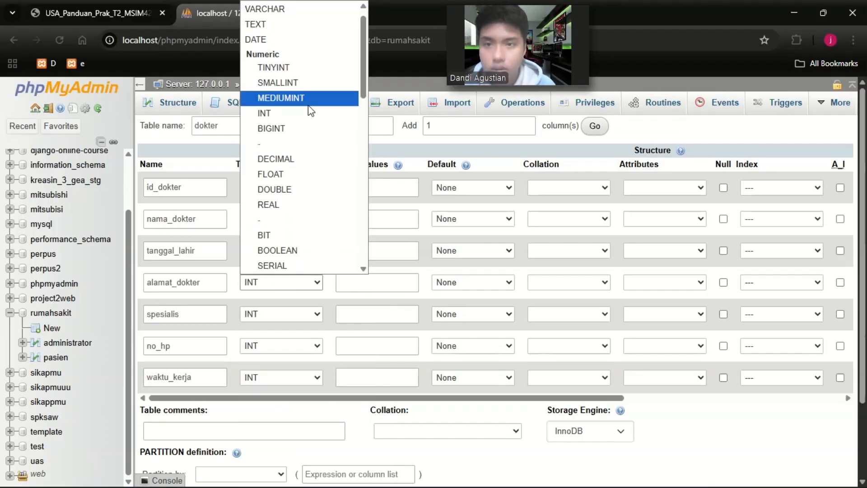
{"action": "left_click", "coordinate": [375, 187]}
{"action": "left_click", "coordinate": [364, 253]}
{"action": "left_click", "coordinate": [377, 283]}
{"action": "left_click", "coordinate": [387, 309]}
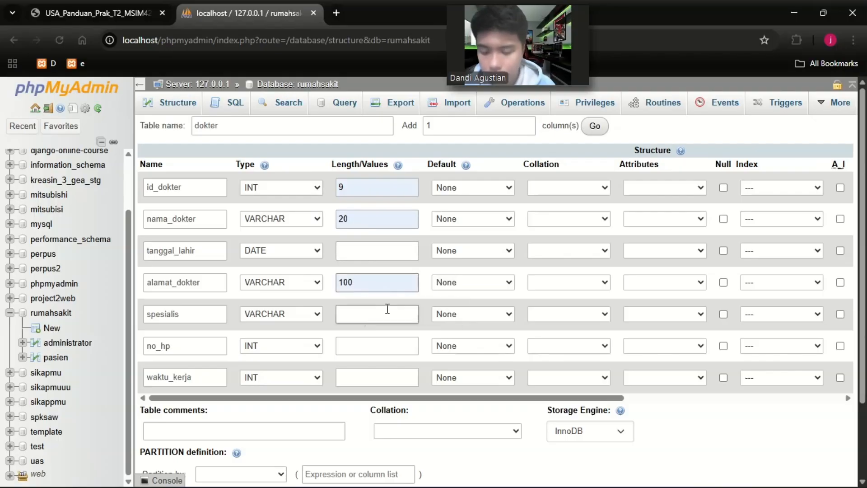
{"action": "type", "text": "20"}
{"action": "left_click", "coordinate": [362, 345]}
{"action": "type", "text": "20"}
Make id_dokter the primary key of the dokter table and save the table.
{"action": "left_click", "coordinate": [780, 188]}
{"action": "left_click", "coordinate": [763, 219]}
{"action": "scroll", "coordinate": [673, 333], "scroll_direction": "down", "scroll_amount": 3}
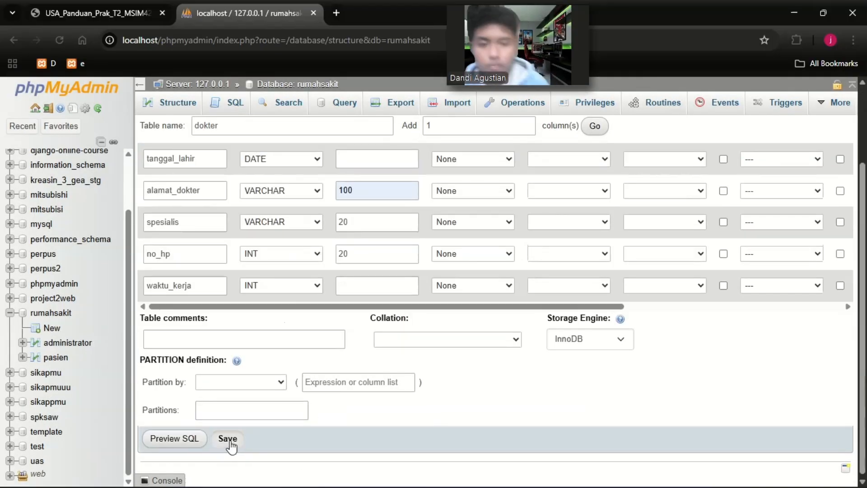
{"action": "left_click", "coordinate": [229, 438]}
Change the data type of the waktu_kerja column in dokter to VARCHAR, save it and check the ERD.
{"action": "left_click", "coordinate": [566, 271]}
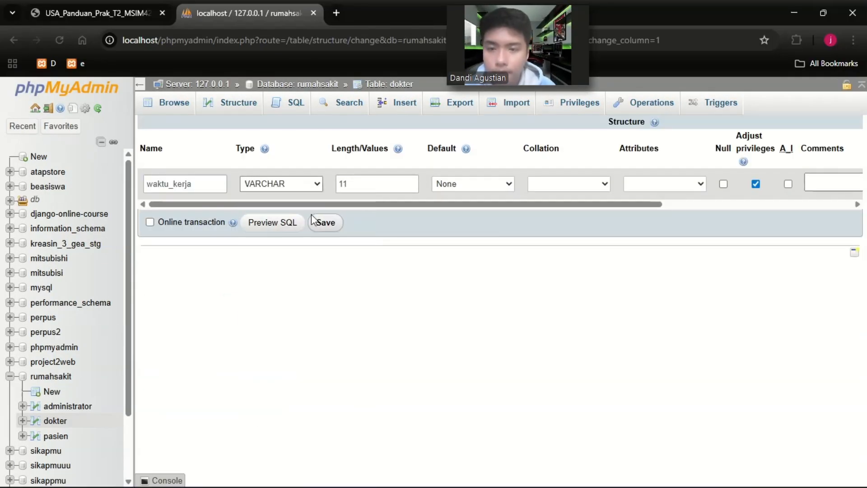
{"action": "left_click", "coordinate": [105, 13]}
{"action": "left_click", "coordinate": [248, 13]}
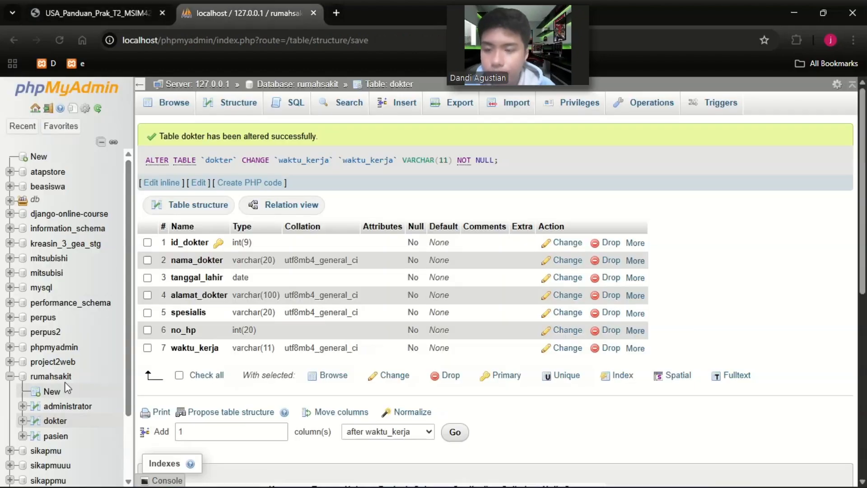
Start a new table named dokter_admin with 3 columns in the rumahsakit database.
{"action": "left_click", "coordinate": [64, 380]}
{"action": "left_click", "coordinate": [196, 404]}
{"action": "type", "text": "dokter_admin"}
{"action": "left_click", "coordinate": [377, 411]}
{"action": "left_click", "coordinate": [415, 404]}
Name the dokter_admin columns id_dokter, id_admin and id_data, checking the attributes in the ERD.
{"action": "left_click", "coordinate": [96, 4]}
{"action": "left_click", "coordinate": [244, 12]}
{"action": "type", "text": "id_dokter"}
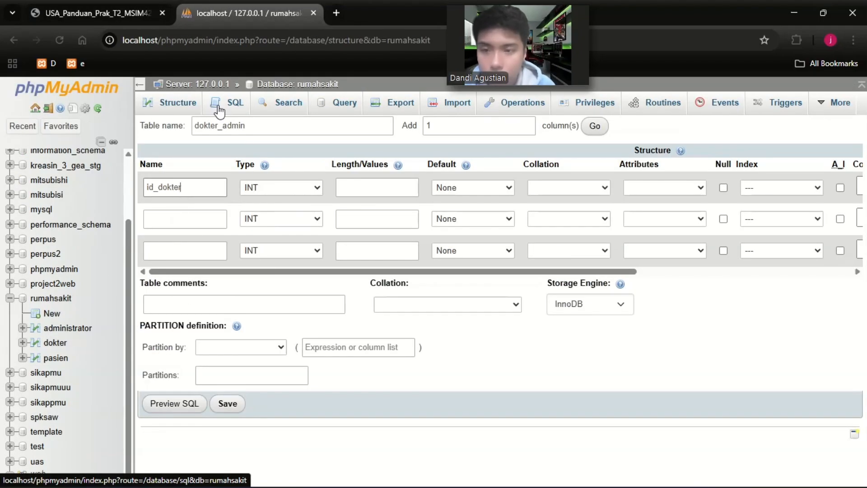
{"action": "left_click", "coordinate": [175, 220]}
{"action": "type", "text": "id_admin"}
{"action": "left_click", "coordinate": [160, 254]}
{"action": "type", "text": "id_data"}
Set the length of the id_dokter, id_admin and id_data columns in dokter_admin to 20.
{"action": "left_click", "coordinate": [367, 189]}
{"action": "type", "text": "20"}
{"action": "left_click", "coordinate": [366, 221]}
{"action": "type", "text": "20"}
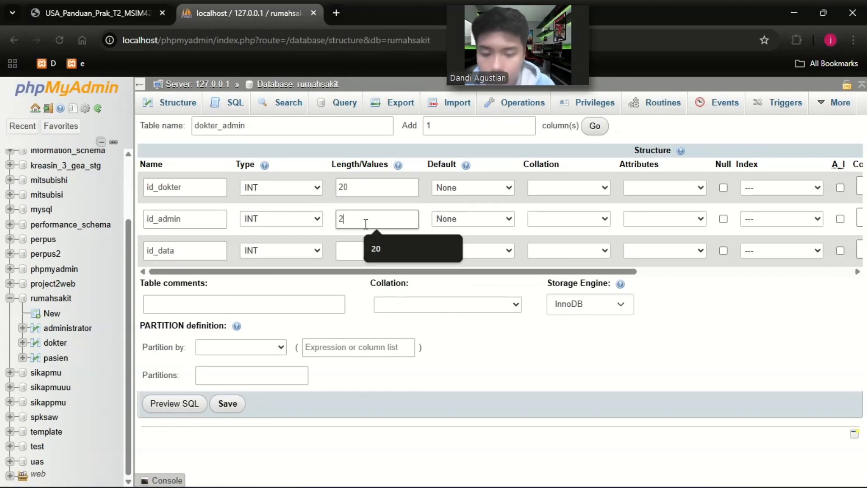
{"action": "left_click", "coordinate": [366, 252]}
{"action": "type", "text": "20"}
Save the dokter_admin table and open its structure.
{"action": "left_click", "coordinate": [798, 191]}
{"action": "left_click", "coordinate": [790, 252]}
{"action": "left_click", "coordinate": [68, 438]}
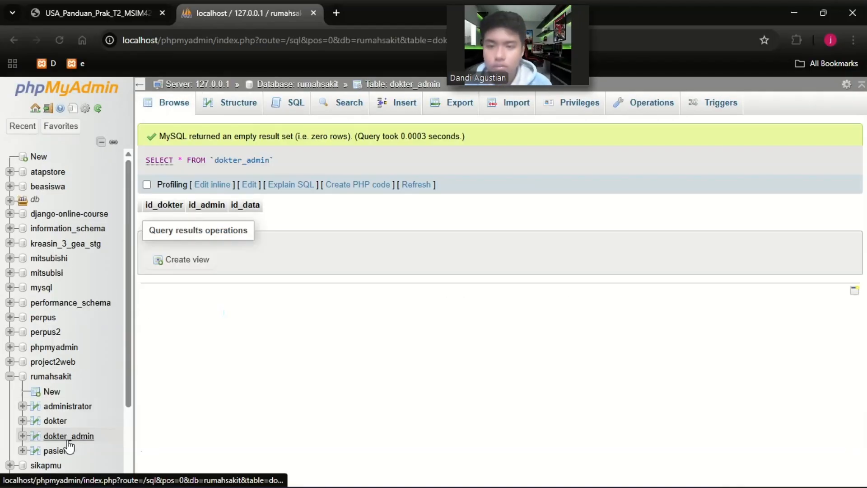
{"action": "left_click", "coordinate": [238, 102]}
{"action": "left_click", "coordinate": [487, 201]}
{"action": "scroll", "coordinate": [750, 183], "scroll_direction": "right", "scroll_amount": 4}
{"action": "left_click", "coordinate": [457, 184]}
{"action": "left_click_drag", "start_coordinate": [707, 205], "coordinate": [576, 217]}
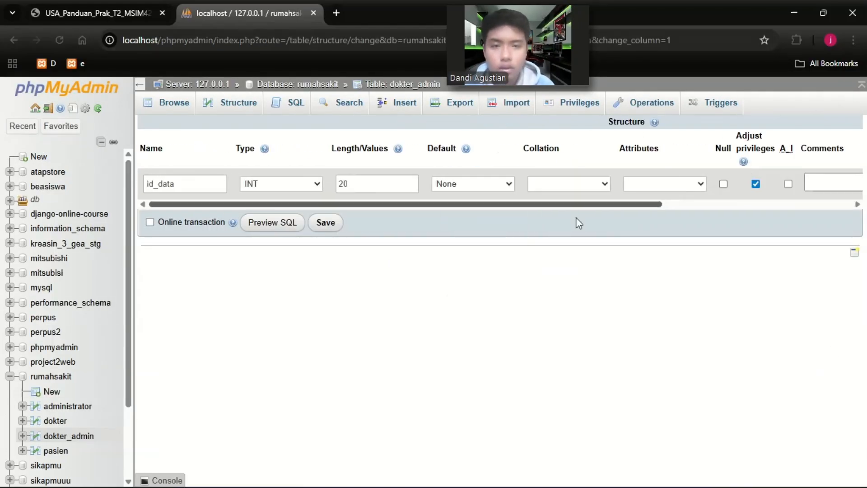
Make id_data the primary key of the dokter_admin table from the table's structure.
{"action": "left_click", "coordinate": [238, 103]}
{"action": "mouse_move", "coordinate": [555, 201]}
{"action": "left_click", "coordinate": [519, 218]}
{"action": "left_click", "coordinate": [679, 205]}
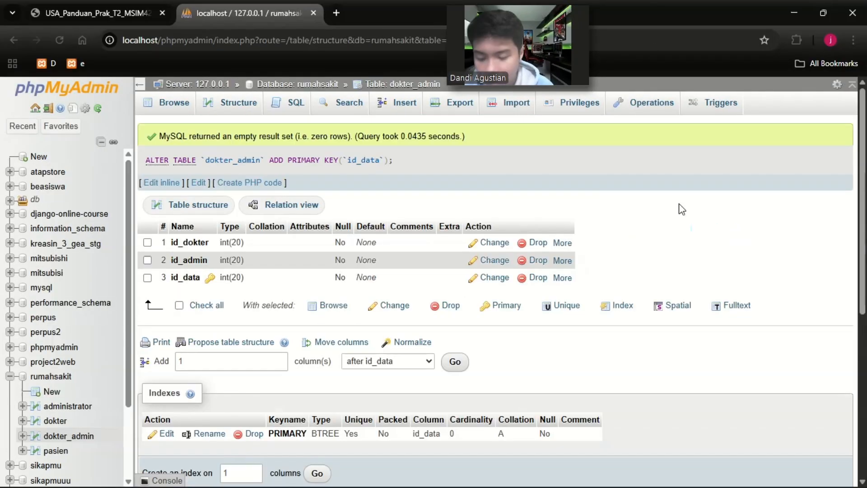
Check the ERD for the next entity and start a new table named pasien_dokter in rumahsakit.
{"action": "left_click", "coordinate": [96, 15]}
{"action": "left_click", "coordinate": [244, 12]}
{"action": "left_click", "coordinate": [51, 391]}
{"action": "left_click", "coordinate": [257, 125]}
{"action": "type", "text": "pasien_dokter"}
Name the first three pasien_dokter columns id, id_dokter and id_pasien, checking the attributes in the ERD.
{"action": "left_click", "coordinate": [177, 187]}
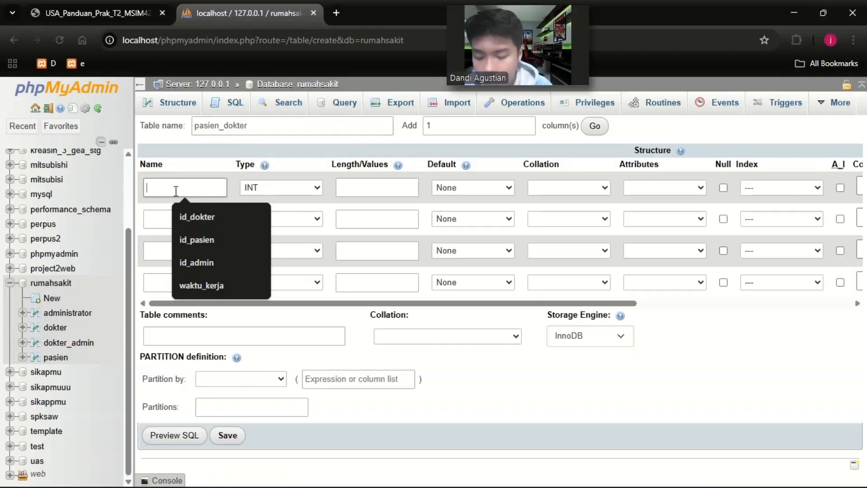
{"action": "left_click", "coordinate": [97, 14]}
{"action": "left_click", "coordinate": [203, 12]}
{"action": "type", "text": "id"}
{"action": "left_click", "coordinate": [163, 216]}
{"action": "type", "text": "id_dokter"}
{"action": "left_click", "coordinate": [167, 255]}
{"action": "type", "text": "id_pasien"}
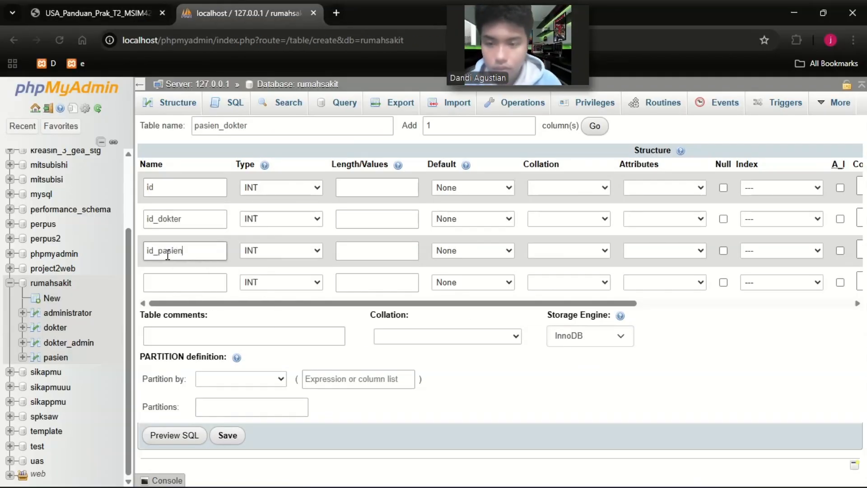
Name the fourth pasien_dokter column waktu_periksa and add a fifth column named resep.
{"action": "left_click", "coordinate": [185, 282]}
{"action": "type", "text": "waktu_periksa"}
{"action": "left_click", "coordinate": [595, 126]}
{"action": "left_click", "coordinate": [185, 314]}
{"action": "type", "text": "resep"}
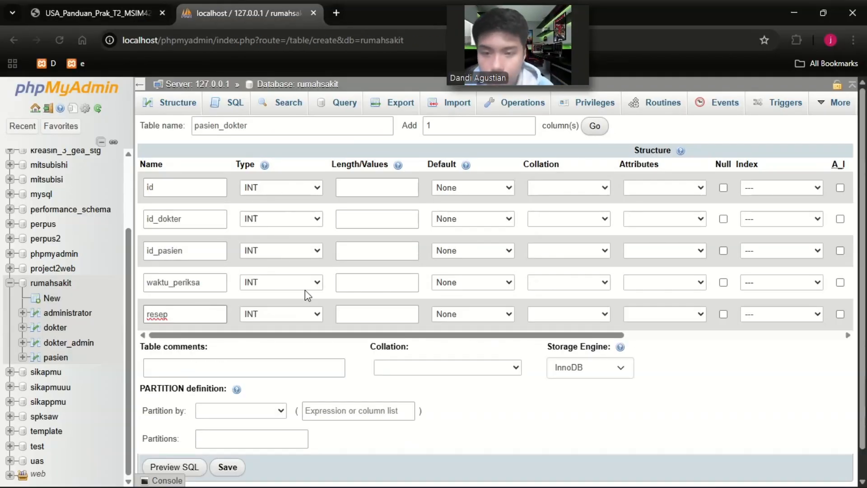
Set waktu_periksa and resep to VARCHAR and give the id, id_dokter and id_pasien columns a length of 20.
{"action": "left_click", "coordinate": [300, 283]}
{"action": "left_click", "coordinate": [298, 314]}
{"action": "left_click", "coordinate": [361, 187]}
{"action": "type", "text": "20"}
{"action": "left_click", "coordinate": [358, 219]}
{"action": "type", "text": "20"}
{"action": "left_click", "coordinate": [354, 251]}
{"action": "type", "text": "20"}
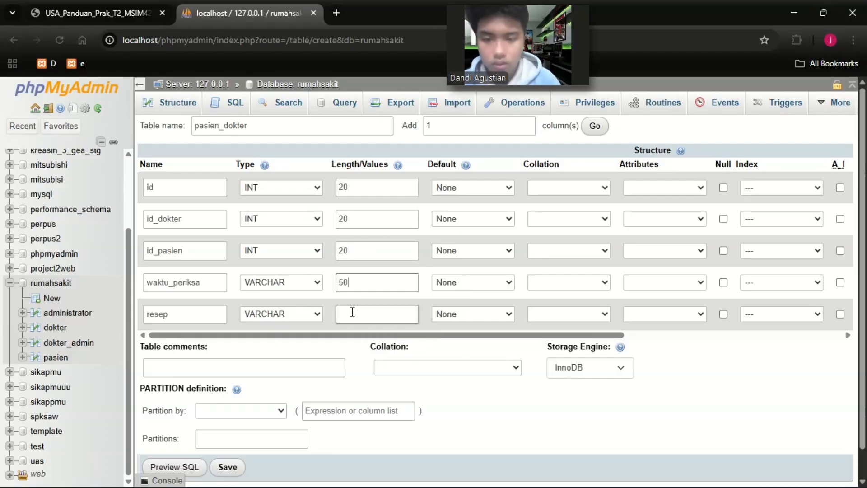
Give resep a length of 50, make id the primary key, and save the pasien_dokter table.
{"action": "left_click", "coordinate": [353, 312]}
{"action": "type", "text": "50"}
{"action": "left_click", "coordinate": [820, 188]}
{"action": "left_click", "coordinate": [768, 213]}
{"action": "left_click", "coordinate": [496, 396]}
{"action": "left_click", "coordinate": [227, 468]}
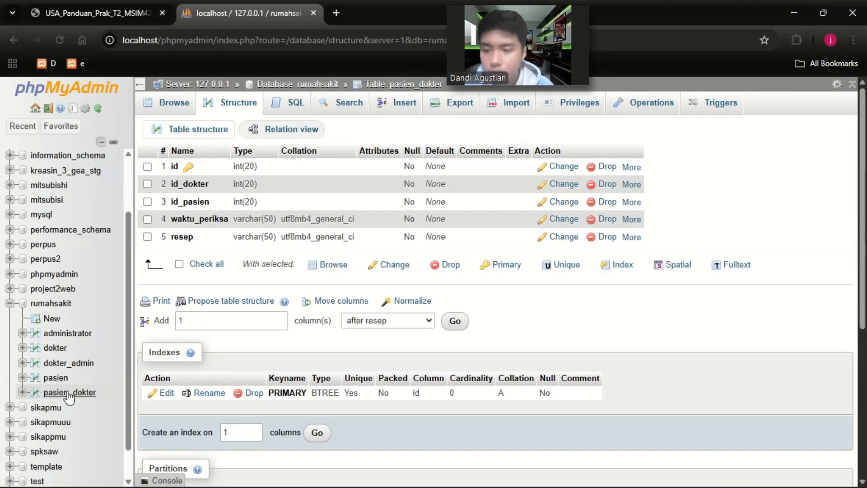
Check the ERD for the remaining entity and start a new table named daftar in rumahsakit.
{"action": "left_click", "coordinate": [68, 362]}
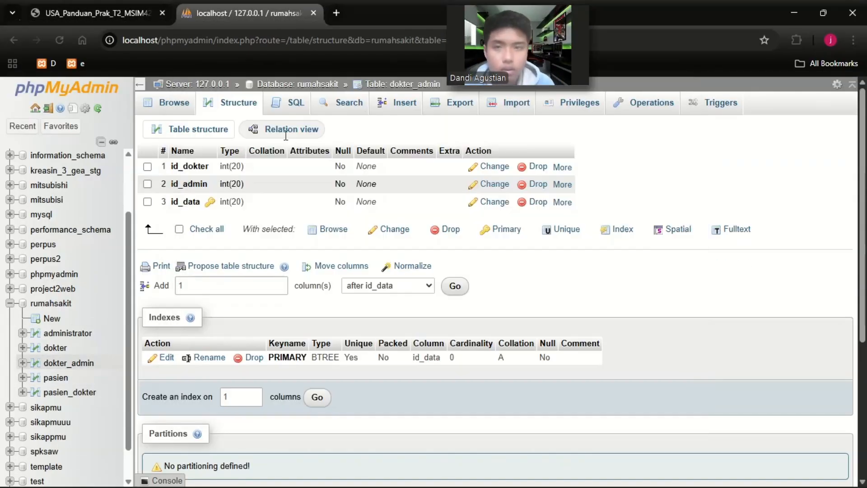
{"action": "left_click", "coordinate": [91, 18]}
{"action": "left_click", "coordinate": [239, 13]}
{"action": "left_click", "coordinate": [52, 318]}
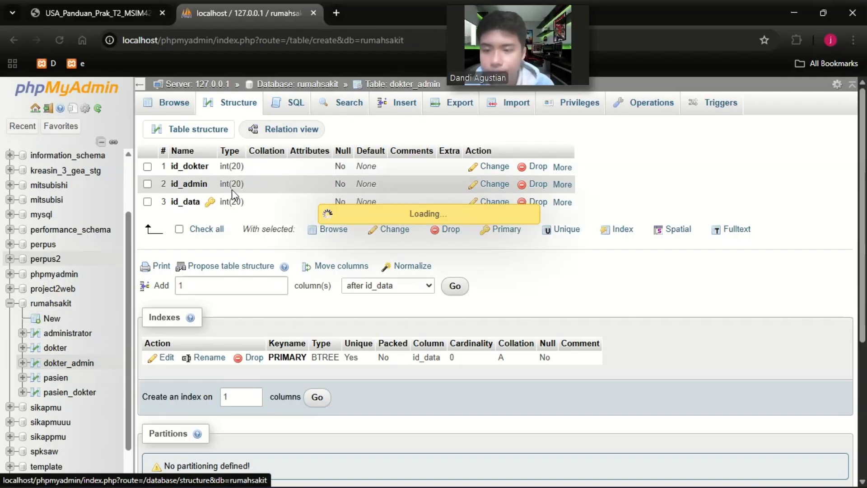
{"action": "left_click", "coordinate": [236, 126]}
{"action": "type", "text": "daftar"}
Name the first two daftar columns id_daftar and id_admin, checking the attributes in the ERD.
{"action": "left_click", "coordinate": [189, 186]}
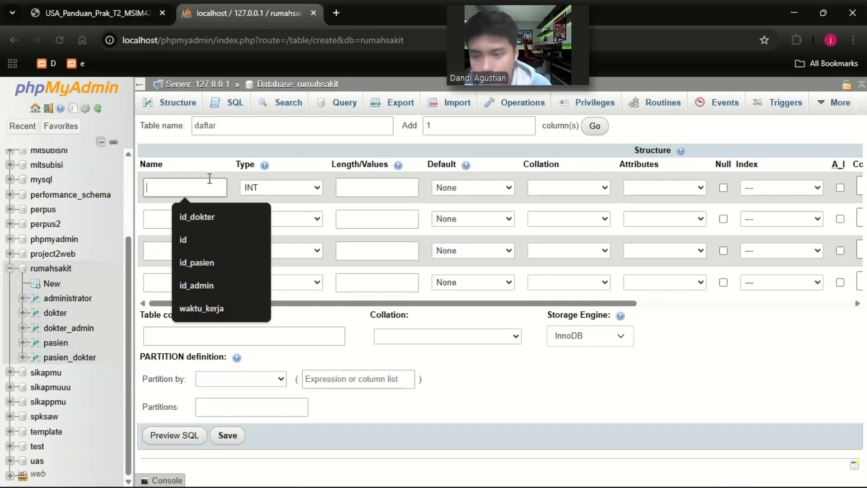
{"action": "type", "text": "id_daftar"}
{"action": "left_click", "coordinate": [115, 6]}
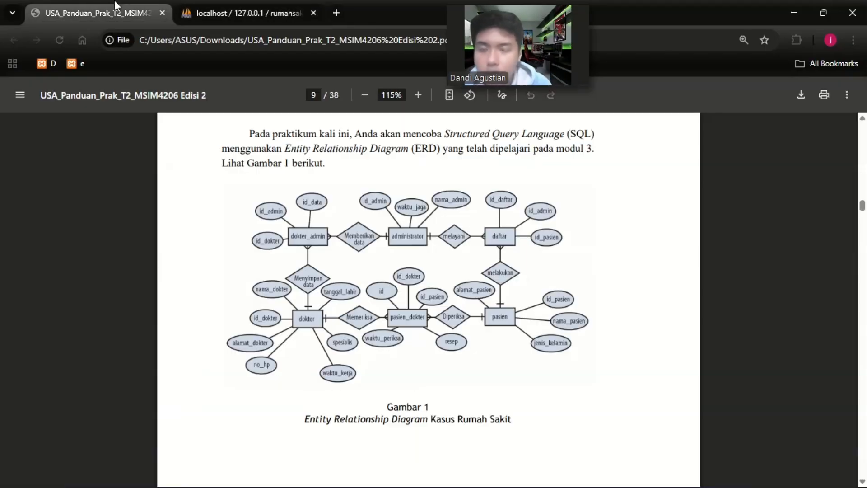
{"action": "left_click", "coordinate": [236, 5]}
{"action": "left_click", "coordinate": [188, 219]}
{"action": "type", "text": "i"}
{"action": "left_click", "coordinate": [199, 274]}
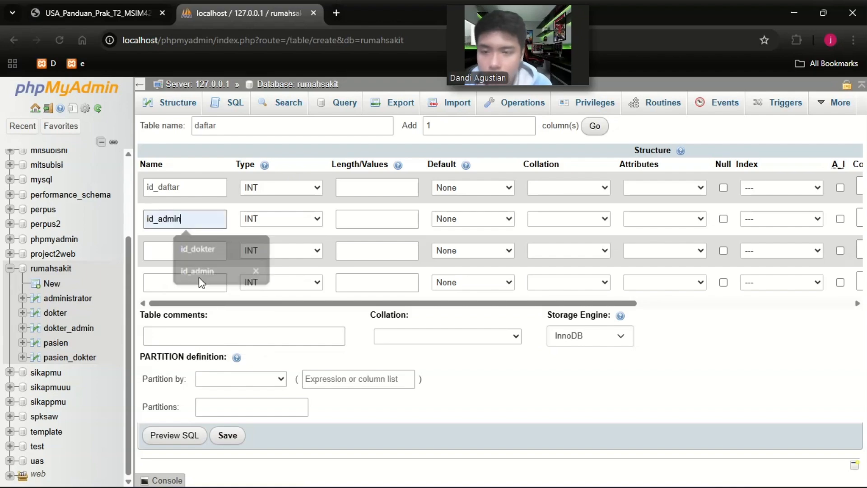
Name the third daftar column id_pasien and check the column names against the ERD.
{"action": "left_click", "coordinate": [203, 250]}
{"action": "type", "text": "id_dokter"}
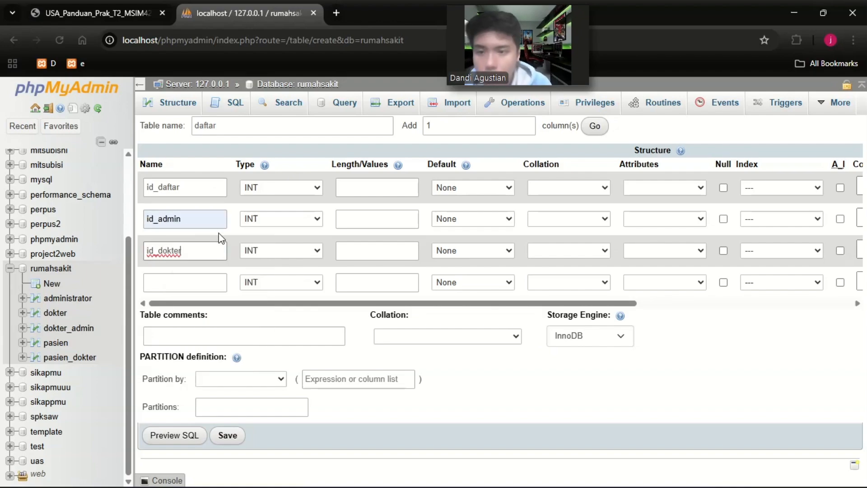
{"action": "key", "text": "BackSpace"}
{"action": "key", "text": "BackSpace"}
{"action": "key", "text": "BackSpace"}
{"action": "key", "text": "BackSpace"}
{"action": "key", "text": "BackSpace"}
{"action": "key", "text": "BackSpace"}
{"action": "left_click", "coordinate": [212, 284]}
{"action": "left_click", "coordinate": [100, 6]}
{"action": "left_click", "coordinate": [216, 6]}
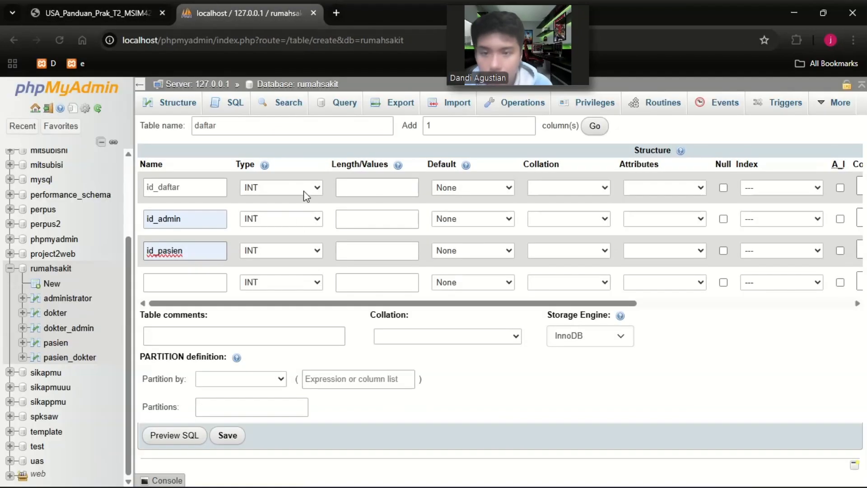
Give the id_daftar, id_admin and id_pasien columns a length of 20.
{"action": "left_click", "coordinate": [381, 188]}
{"action": "type", "text": "20"}
{"action": "left_click", "coordinate": [381, 218]}
{"action": "type", "text": "20"}
{"action": "left_click", "coordinate": [367, 250]}
{"action": "type", "text": "20"}
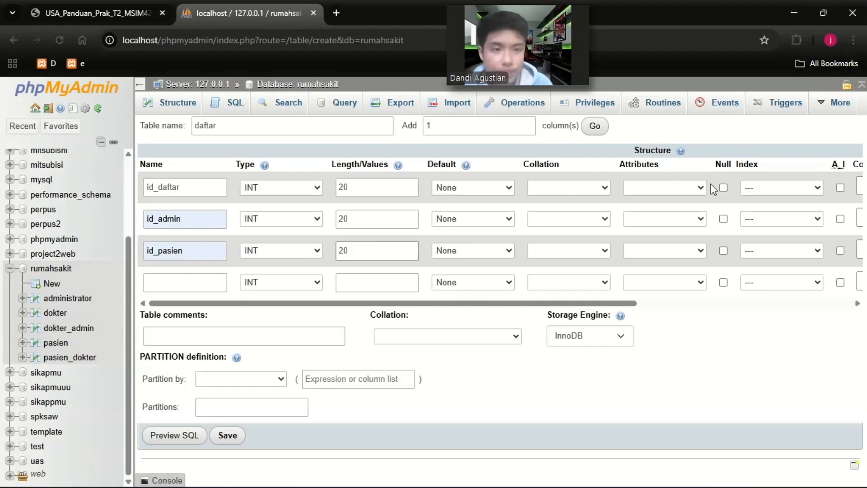
Make id_daftar the primary key and save the daftar table.
{"action": "left_click", "coordinate": [782, 187]}
{"action": "left_click", "coordinate": [764, 217]}
{"action": "left_click", "coordinate": [499, 395]}
{"action": "left_click", "coordinate": [227, 435]}
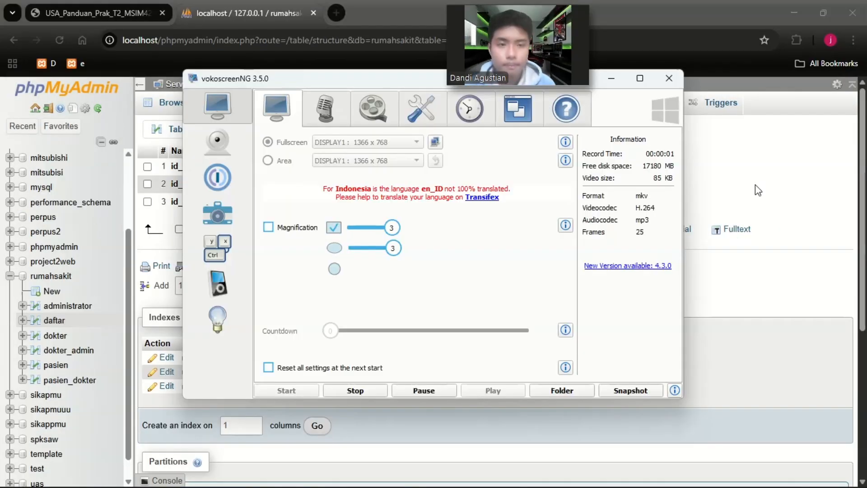
{"action": "left_click", "coordinate": [755, 186]}
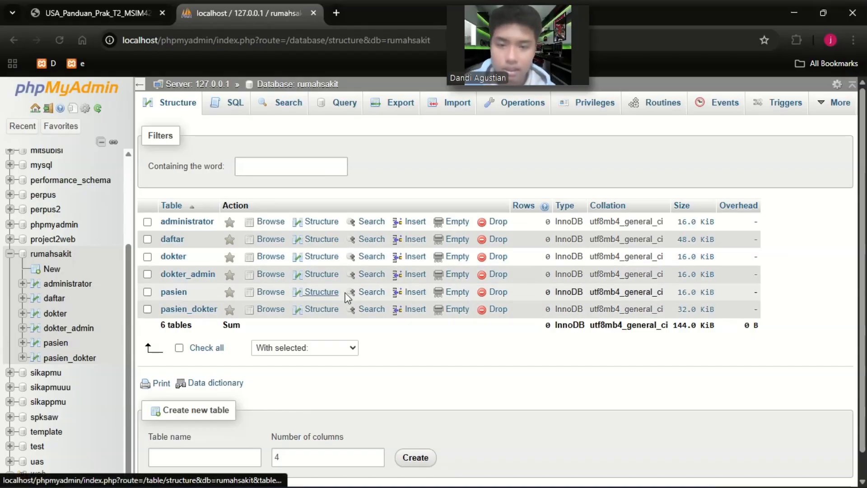
Start inserting rows into the pasien table, entering id_pasien 20 and the patient's name in the first row.
{"action": "left_click", "coordinate": [413, 292]}
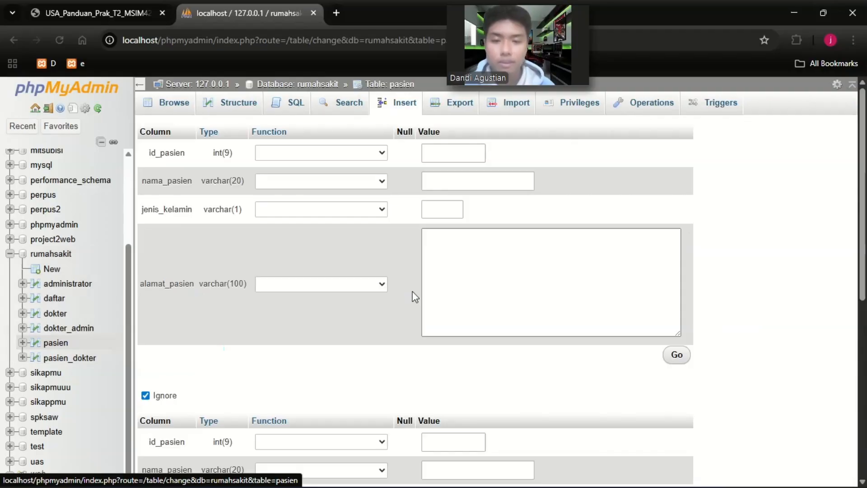
{"action": "left_click", "coordinate": [451, 154]}
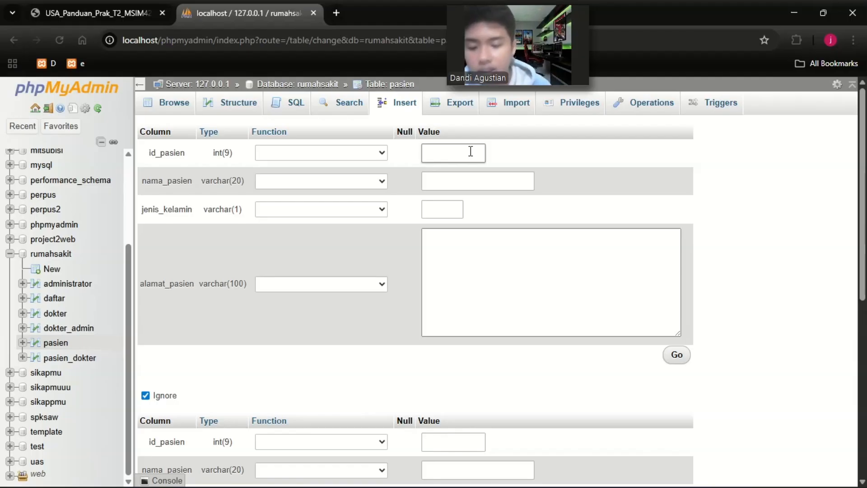
{"action": "type", "text": "20"}
{"action": "left_click", "coordinate": [456, 183]}
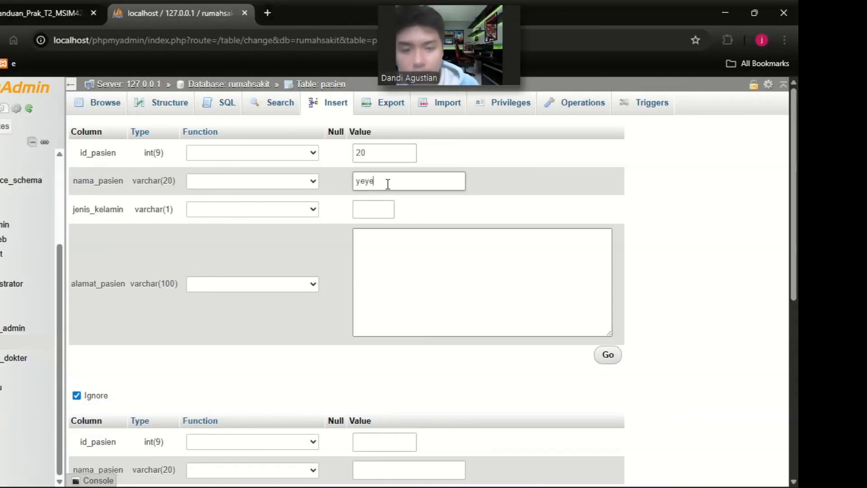
Set the first row's jenis_kelamin to P and its alamat_pasien to Jakarta.
{"action": "left_click", "coordinate": [361, 209]}
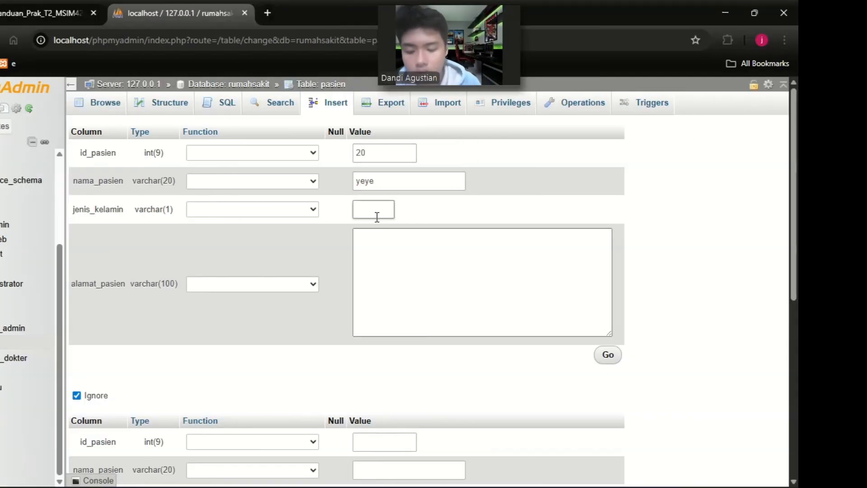
{"action": "left_click", "coordinate": [375, 241]}
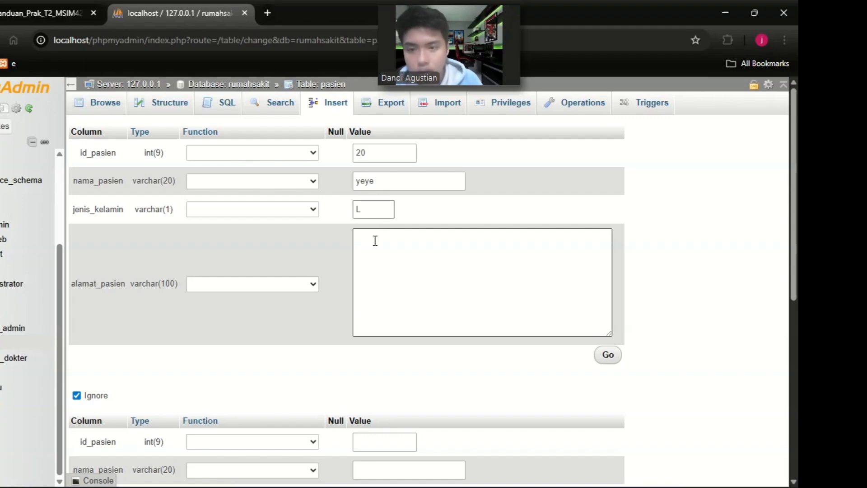
{"action": "left_click", "coordinate": [380, 211]}
{"action": "key", "text": "BackSpace"}
{"action": "type", "text": "P"}
{"action": "left_click", "coordinate": [381, 246]}
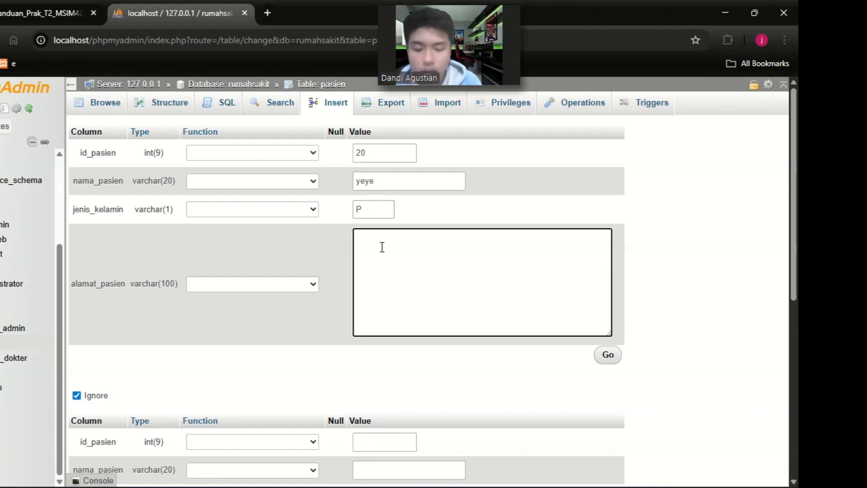
{"action": "type", "text": "Jakarta"}
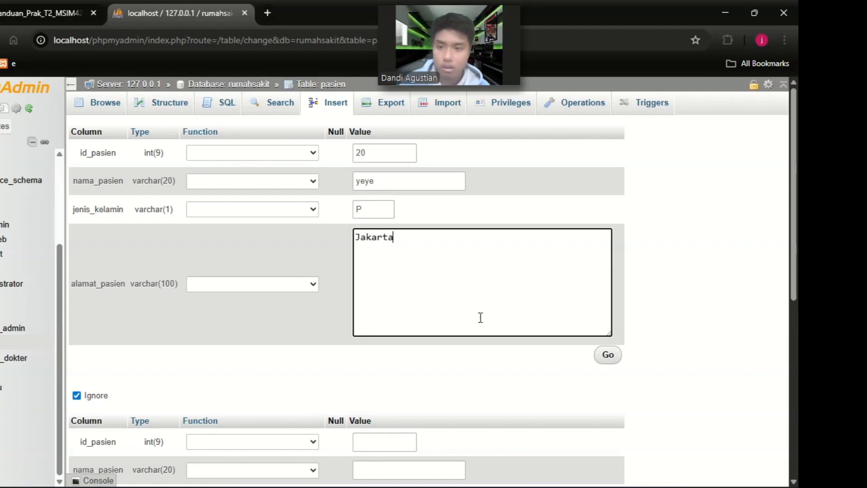
Fill the second row with id_pasien 21, the patient's name, jenis_kelamin L and alamat_pasien Bandung, and insert both rows.
{"action": "scroll", "coordinate": [481, 318], "scroll_direction": "down", "scroll_amount": 5}
{"action": "left_click", "coordinate": [393, 210]}
{"action": "type", "text": "21"}
{"action": "left_click", "coordinate": [371, 239]}
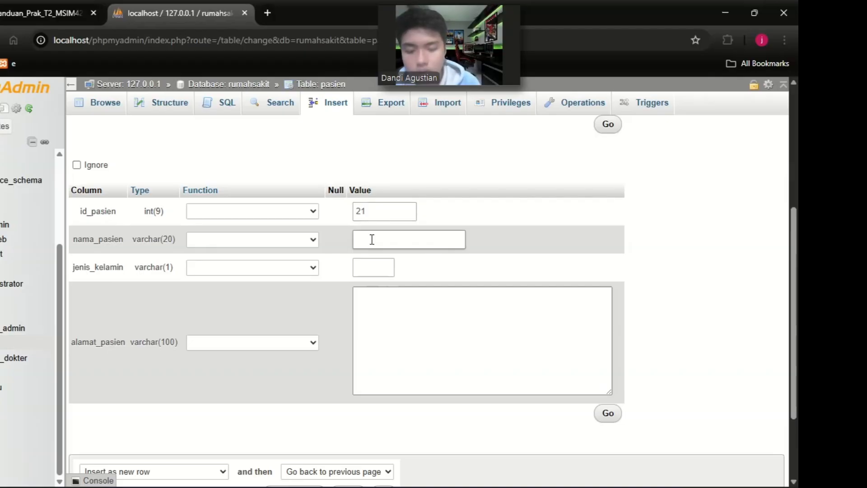
{"action": "left_click", "coordinate": [364, 270]}
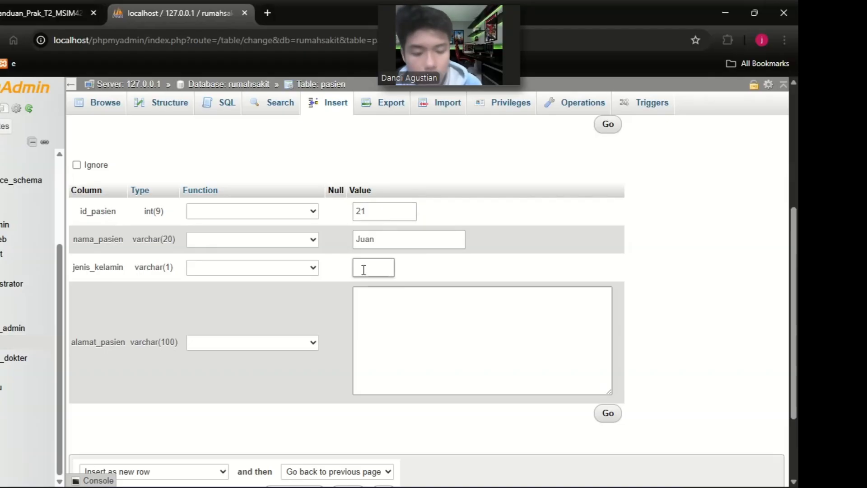
{"action": "type", "text": "L"}
{"action": "left_click", "coordinate": [369, 304]}
{"action": "type", "text": "Bandung"}
{"action": "scroll", "coordinate": [425, 329], "scroll_direction": "up", "scroll_amount": 1}
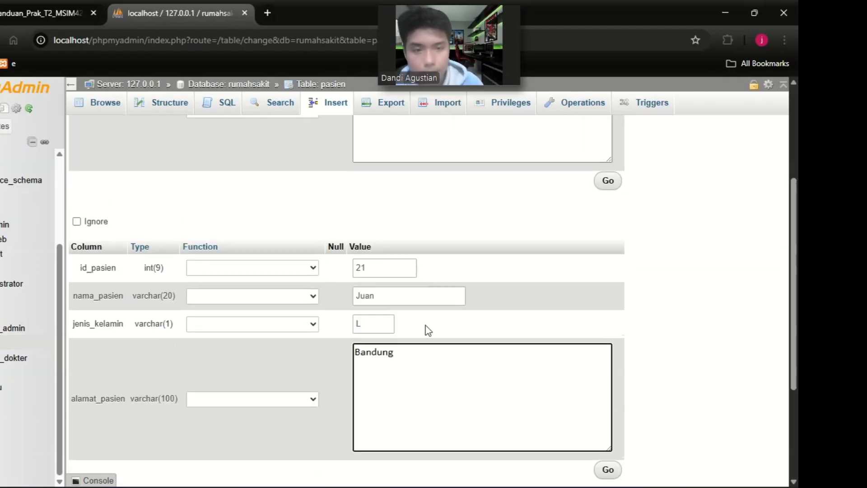
{"action": "scroll", "coordinate": [407, 352], "scroll_direction": "down", "scroll_amount": 3}
{"action": "left_click", "coordinate": [386, 391]}
Start another pasien insertion with id_pasien 22, the patient's name, jenis_kelamin P and alamat_pasien Surabaya in the first row.
{"action": "left_click", "coordinate": [334, 103]}
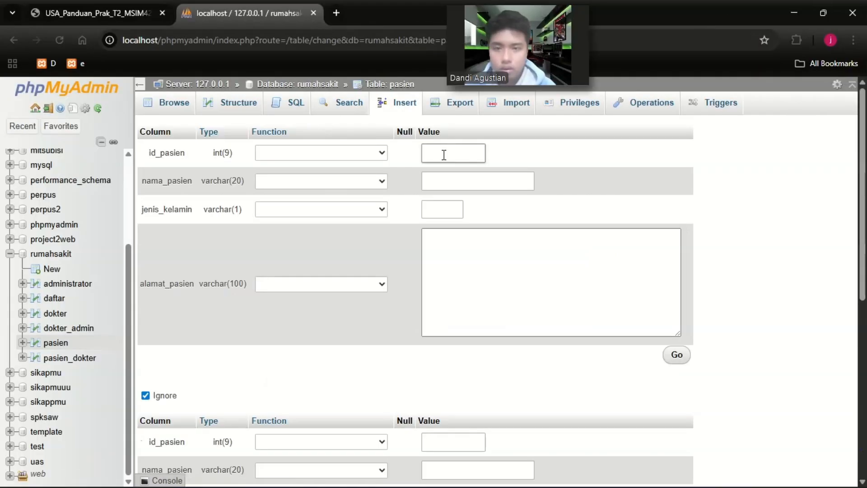
{"action": "left_click", "coordinate": [444, 154]}
{"action": "type", "text": "22"}
{"action": "left_click", "coordinate": [446, 182]}
{"action": "type", "text": "Dial"}
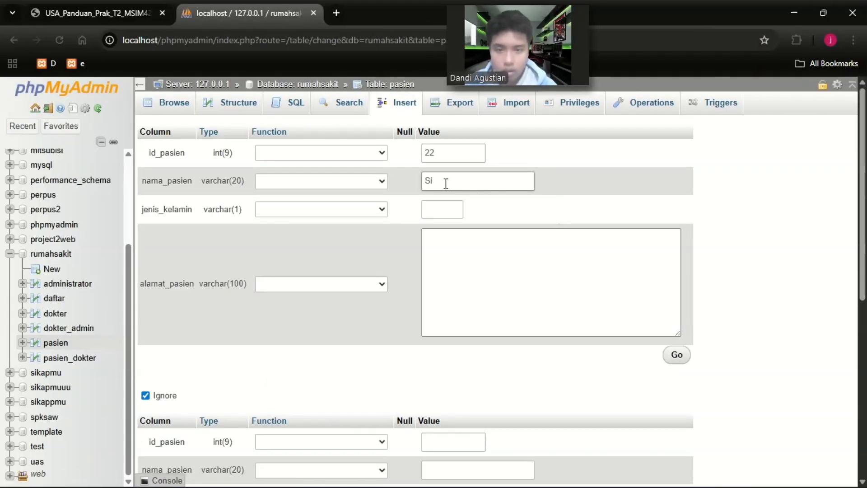
{"action": "left_click", "coordinate": [432, 212]}
{"action": "left_click", "coordinate": [450, 239]}
{"action": "left_click", "coordinate": [451, 246]}
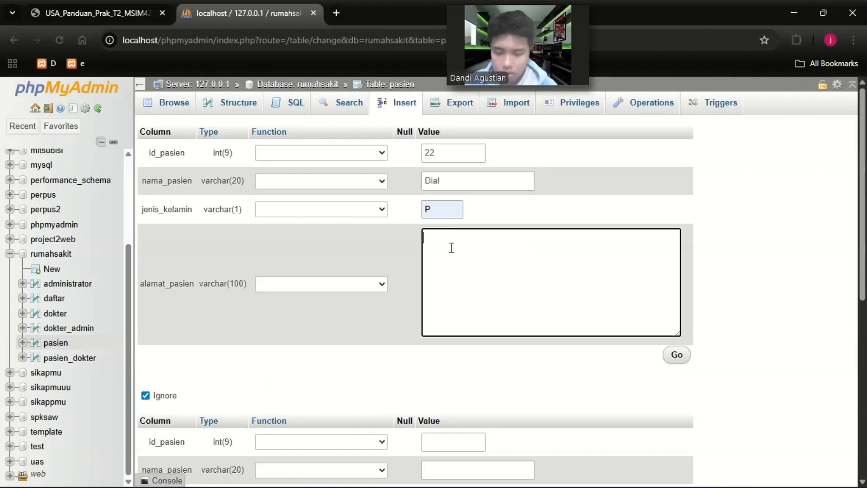
{"action": "type", "text": "Surabaya"}
Fill the second row with id_pasien 23, the patient's name, jenis_kelamin L and alamat_pasien Papua, and insert the rows.
{"action": "scroll", "coordinate": [450, 248], "scroll_direction": "down", "scroll_amount": 2}
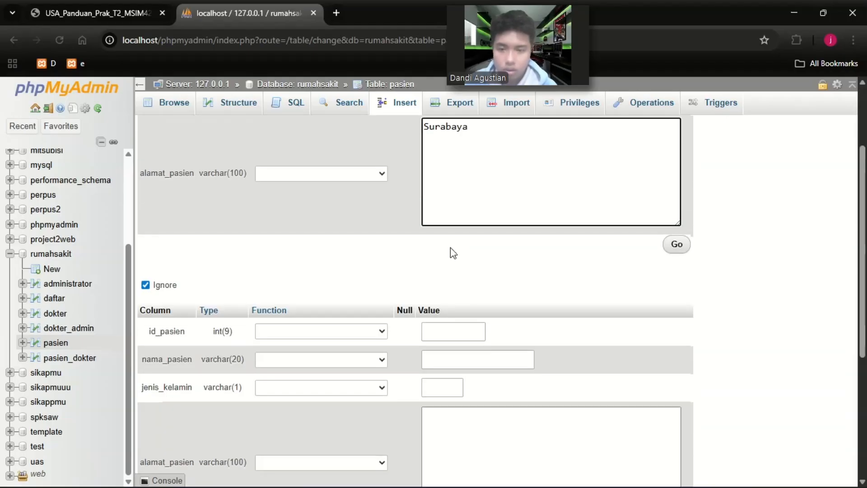
{"action": "left_click", "coordinate": [451, 330]}
{"action": "scroll", "coordinate": [451, 330], "scroll_direction": "down", "scroll_amount": 1}
{"action": "type", "text": "23"}
{"action": "left_click", "coordinate": [447, 306]}
{"action": "type", "text": "DU"}
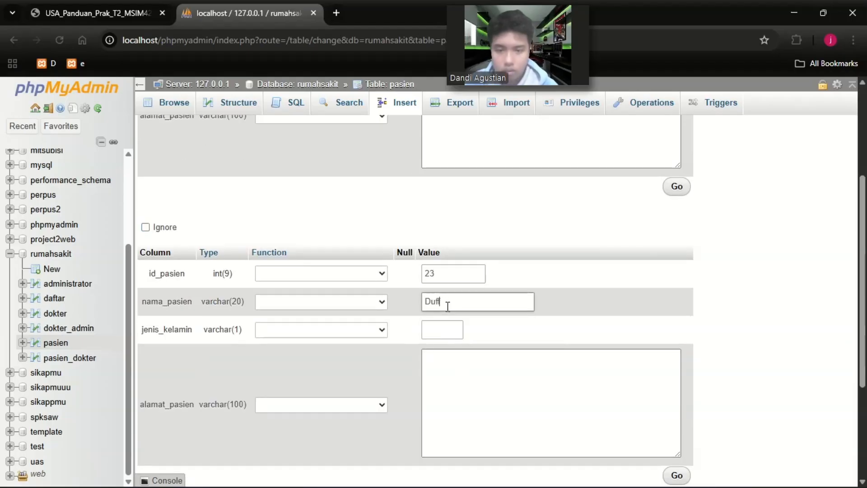
{"action": "left_click", "coordinate": [438, 334]}
{"action": "left_click", "coordinate": [445, 361]}
{"action": "left_click", "coordinate": [446, 368]}
{"action": "type", "text": "apu"}
{"action": "scroll", "coordinate": [446, 367], "scroll_direction": "down", "scroll_amount": 5}
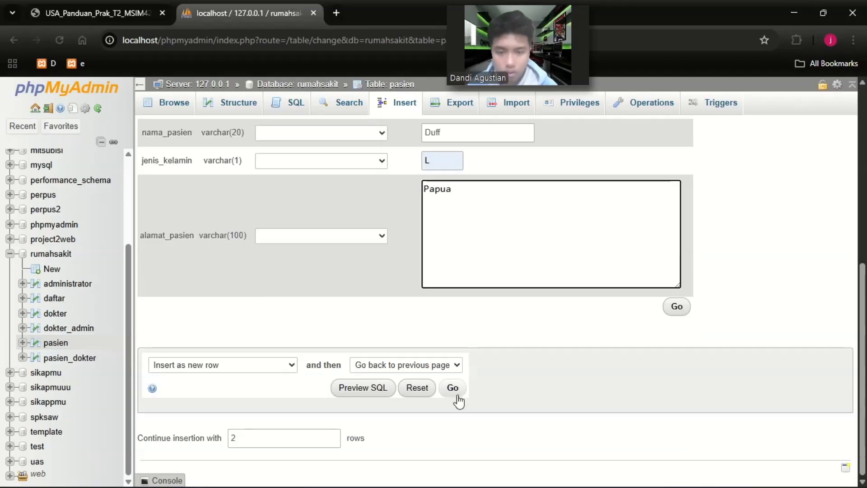
{"action": "left_click", "coordinate": [453, 391]}
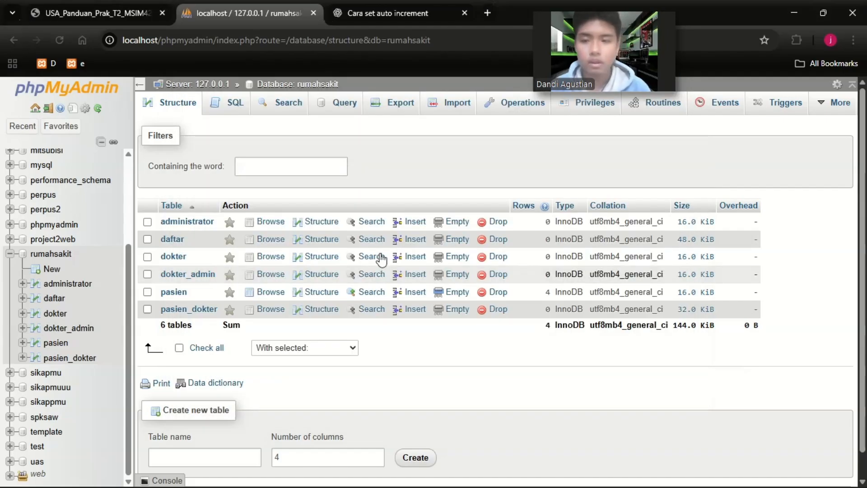
Add a unique index to the id_admin column in the administrator table's structure.
{"action": "left_click", "coordinate": [190, 225]}
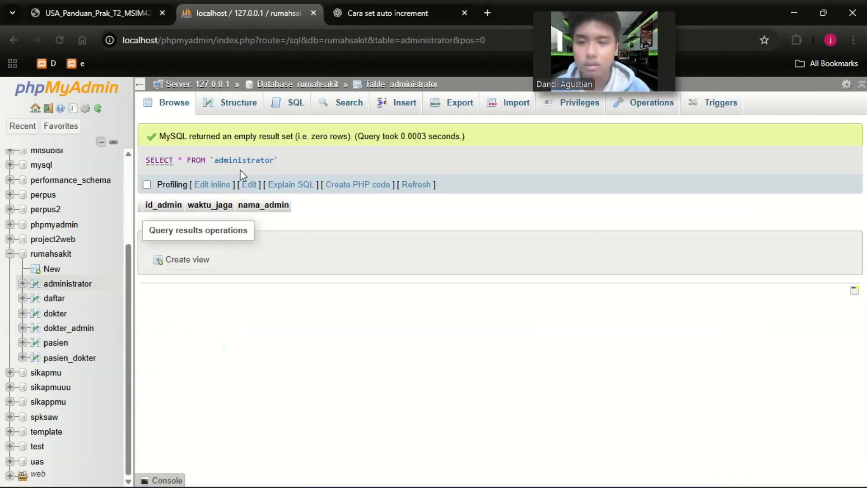
{"action": "left_click", "coordinate": [229, 103]}
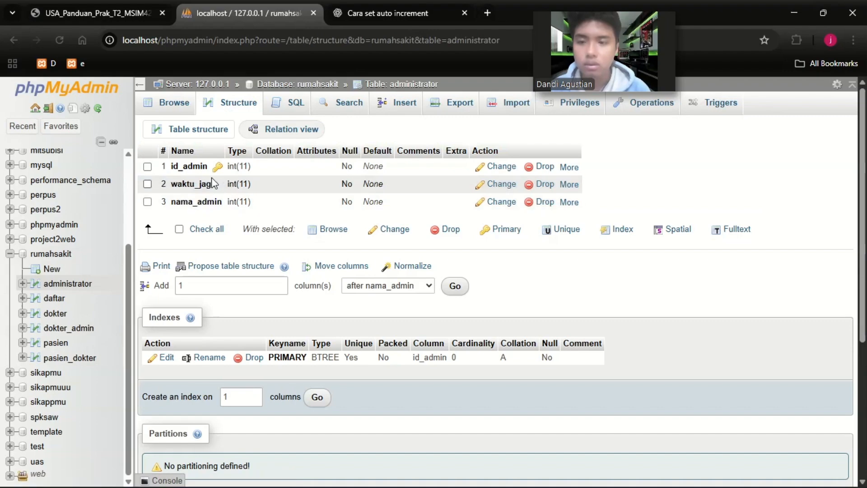
{"action": "left_click", "coordinate": [567, 168]}
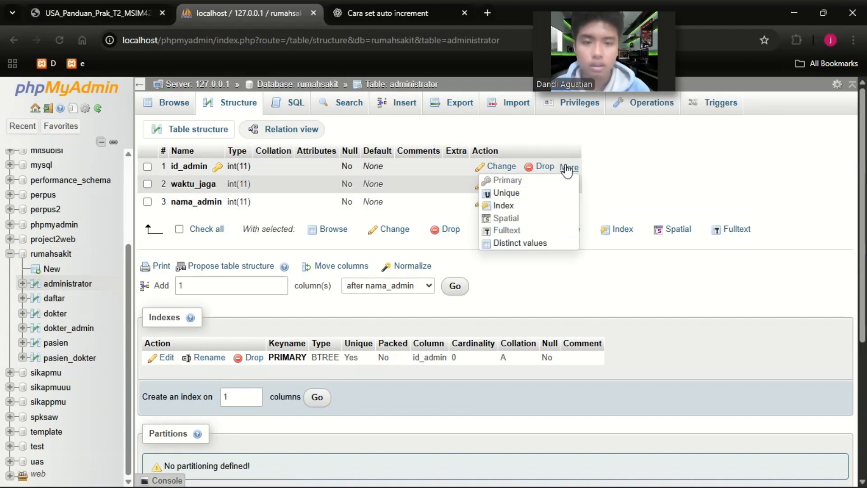
{"action": "left_click", "coordinate": [515, 193]}
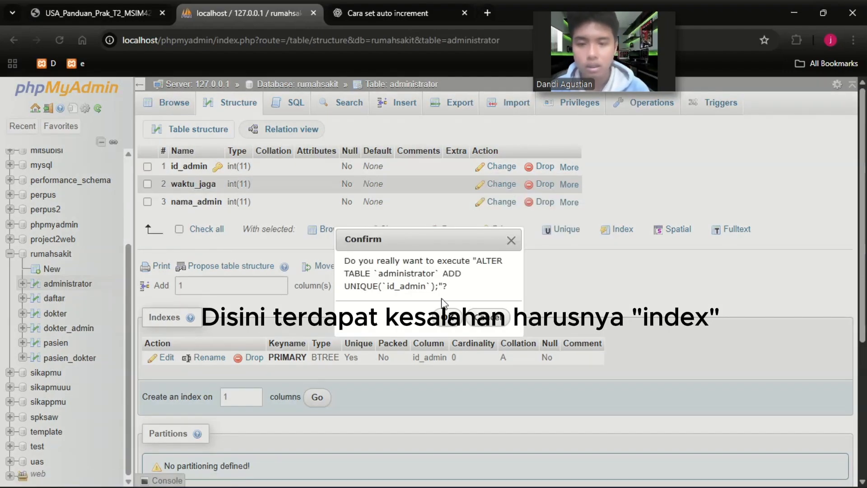
{"action": "left_click", "coordinate": [450, 318]}
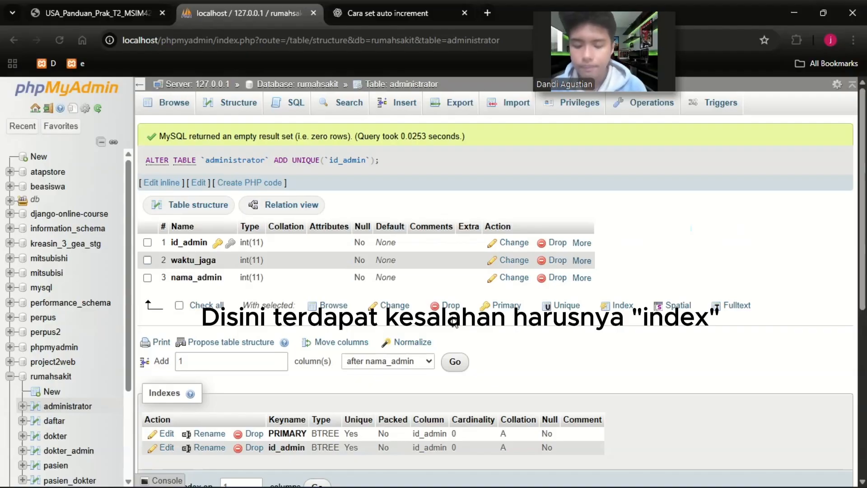
Examine the column keys and indexes in the daftar table's structure.
{"action": "left_click", "coordinate": [65, 424]}
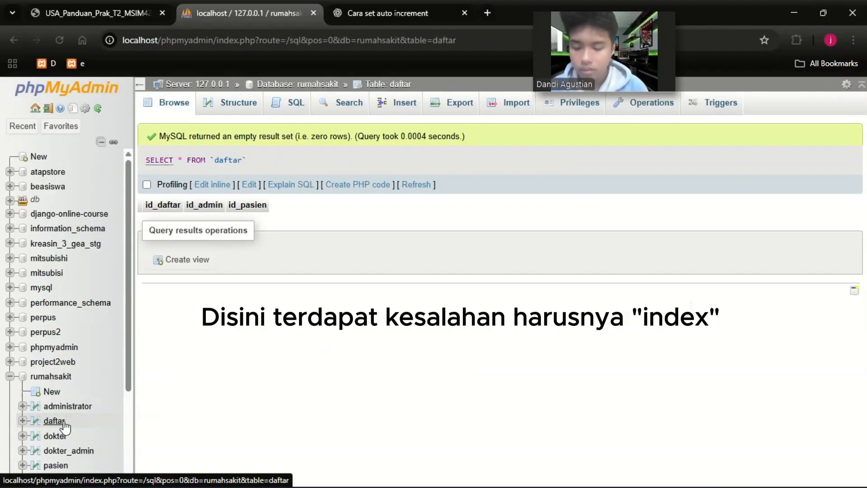
{"action": "left_click", "coordinate": [239, 106]}
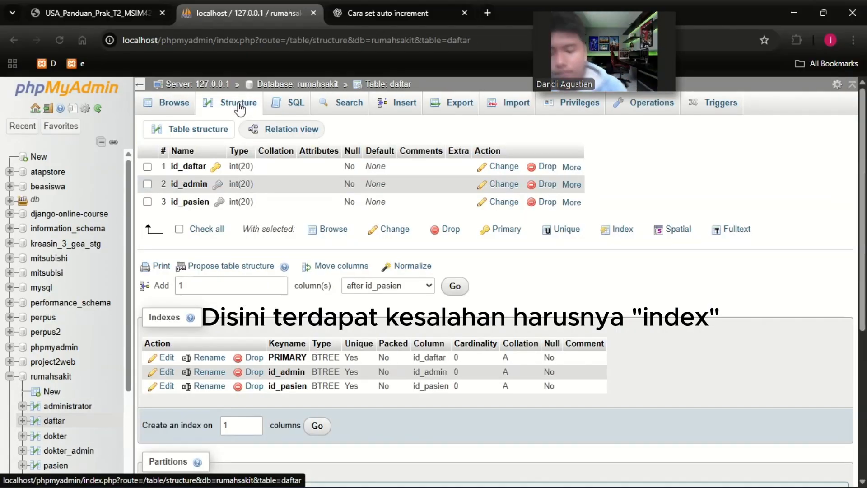
{"action": "left_click", "coordinate": [61, 437]}
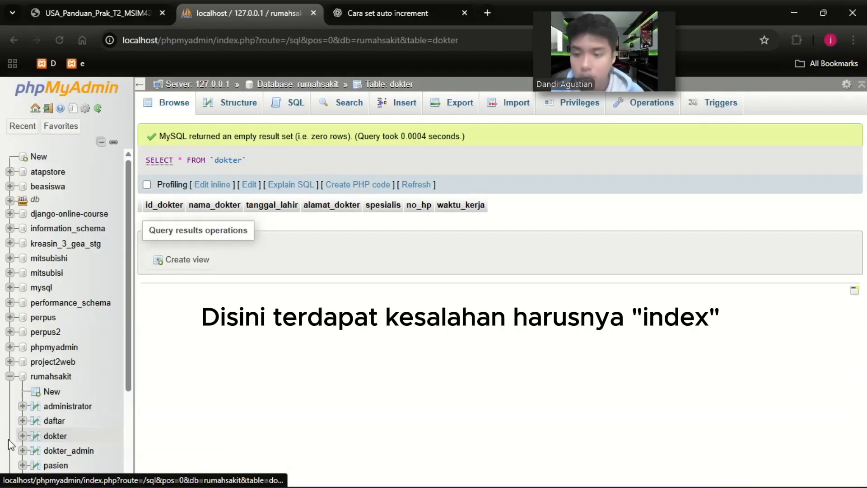
Add unique indexes to the id_admin and id_dokter columns in the dokter_admin table's structure.
{"action": "left_click", "coordinate": [67, 450]}
{"action": "left_click", "coordinate": [238, 103]}
{"action": "mouse_move", "coordinate": [563, 185]}
{"action": "left_click", "coordinate": [519, 195]}
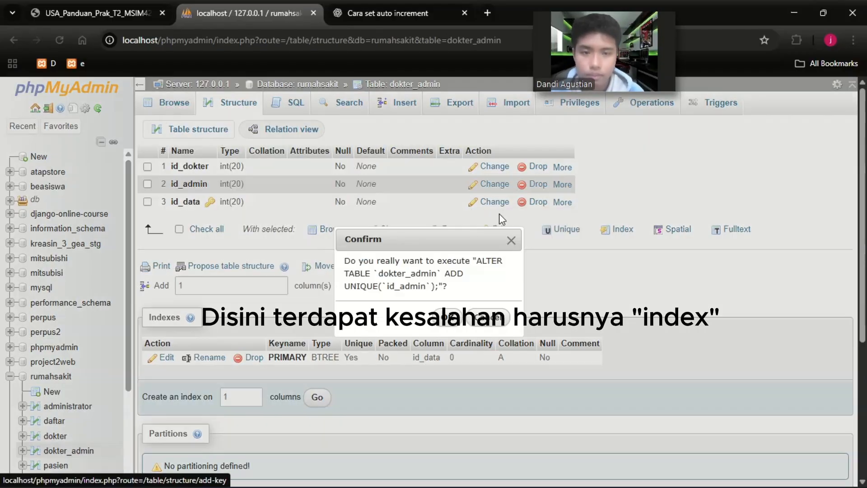
{"action": "left_click", "coordinate": [453, 329]}
{"action": "mouse_move", "coordinate": [569, 260]}
{"action": "left_click", "coordinate": [519, 271]}
{"action": "left_click", "coordinate": [451, 329]}
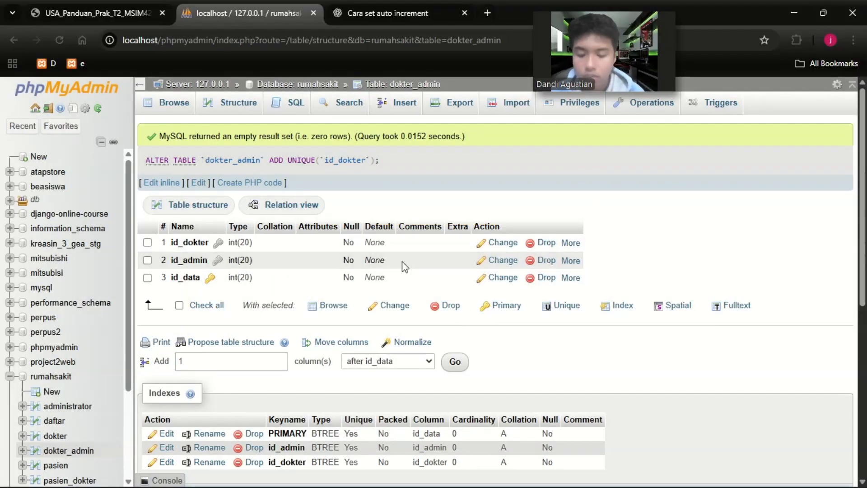
Add a unique index to the id_dokter column in the dokter table's structure.
{"action": "left_click", "coordinate": [55, 435]}
{"action": "left_click", "coordinate": [239, 103]}
{"action": "mouse_move", "coordinate": [635, 167]}
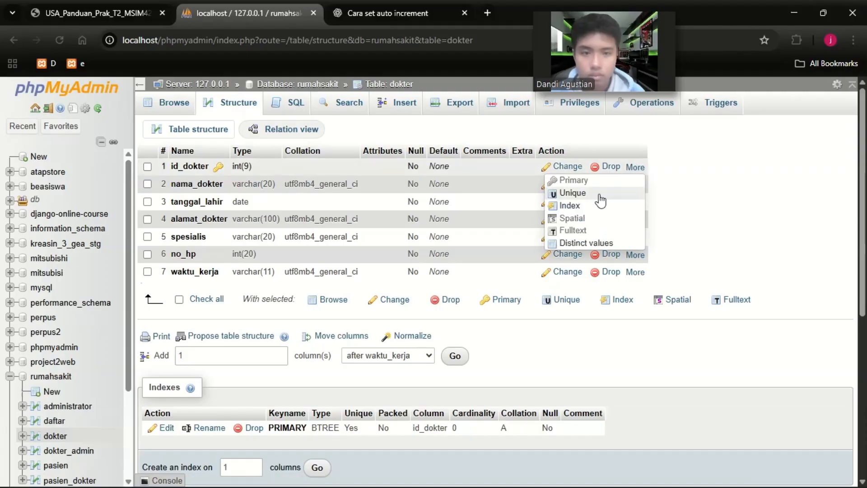
{"action": "left_click", "coordinate": [600, 196]}
{"action": "left_click", "coordinate": [443, 316]}
Add a unique index to the id_pasien column in the pasien table's structure.
{"action": "scroll", "coordinate": [81, 435], "scroll_direction": "down", "scroll_amount": 3}
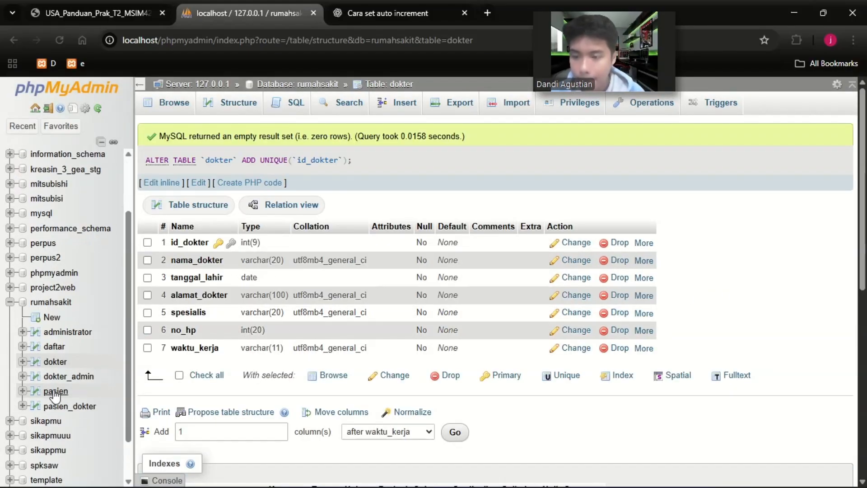
{"action": "left_click", "coordinate": [67, 377]}
{"action": "left_click", "coordinate": [238, 102]}
{"action": "left_click", "coordinate": [58, 392]}
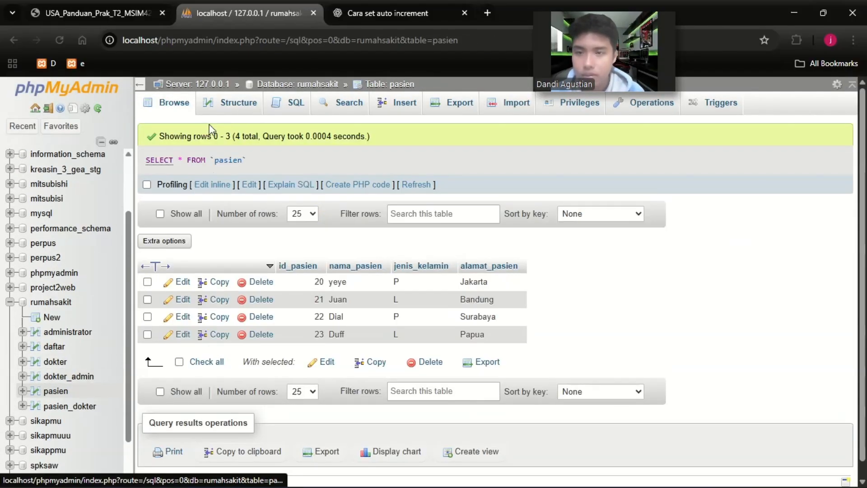
{"action": "left_click", "coordinate": [221, 110]}
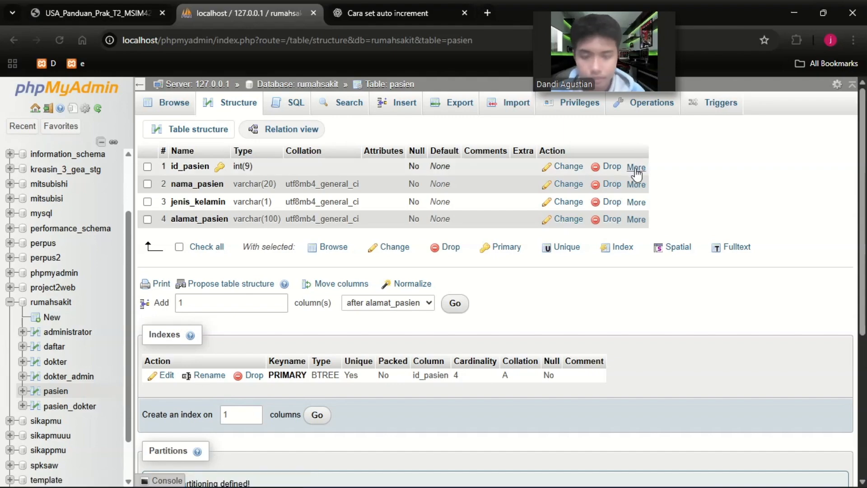
{"action": "mouse_move", "coordinate": [635, 167]}
{"action": "left_click", "coordinate": [594, 197]}
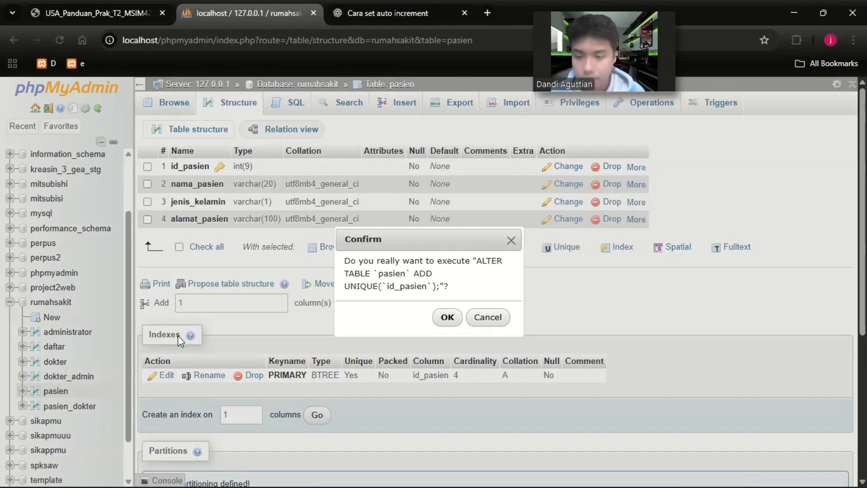
Add a unique index to the id_pasien column in the pasien_dokter table's structure.
{"action": "left_click", "coordinate": [77, 406]}
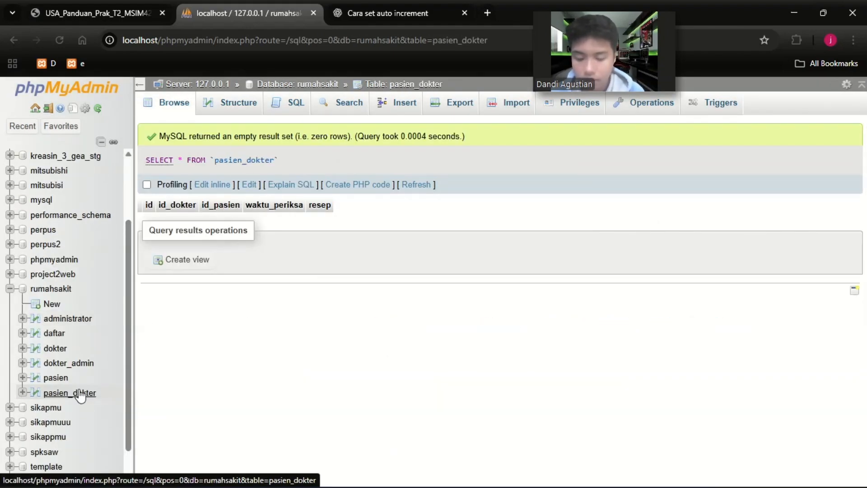
{"action": "left_click", "coordinate": [241, 105]}
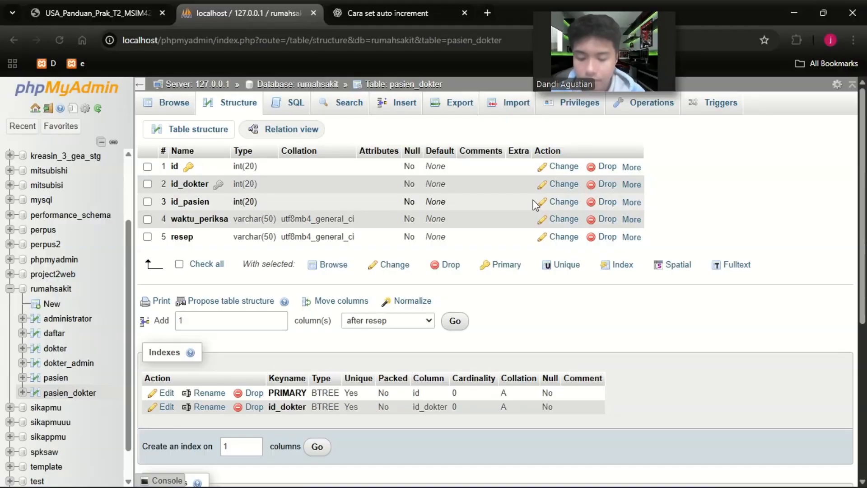
{"action": "mouse_move", "coordinate": [631, 202]}
{"action": "left_click", "coordinate": [594, 232]}
{"action": "left_click", "coordinate": [446, 317]}
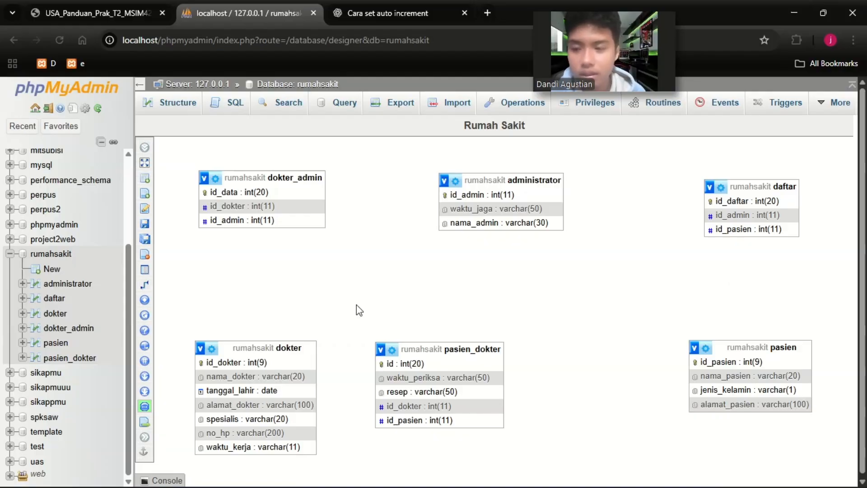
Review the indexes on id_admin and id_pasien in the daftar table's structure and the index options for id_admin.
{"action": "left_click", "coordinate": [79, 284]}
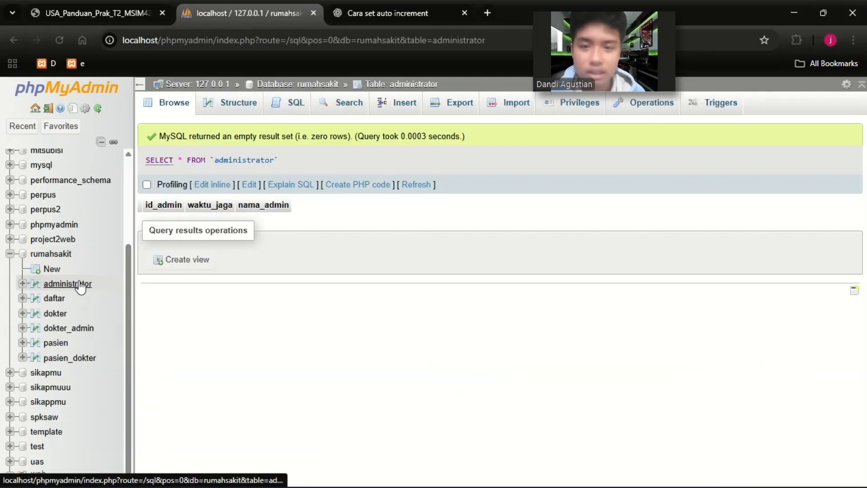
{"action": "left_click", "coordinate": [54, 298]}
{"action": "left_click", "coordinate": [231, 110]}
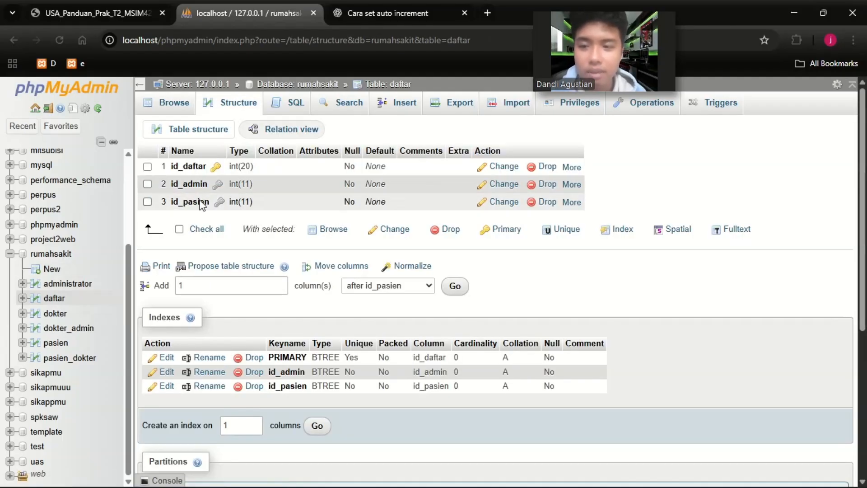
{"action": "left_click", "coordinate": [571, 185]}
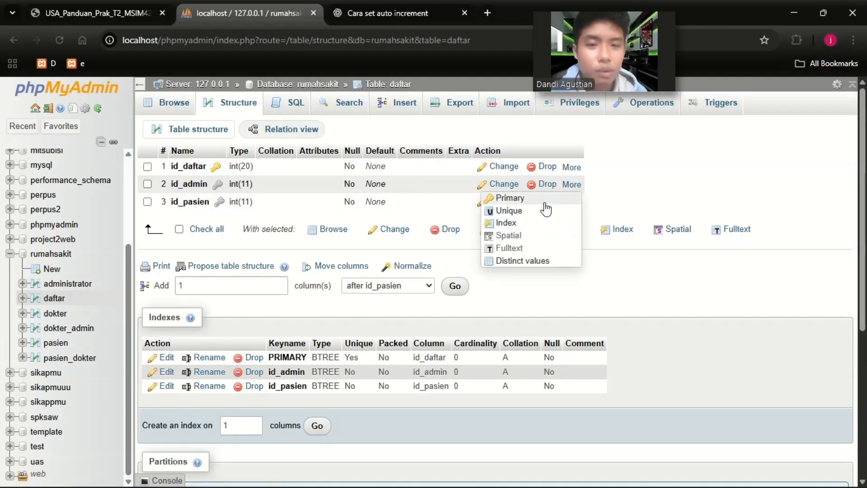
{"action": "left_click", "coordinate": [617, 179]}
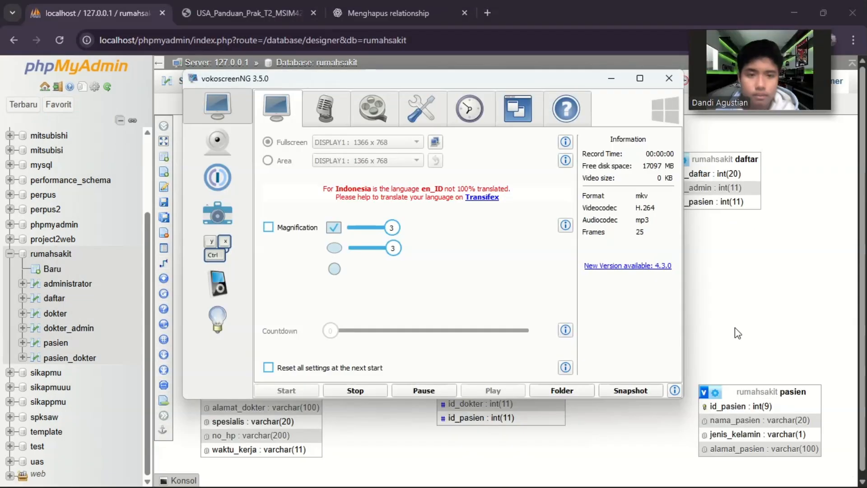
{"action": "left_click", "coordinate": [735, 328]}
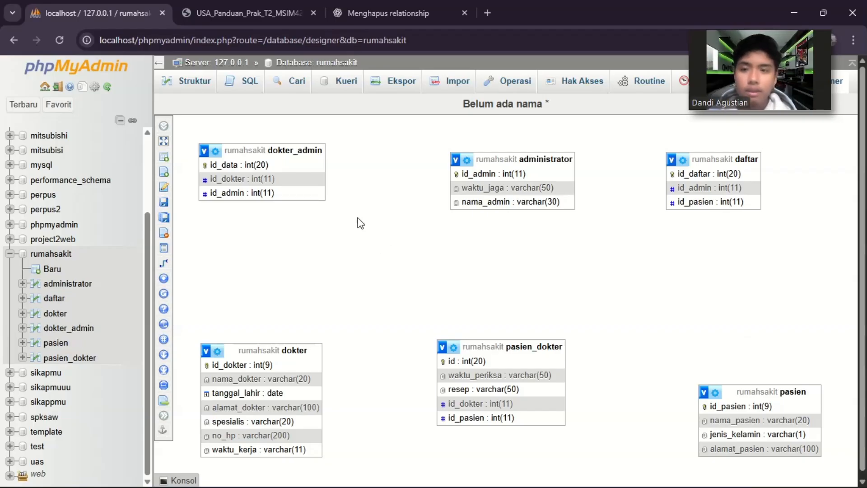
Consult the hospital ERD in the PDF guide and save the database designer layout as a page named RumahSakit.
{"action": "left_click", "coordinate": [227, 8]}
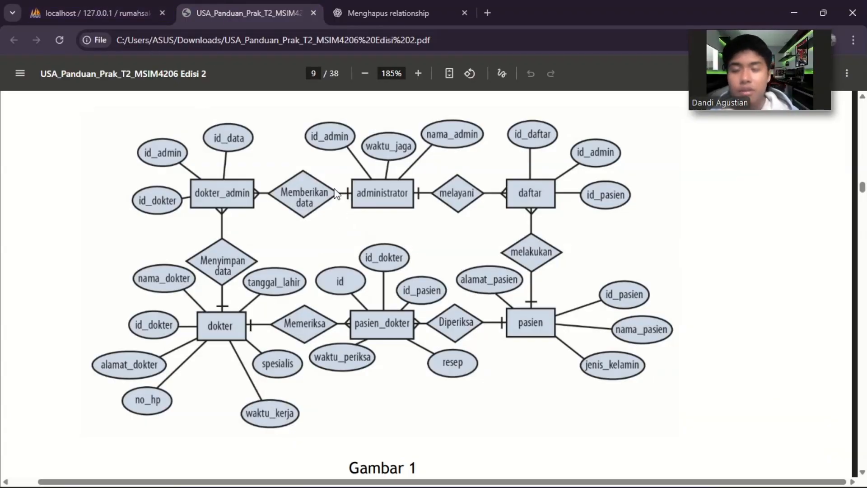
{"action": "left_click", "coordinate": [118, 3]}
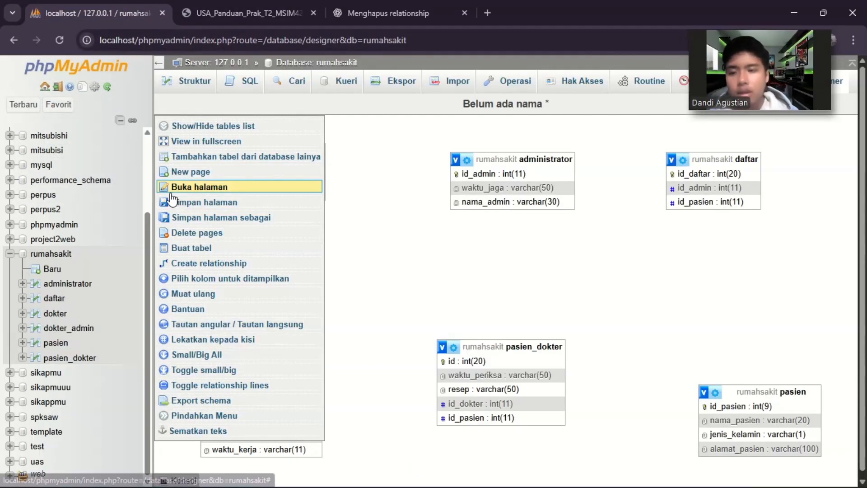
{"action": "left_click", "coordinate": [177, 203]}
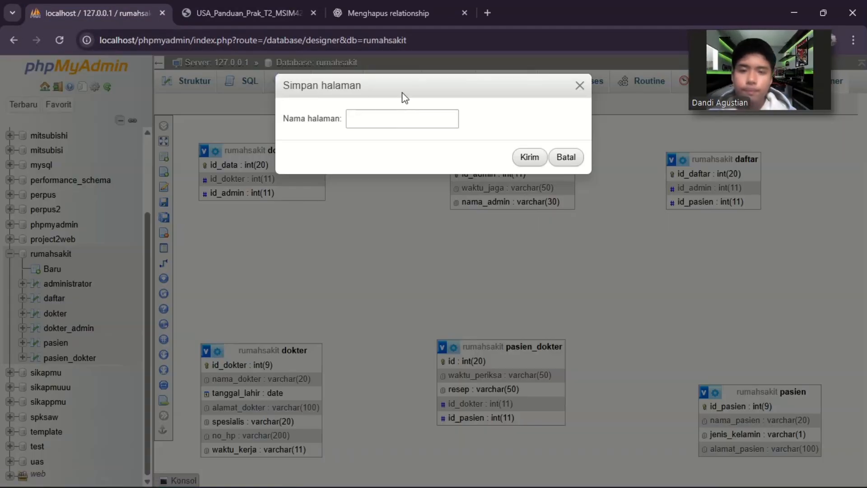
{"action": "left_click", "coordinate": [391, 119]}
{"action": "type", "text": "RumahSakit"}
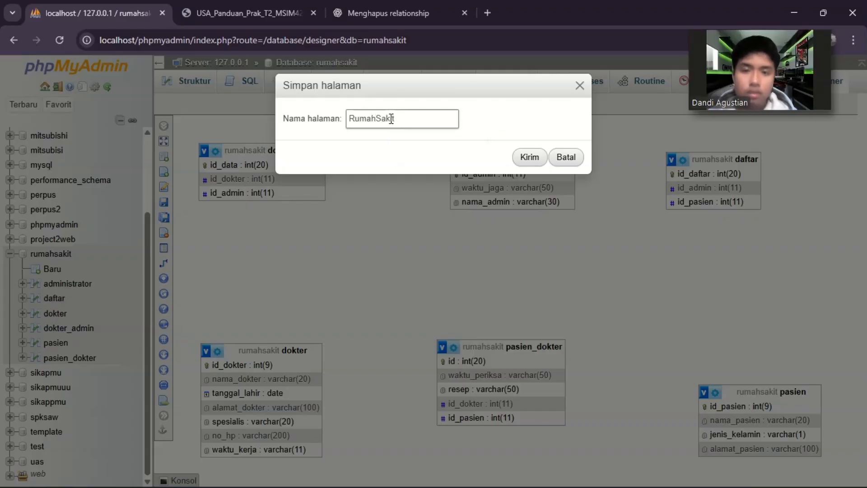
{"action": "key", "text": "Return"}
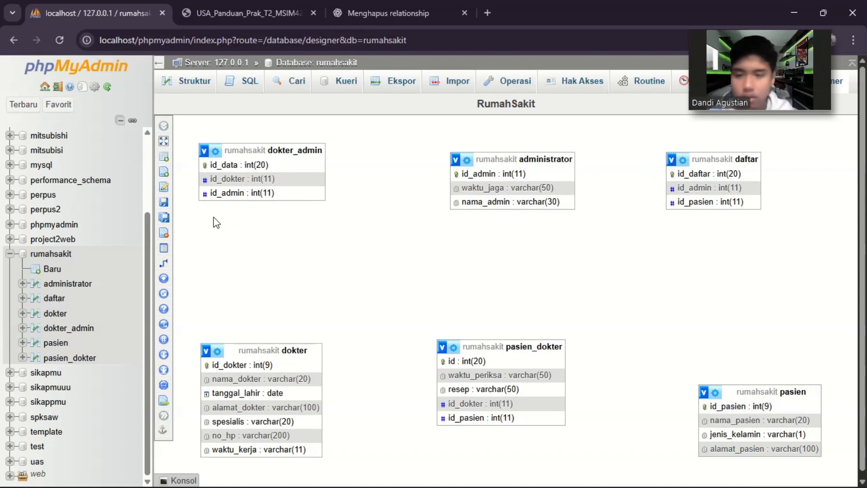
Create a foreign key relationship from id_pasien in pasien to id_pasien in daftar, with CASCADE on delete and on update.
{"action": "left_click", "coordinate": [170, 265]}
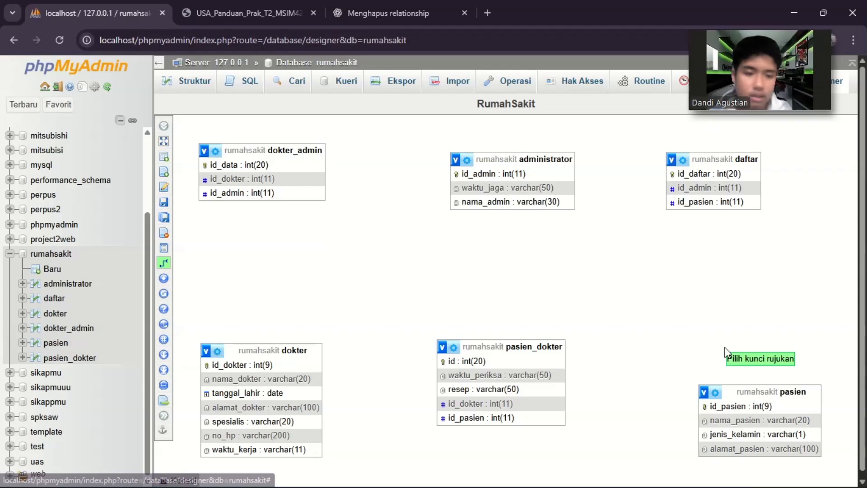
{"action": "left_click", "coordinate": [739, 409]}
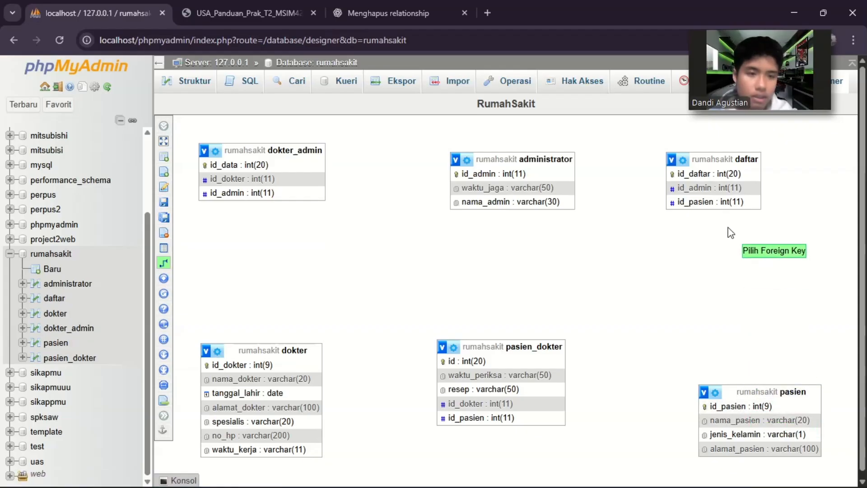
{"action": "left_click", "coordinate": [703, 202]}
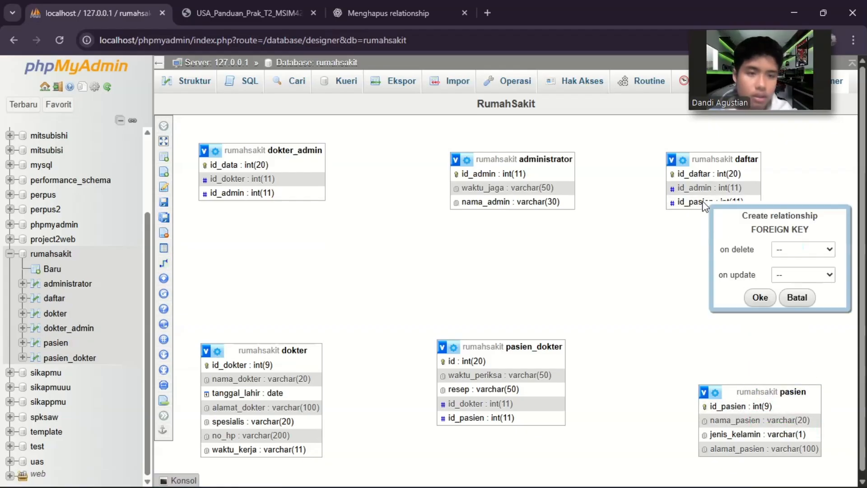
{"action": "left_click", "coordinate": [800, 250]}
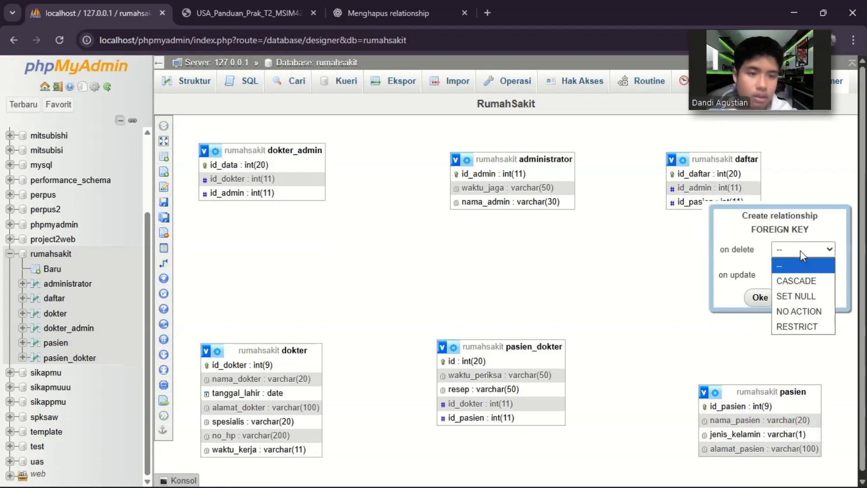
{"action": "left_click", "coordinate": [800, 282]}
{"action": "left_click", "coordinate": [802, 275]}
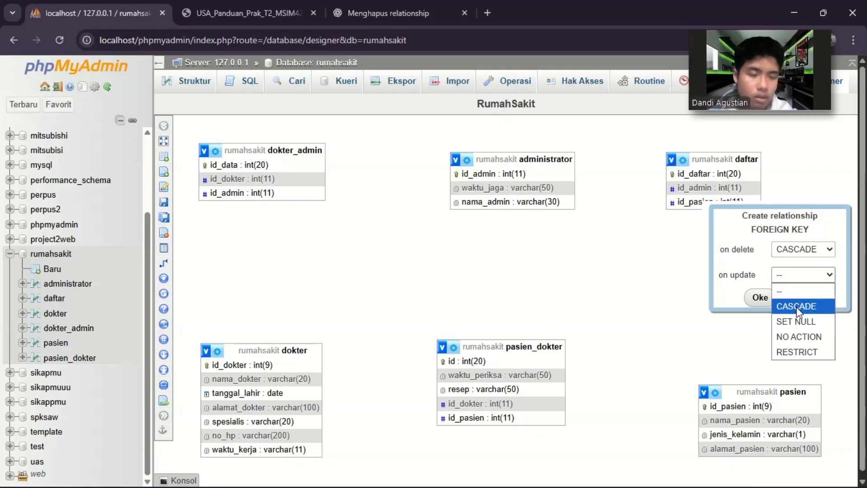
{"action": "left_click", "coordinate": [798, 308]}
{"action": "left_click", "coordinate": [760, 298]}
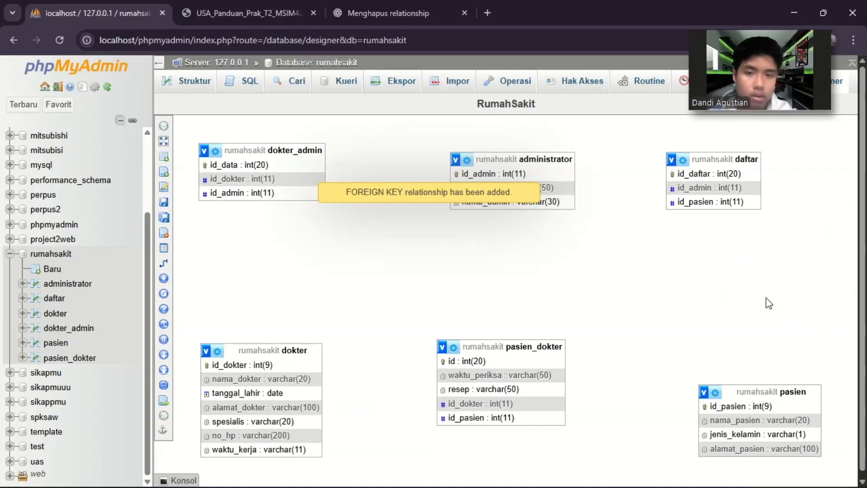
Create a foreign key relationship linking id_admin in daftar with id_admin in administrator, using CASCADE on delete and on update.
{"action": "left_click", "coordinate": [674, 190]}
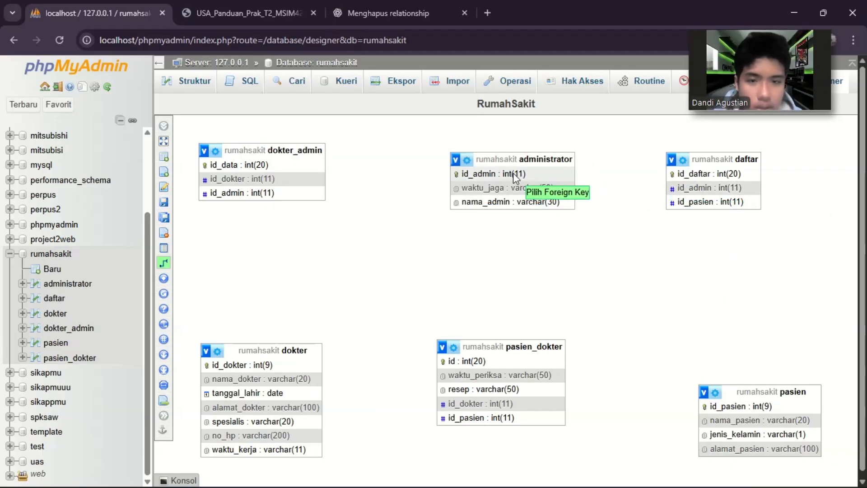
{"action": "left_click", "coordinate": [534, 179]}
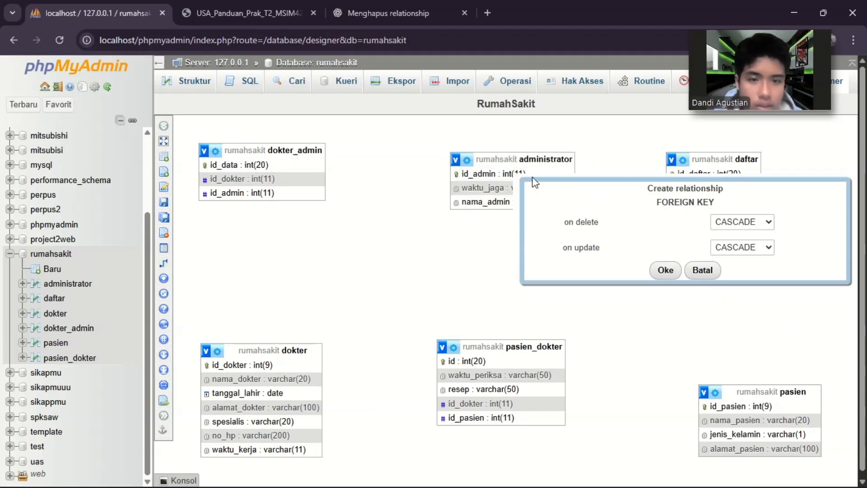
{"action": "left_click", "coordinate": [665, 270]}
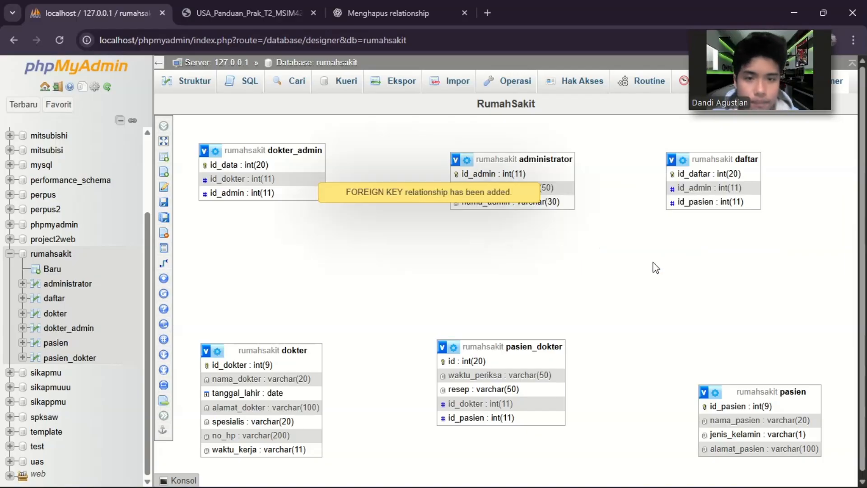
Create a foreign key relationship from id_admin in administrator to id_admin in dokter_admin, with CASCADE on delete and on update.
{"action": "mouse_move", "coordinate": [155, 308]}
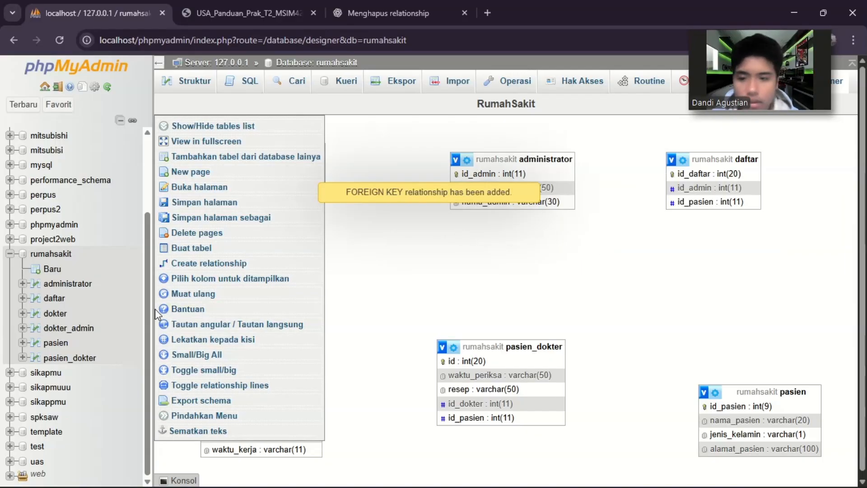
{"action": "left_click", "coordinate": [190, 263]}
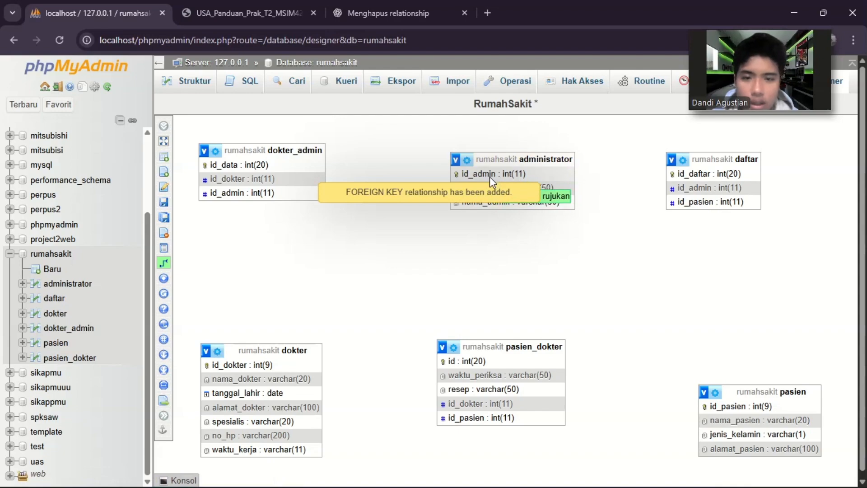
{"action": "left_click", "coordinate": [481, 176]}
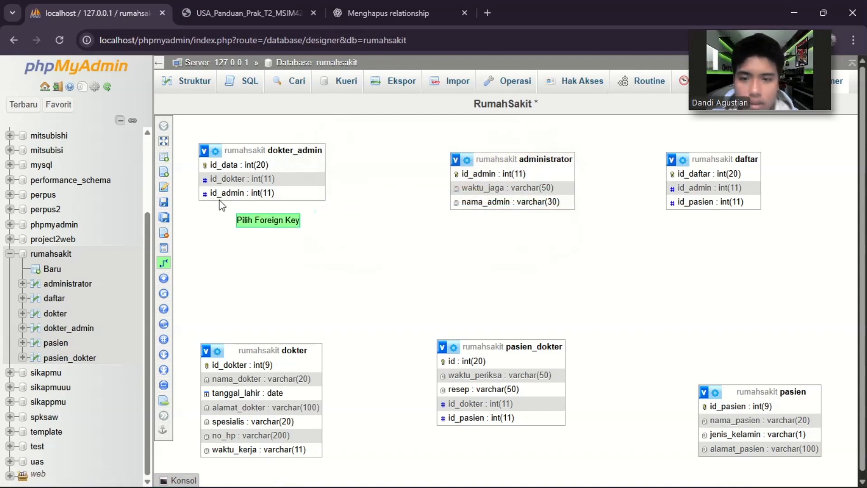
{"action": "left_click", "coordinate": [238, 194]}
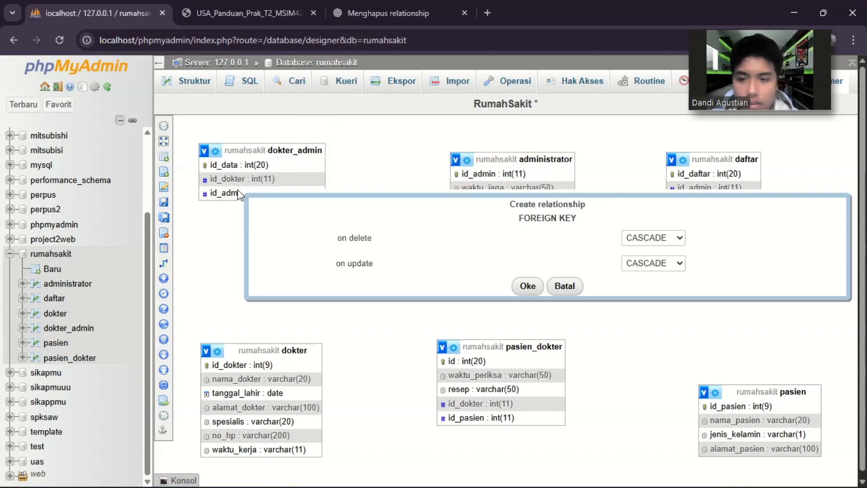
{"action": "left_click", "coordinate": [511, 287]}
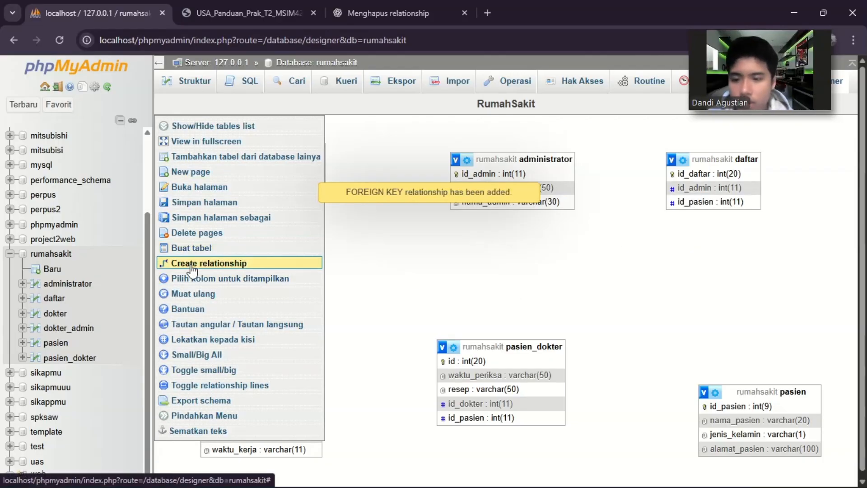
Create a foreign key relationship linking id_dokter in dokter_admin with id_dokter in dokter, using CASCADE on delete and on update.
{"action": "left_click", "coordinate": [185, 265]}
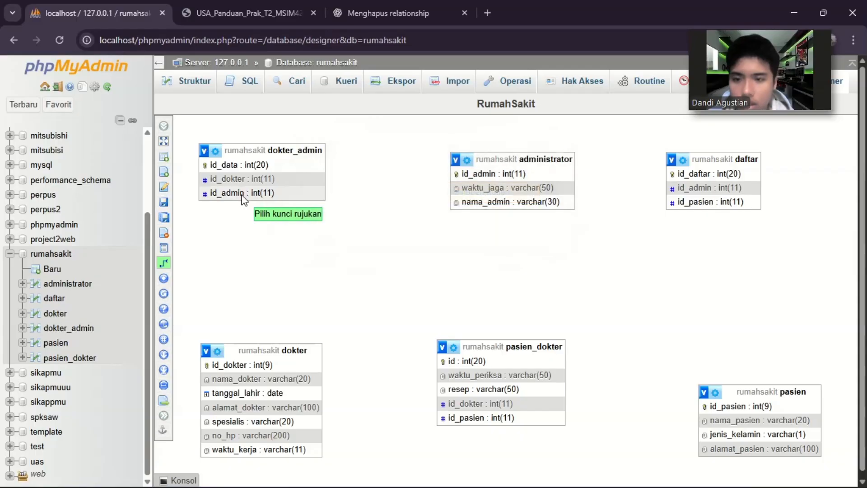
{"action": "left_click", "coordinate": [242, 182]}
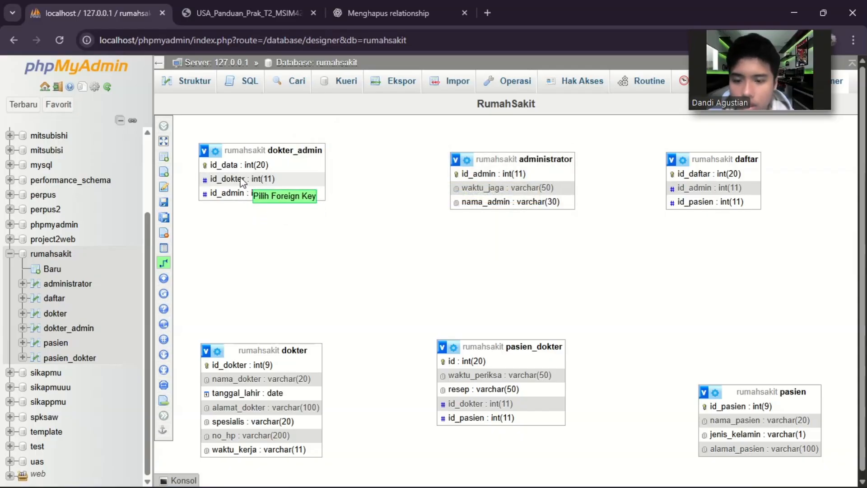
{"action": "left_click", "coordinate": [259, 367]}
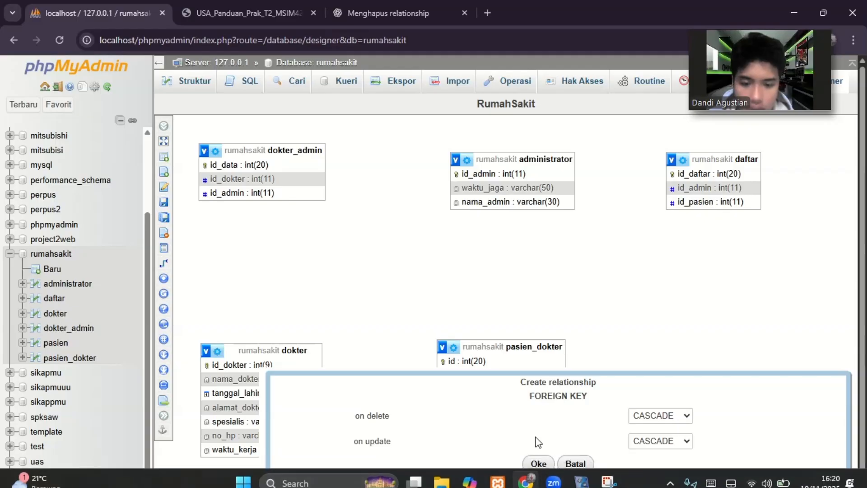
{"action": "left_click", "coordinate": [537, 463]}
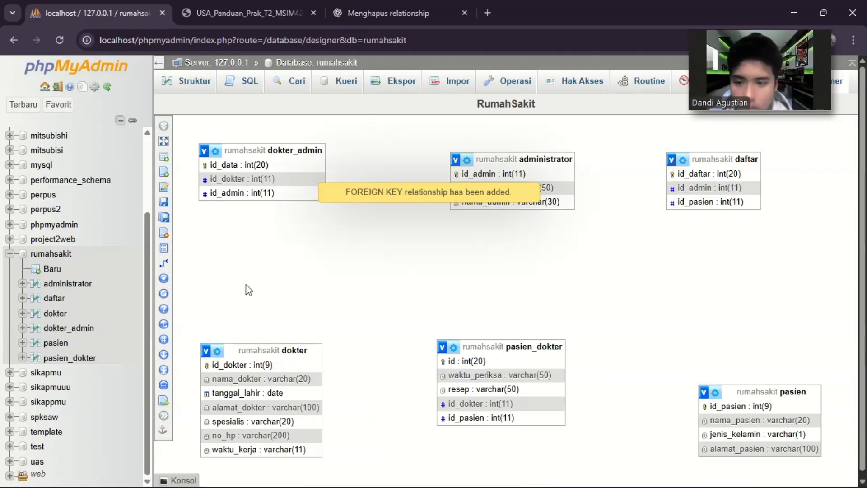
Create a foreign key relationship from id_dokter in dokter to id_dokter in pasien_dokter, with CASCADE on delete and on update.
{"action": "mouse_move", "coordinate": [156, 260]}
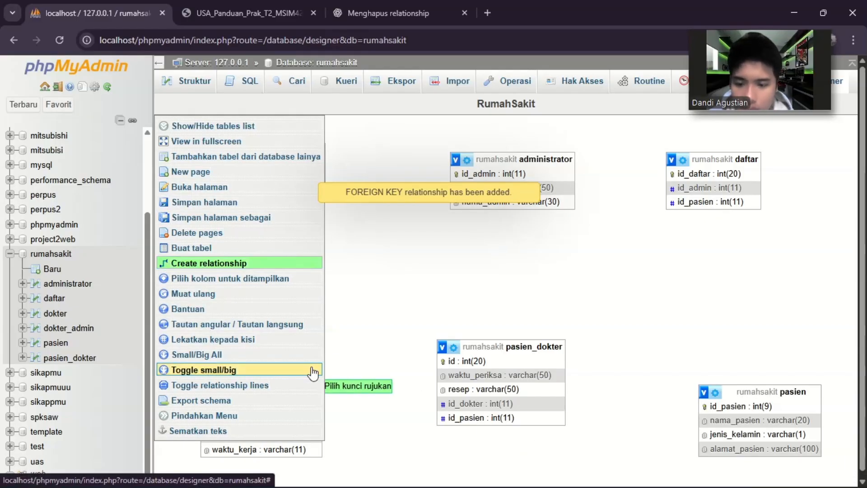
{"action": "left_click", "coordinate": [272, 365]}
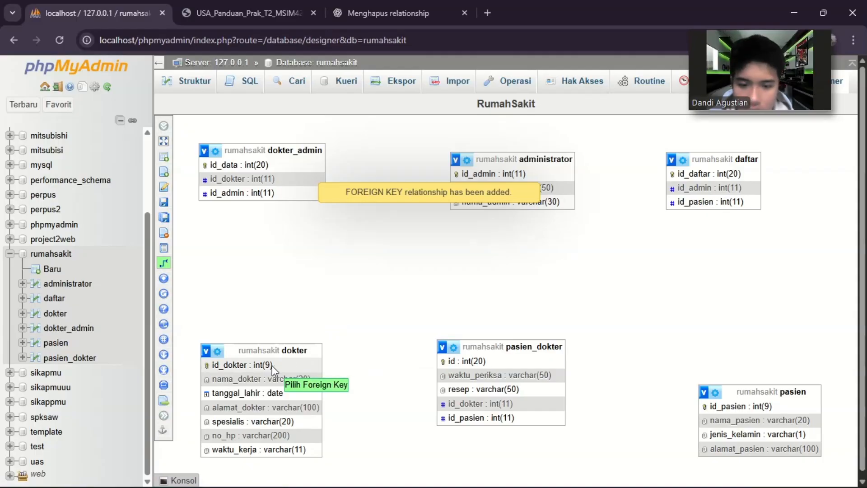
{"action": "left_click", "coordinate": [459, 404]}
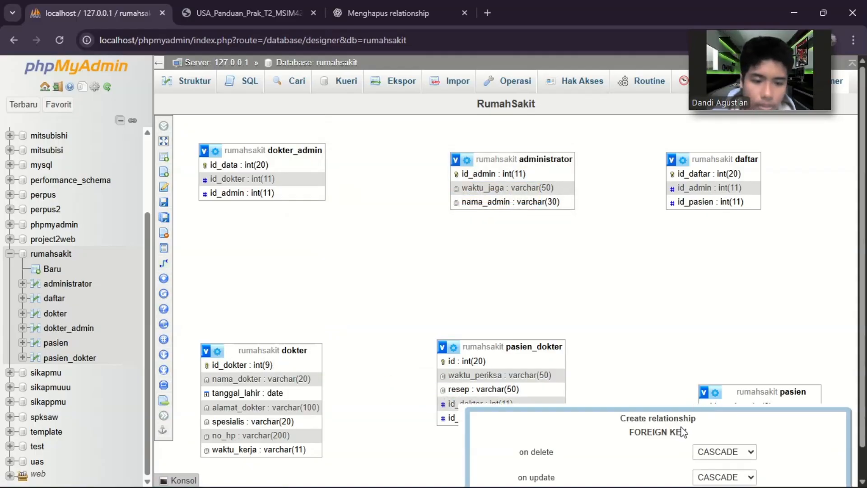
{"action": "scroll", "coordinate": [681, 424], "scroll_direction": "down", "scroll_amount": 1}
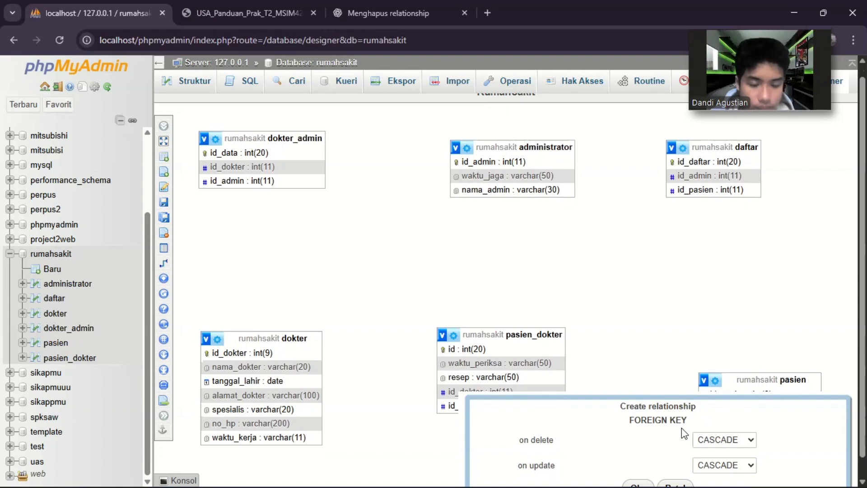
{"action": "left_click", "coordinate": [634, 484]}
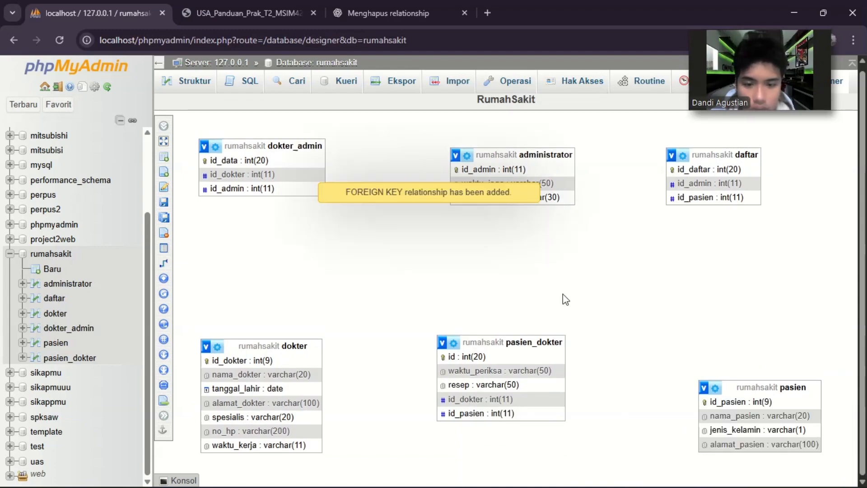
Create a foreign key relationship linking id_pasien in pasien_dokter with id_pasien in pasien, using CASCADE on delete and on update.
{"action": "left_click", "coordinate": [195, 262]}
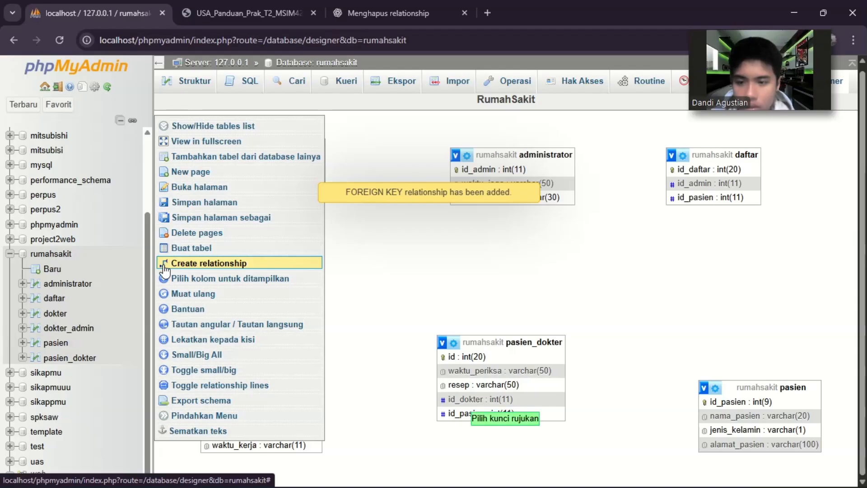
{"action": "left_click", "coordinate": [736, 401]}
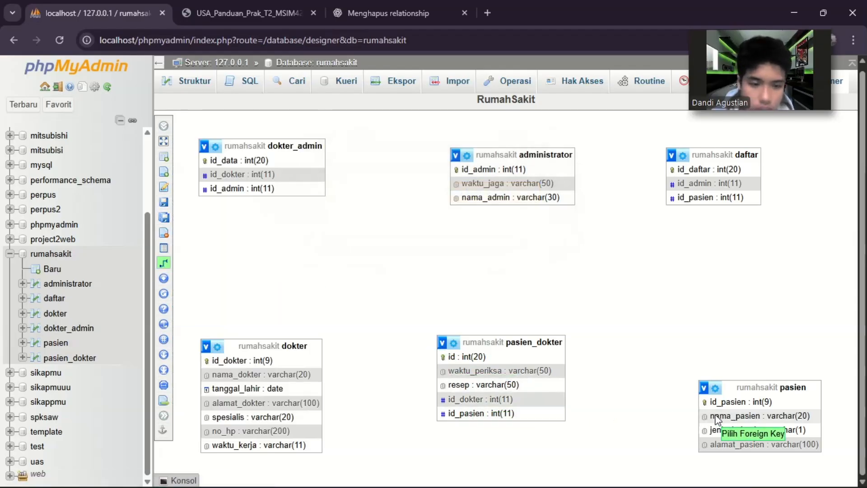
{"action": "left_click", "coordinate": [739, 405]}
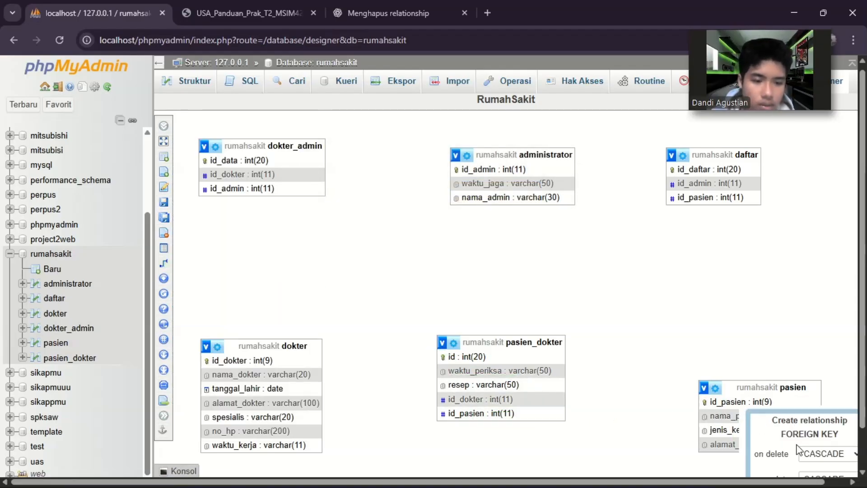
{"action": "left_click_drag", "start_coordinate": [674, 370], "coordinate": [766, 429]}
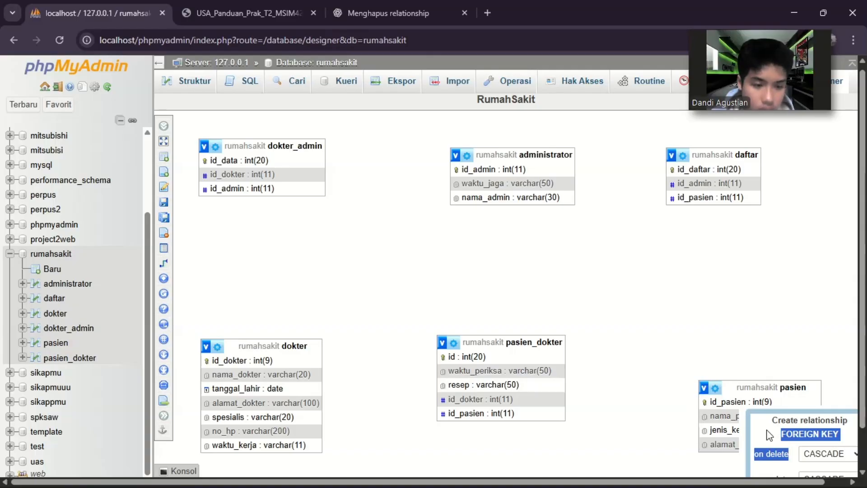
{"action": "left_click", "coordinate": [766, 429]}
{"action": "scroll", "coordinate": [767, 430], "scroll_direction": "down", "scroll_amount": 1}
{"action": "left_click", "coordinate": [769, 460]}
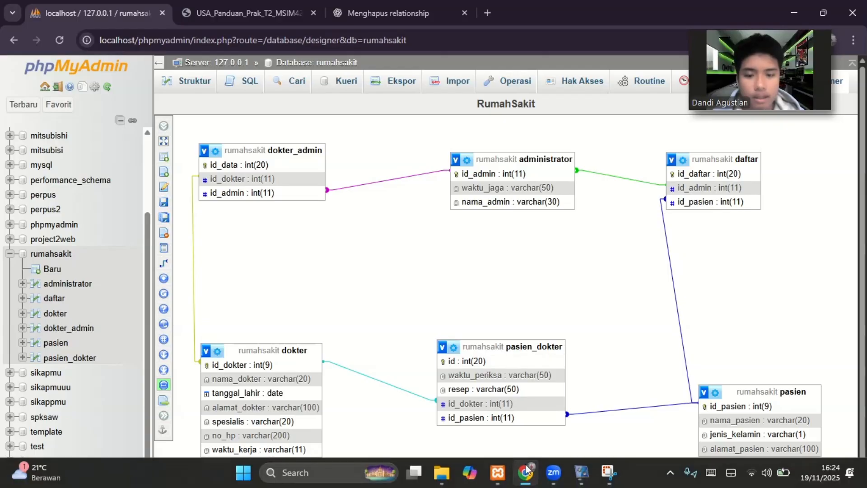
Switch to the XAMPP Control Panel, open its shell and start the database client with mysql -u root.
{"action": "left_click", "coordinate": [495, 472]}
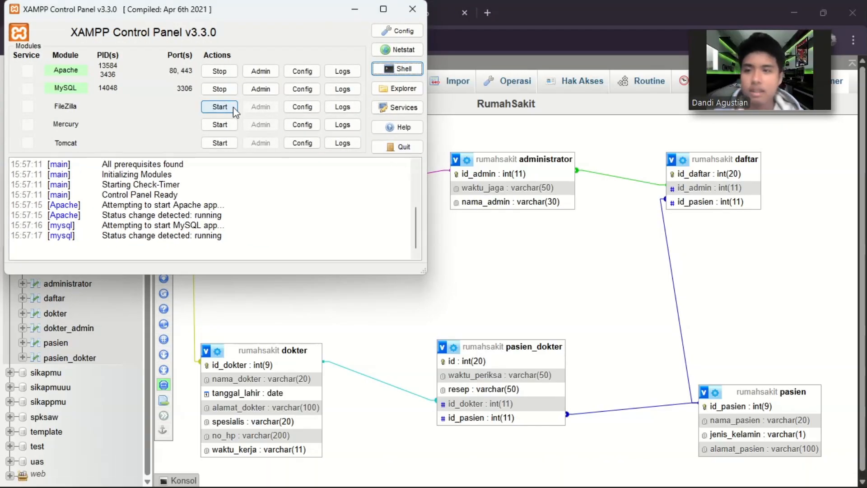
{"action": "left_click", "coordinate": [410, 70]}
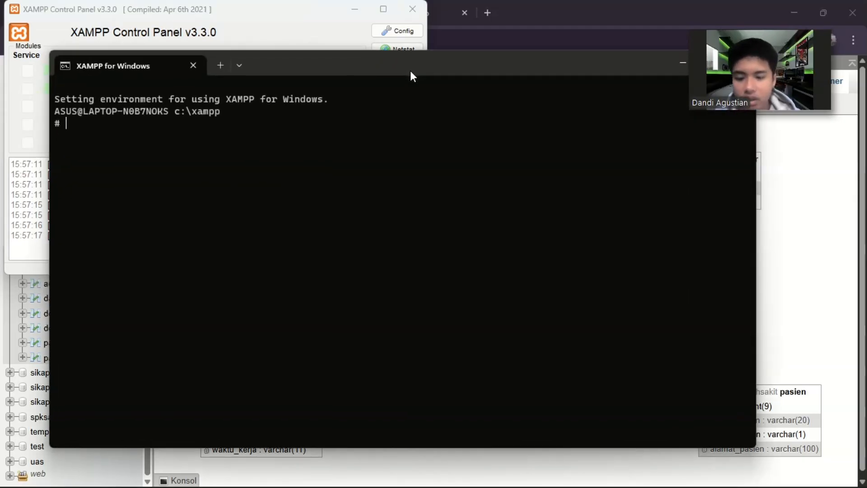
{"action": "type", "text": "my"}
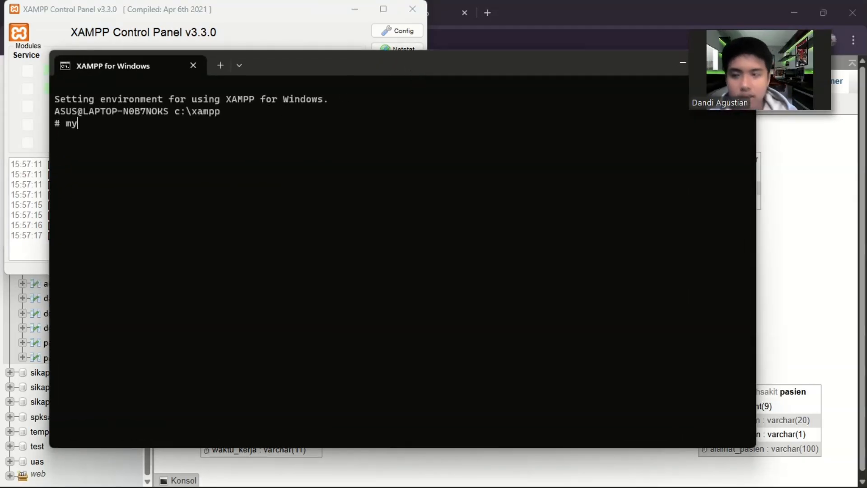
{"action": "type", "text": "sql "}
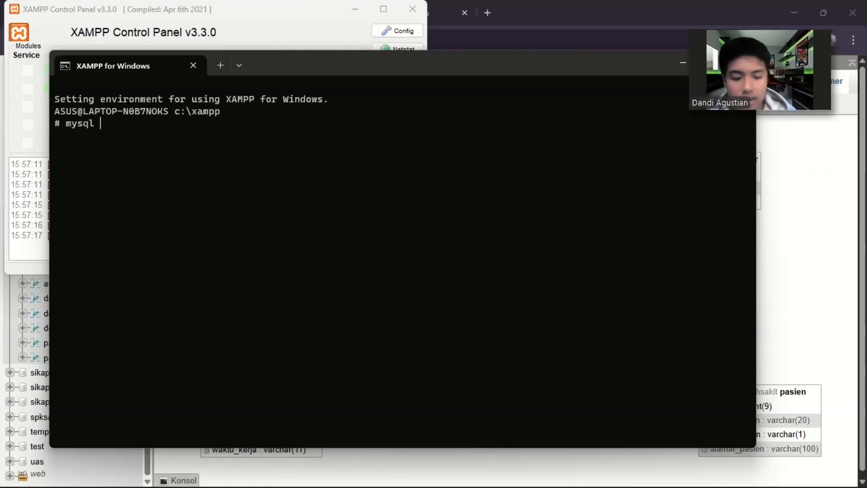
{"action": "type", "text": "-u root"}
{"action": "key", "text": "Return"}
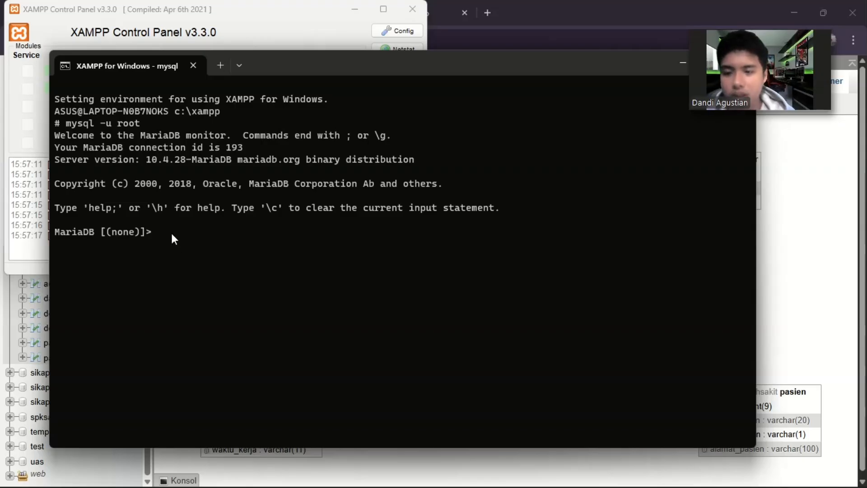
List all databases on the MariaDB server with the command show databases ;.
{"action": "type", "text": "sho"}
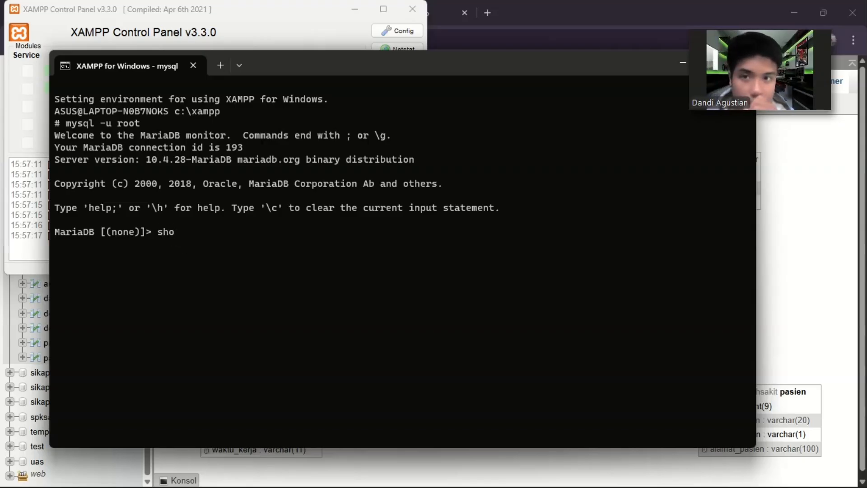
{"action": "type", "text": "w d"}
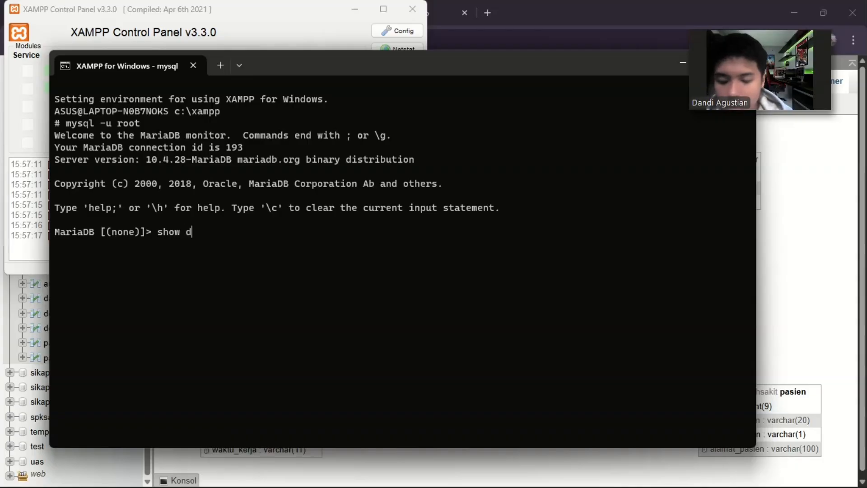
{"action": "type", "text": "ataba"}
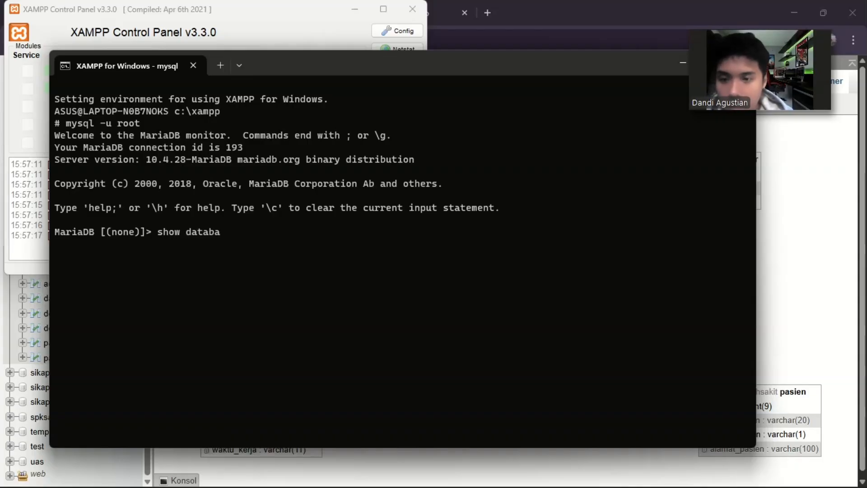
{"action": "type", "text": "ses"}
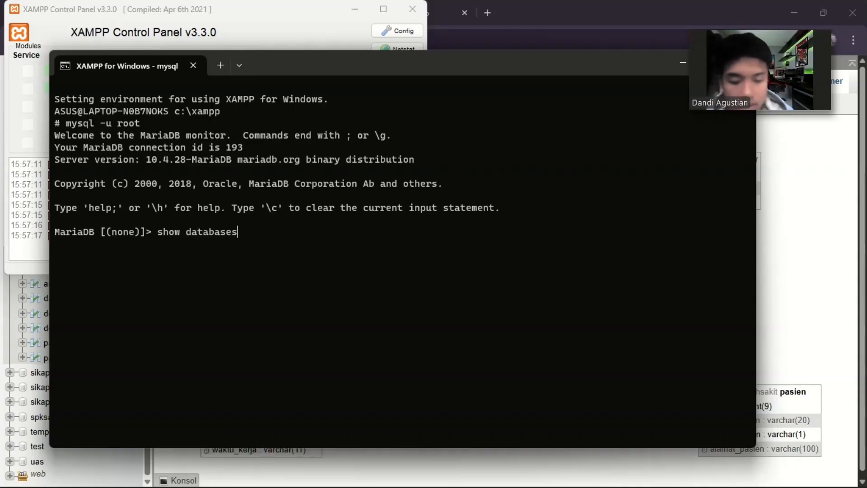
{"action": "type", "text": " ;"}
{"action": "key", "text": "Return"}
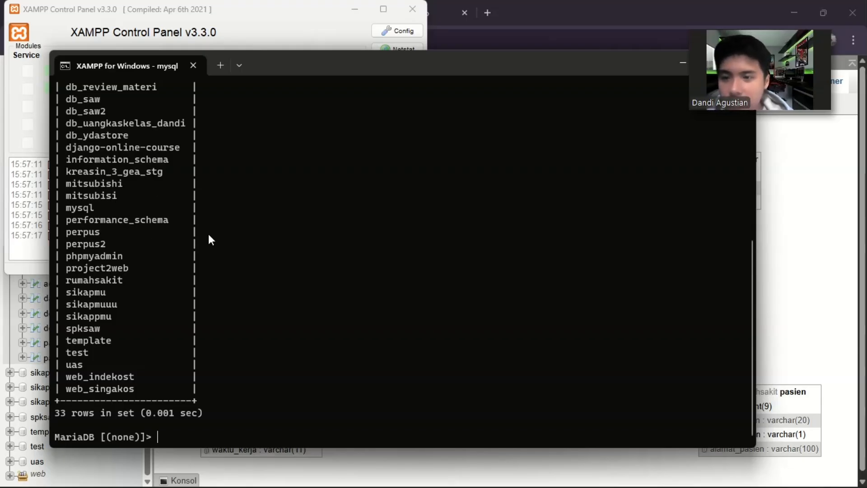
Examine the full list of databases in the shell output from the first entry to the last.
{"action": "scroll", "coordinate": [346, 226], "scroll_direction": "up", "scroll_amount": 5}
{"action": "scroll", "coordinate": [346, 225], "scroll_direction": "down", "scroll_amount": 3}
{"action": "scroll", "coordinate": [346, 226], "scroll_direction": "up", "scroll_amount": 1}
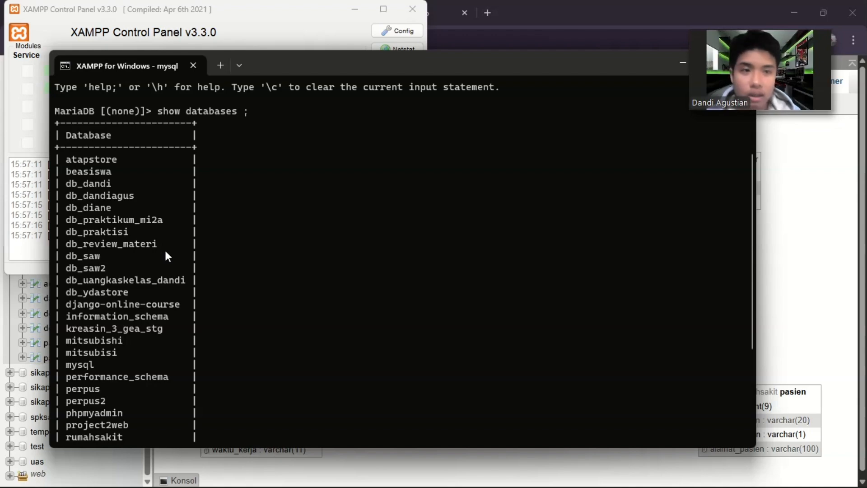
{"action": "scroll", "coordinate": [144, 274], "scroll_direction": "down", "scroll_amount": 1}
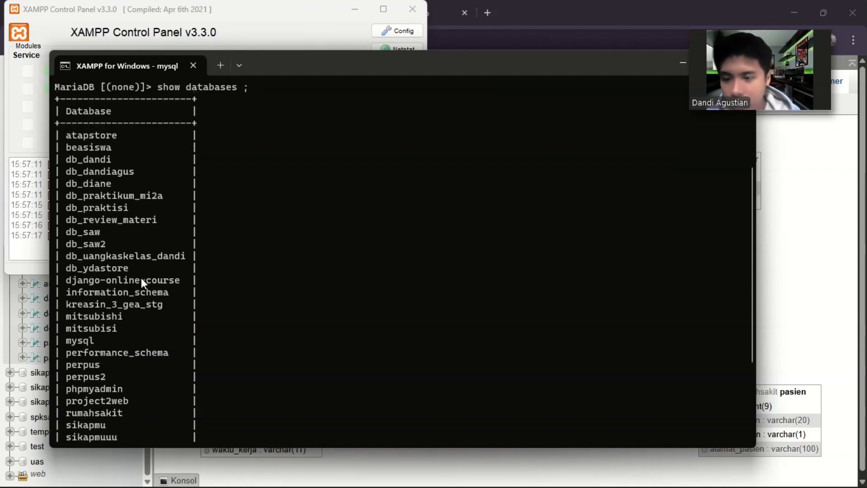
{"action": "scroll", "coordinate": [123, 318], "scroll_direction": "down", "scroll_amount": 2}
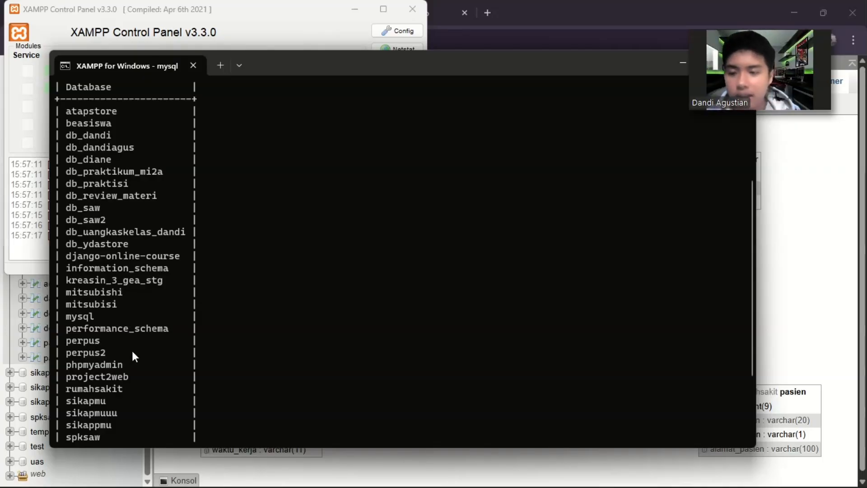
{"action": "scroll", "coordinate": [408, 199], "scroll_direction": "up", "scroll_amount": 1}
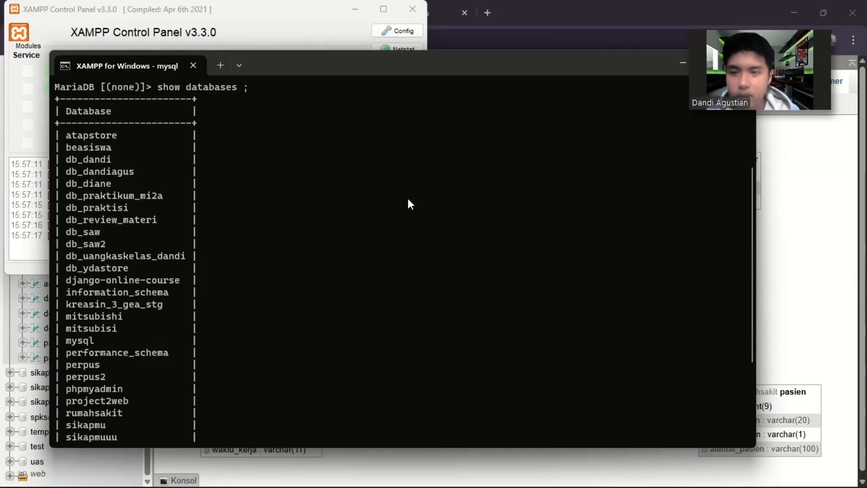
{"action": "scroll", "coordinate": [408, 199], "scroll_direction": "up", "scroll_amount": 4}
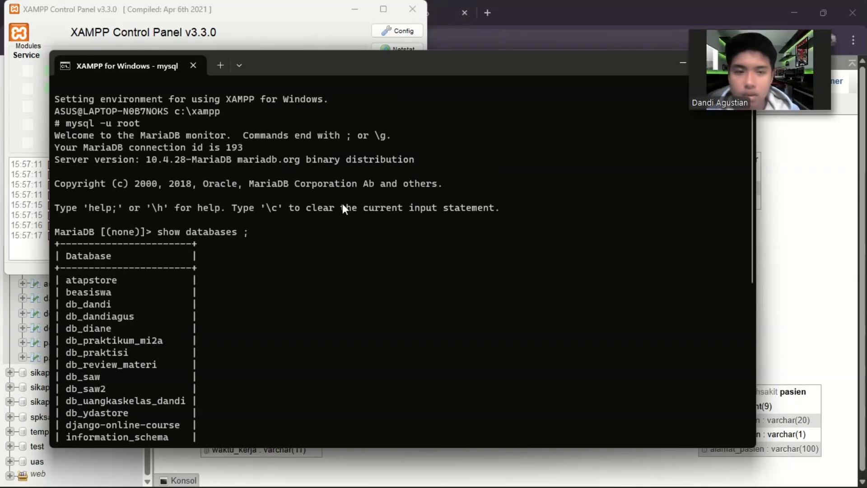
{"action": "left_click_drag", "start_coordinate": [749, 238], "coordinate": [522, 465]}
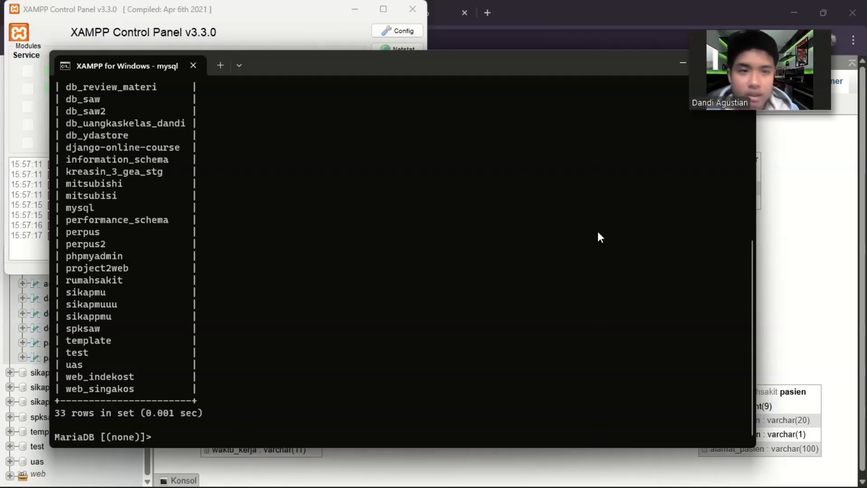
Make rumahsakit the active database in the MariaDB shell with the command use rumahsakit;.
{"action": "left_click_drag", "start_coordinate": [758, 64], "coordinate": [411, 15]}
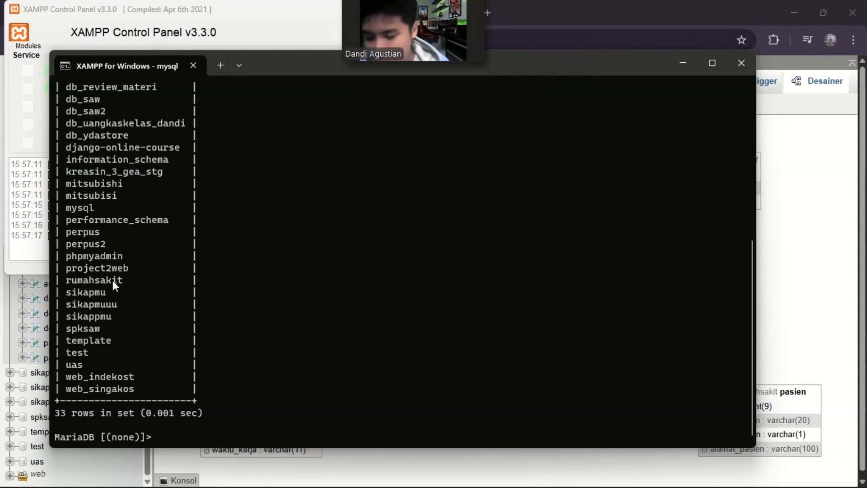
{"action": "left_click", "coordinate": [184, 434]}
{"action": "type", "text": "u"}
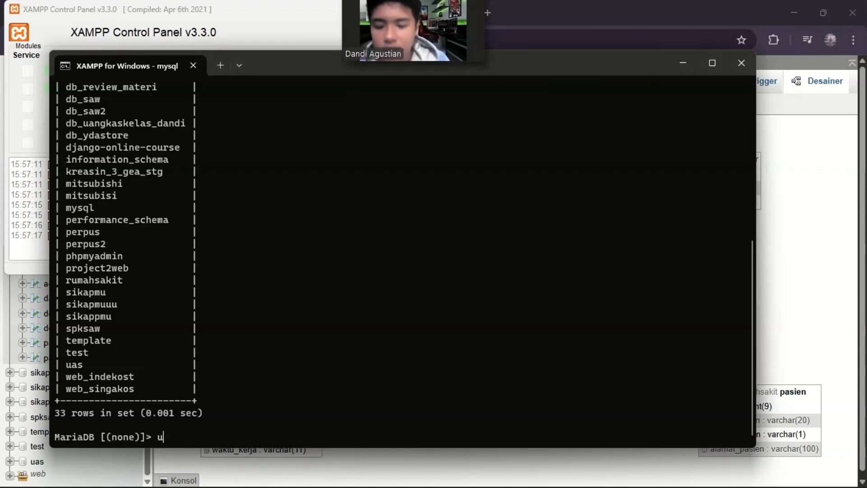
{"action": "type", "text": "se "}
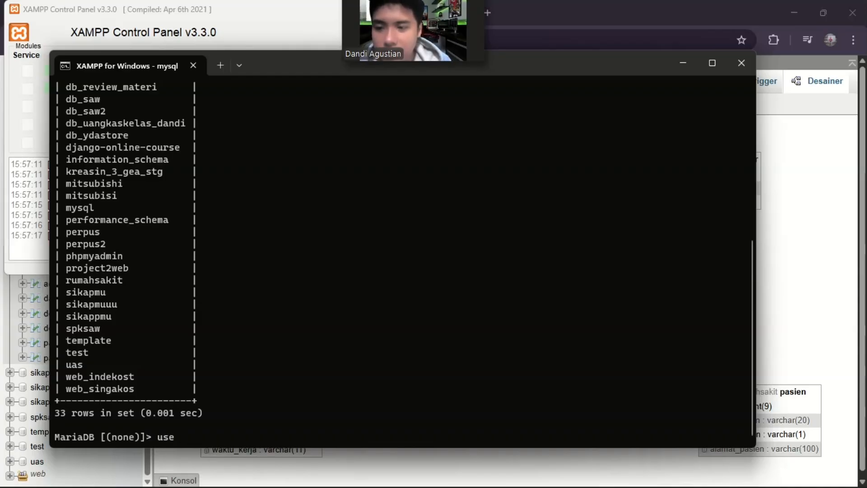
{"action": "type", "text": "rumahs"}
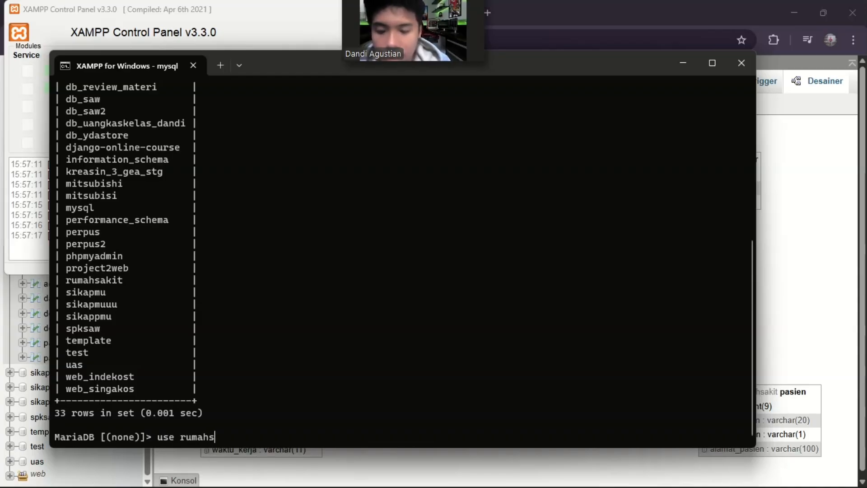
{"action": "type", "text": "akit"}
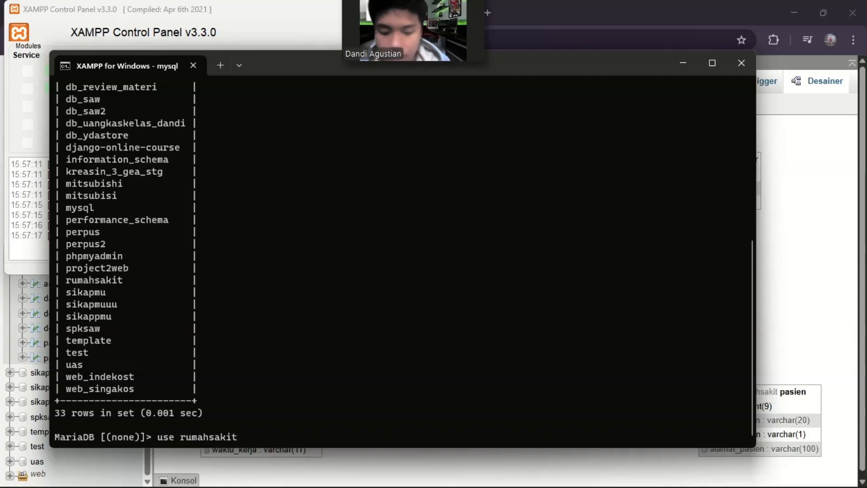
{"action": "type", "text": ";"}
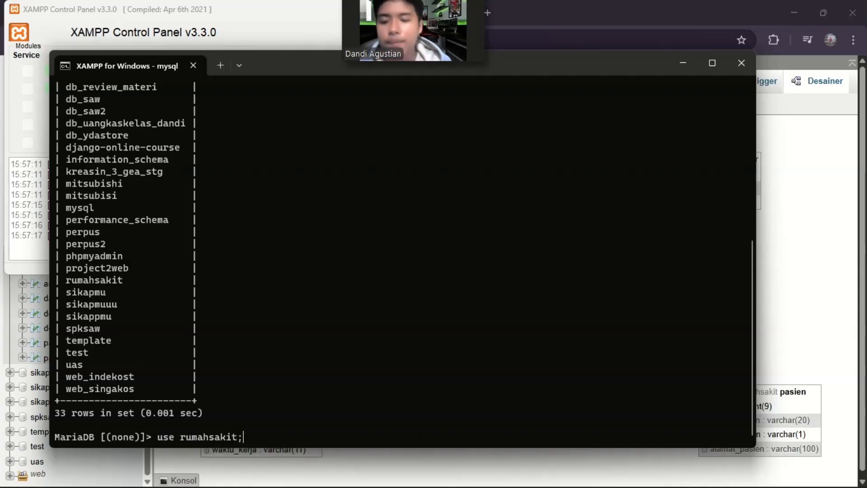
{"action": "key", "text": "Return"}
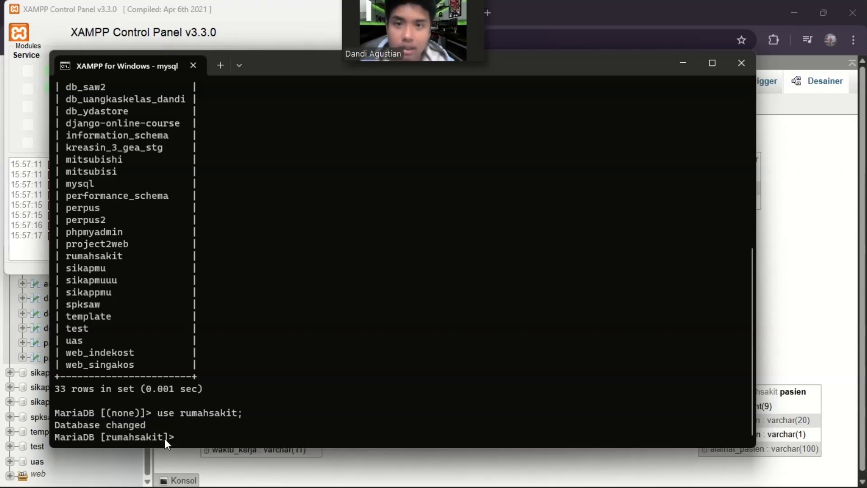
List the tables of the active database with show tables; and uncover phpMyAdmin's rumahsakit table list for comparison.
{"action": "mouse_move", "coordinate": [438, 34]}
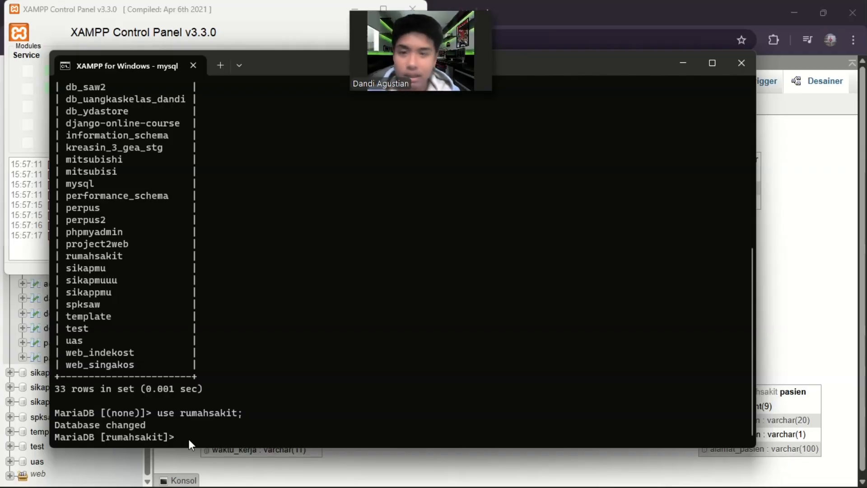
{"action": "type", "text": "s"}
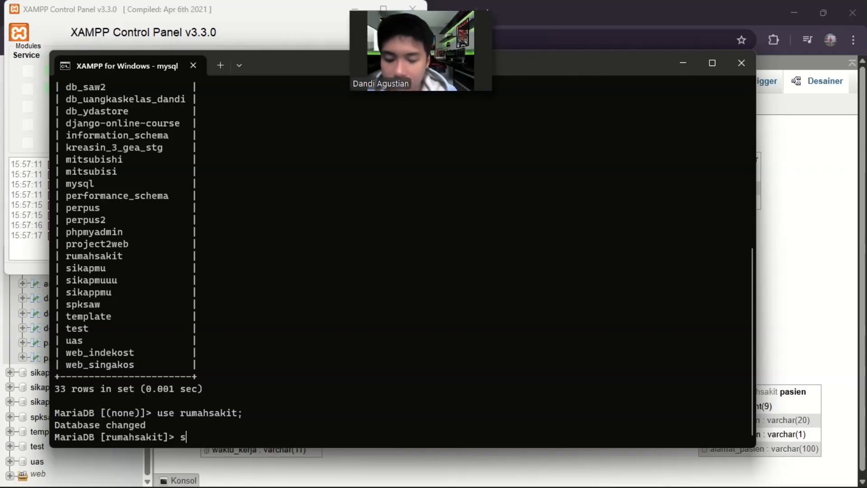
{"action": "type", "text": "how ta"}
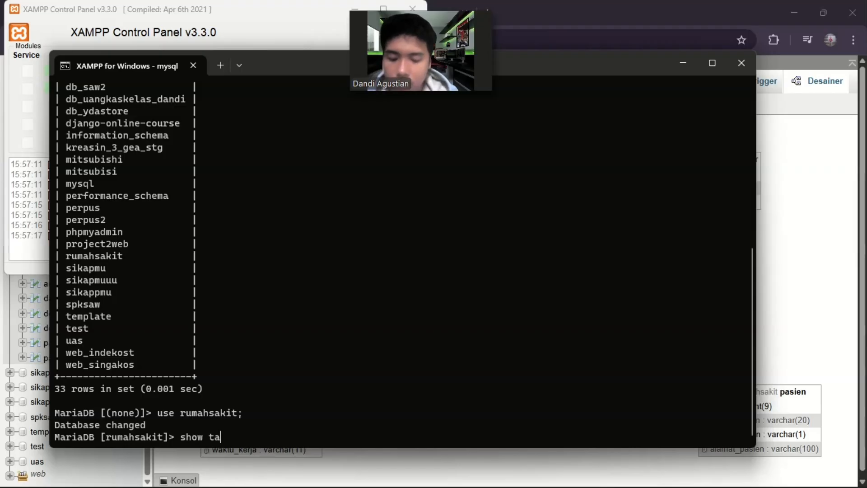
{"action": "type", "text": "bles;"}
{"action": "key", "text": "Return"}
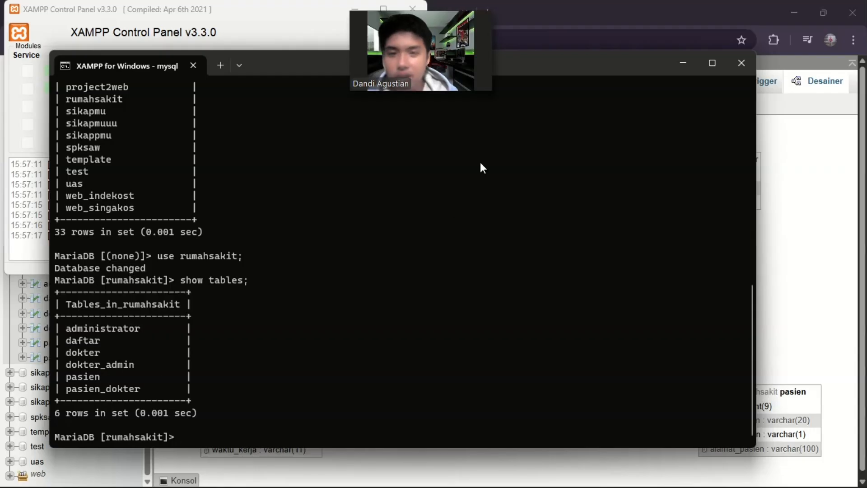
{"action": "left_click_drag", "start_coordinate": [539, 68], "coordinate": [711, 80]}
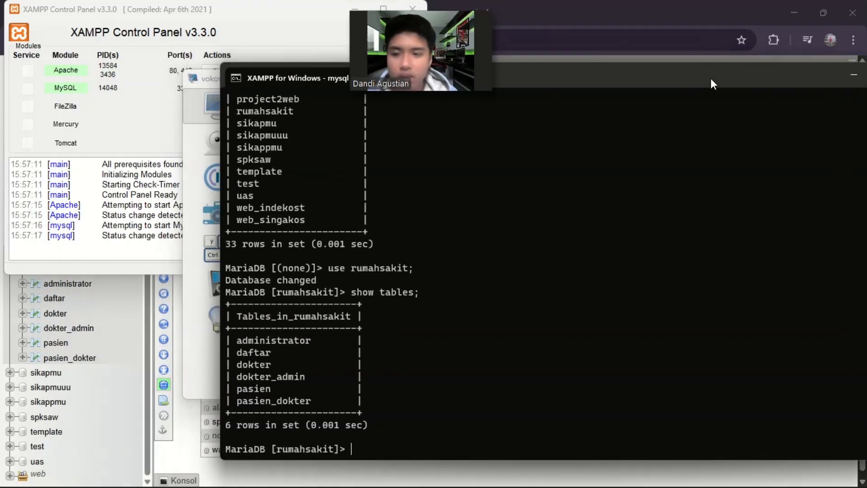
{"action": "scroll", "coordinate": [95, 316], "scroll_direction": "up", "scroll_amount": 1}
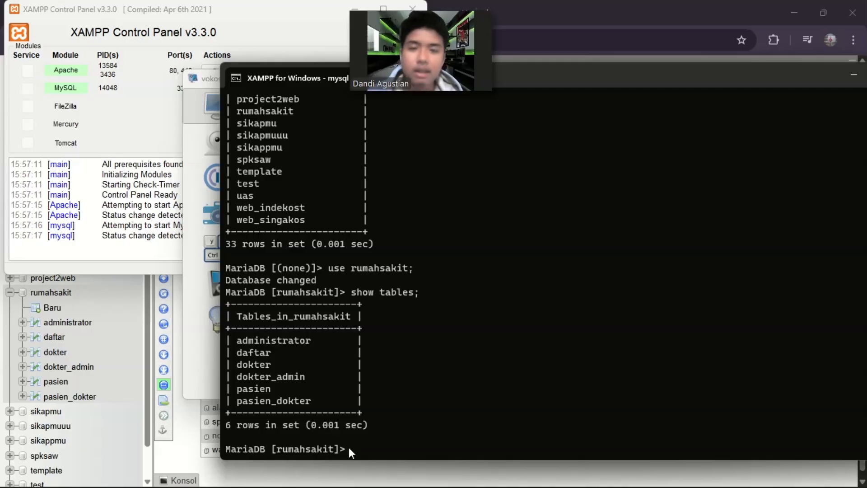
Query the patients' names and genders with select nama_pasien, jenis_kelamin from pasien;.
{"action": "type", "text": "select "}
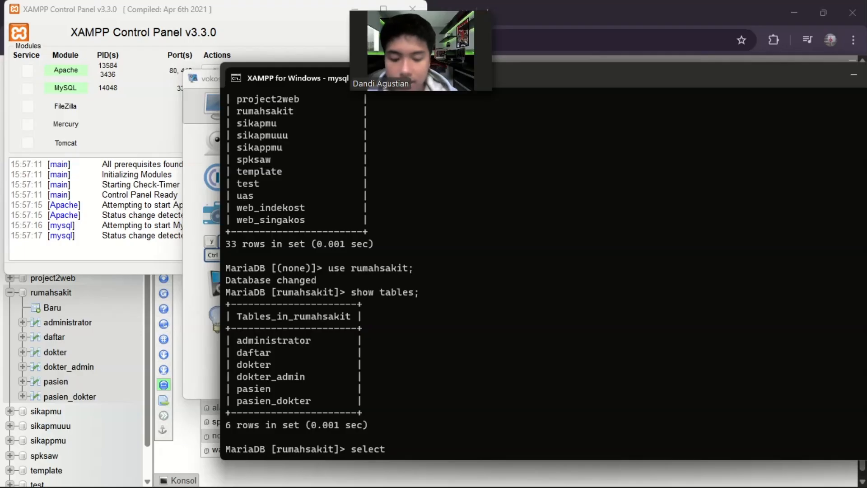
{"action": "type", "text": "nama"}
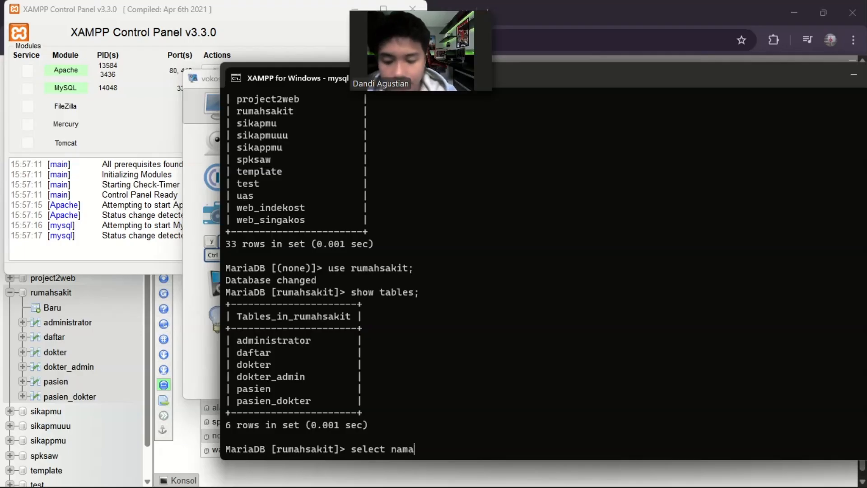
{"action": "type", "text": "_pasien"}
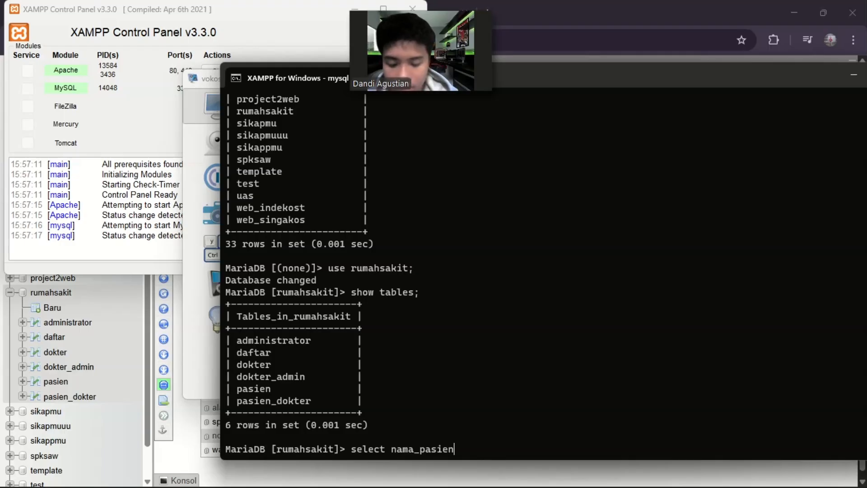
{"action": "type", "text": ", "}
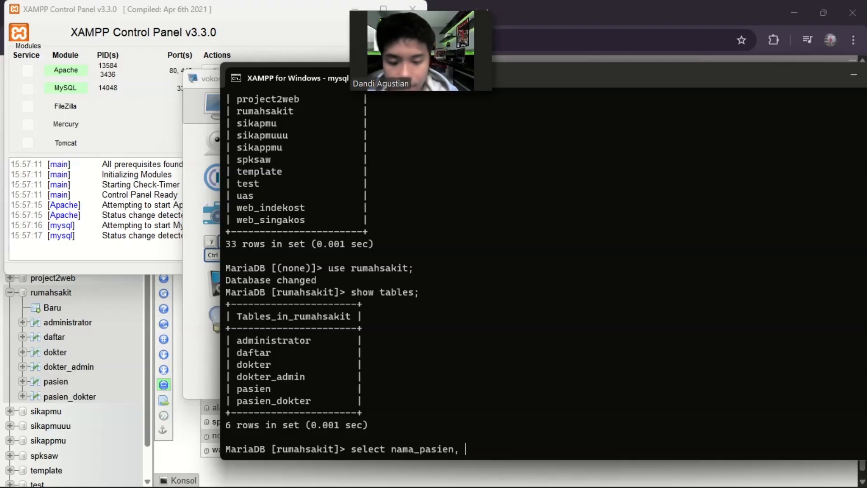
{"action": "type", "text": "jenis_"}
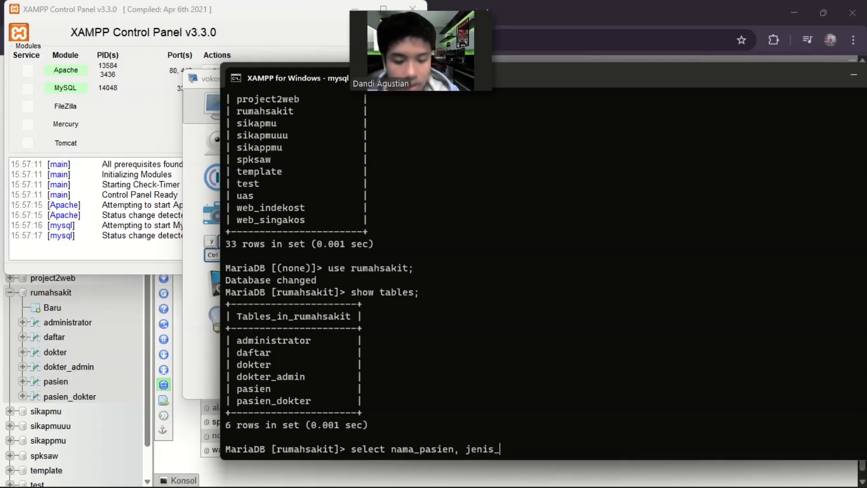
{"action": "type", "text": "kela"}
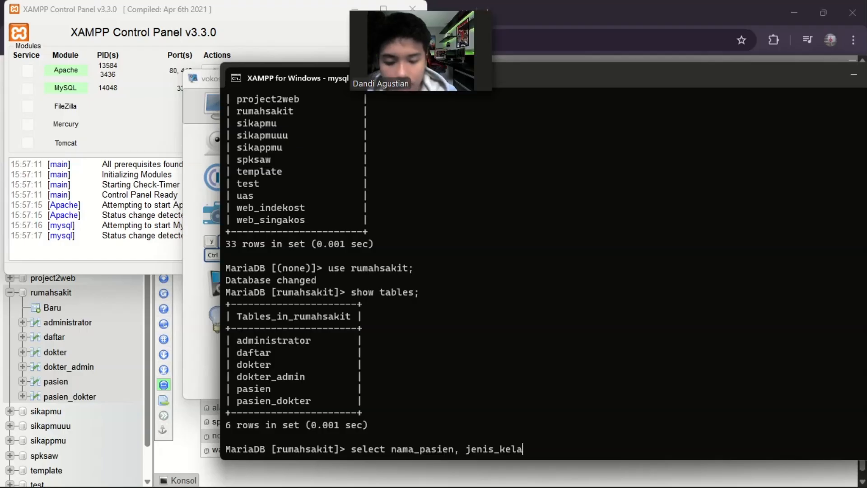
{"action": "type", "text": "min from "}
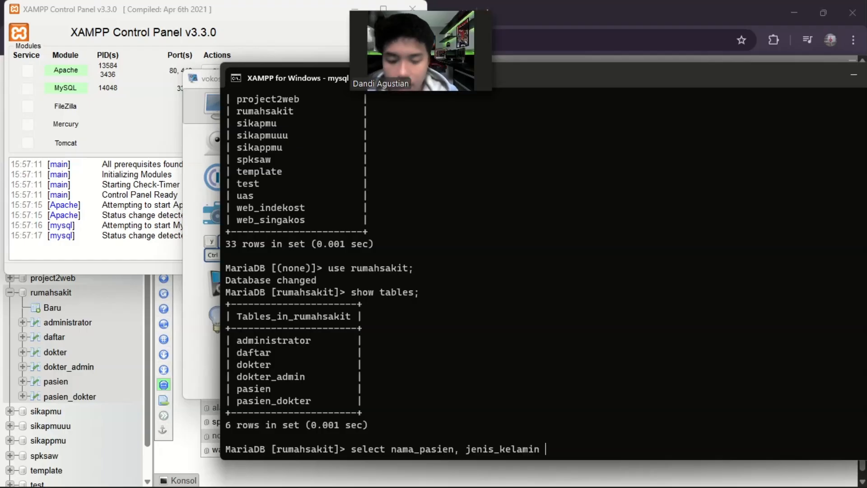
{"action": "type", "text": "pasi"}
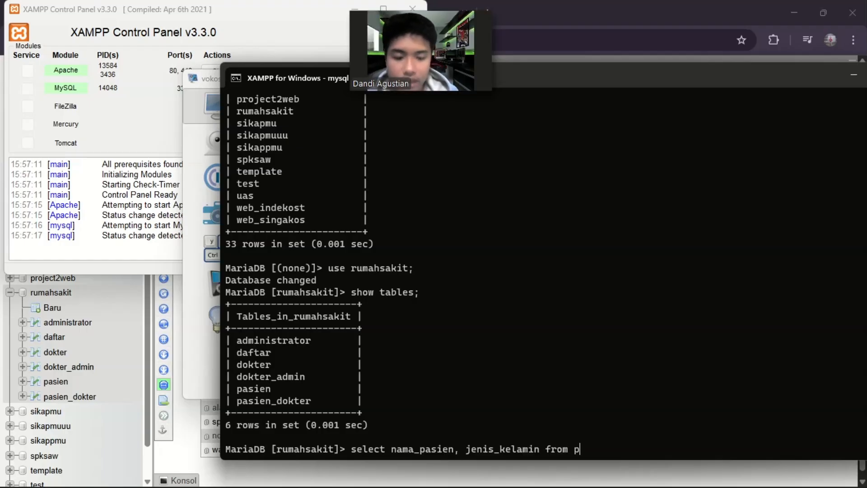
{"action": "type", "text": "en;"}
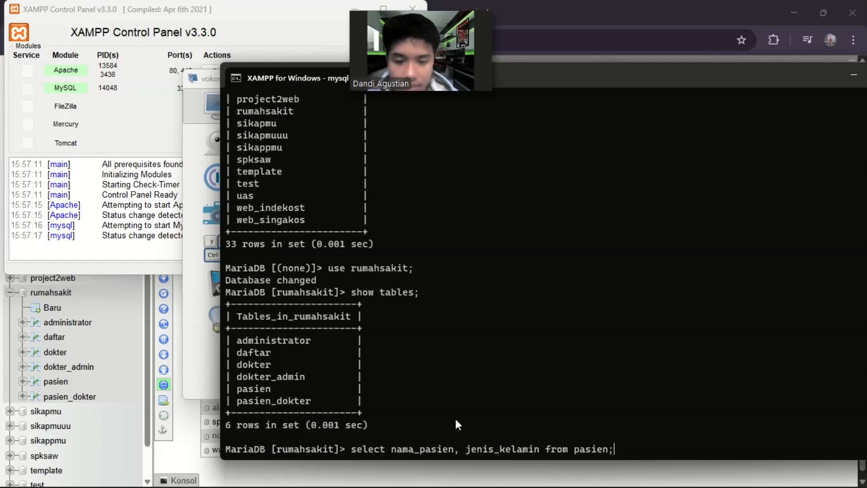
{"action": "key", "text": "Return"}
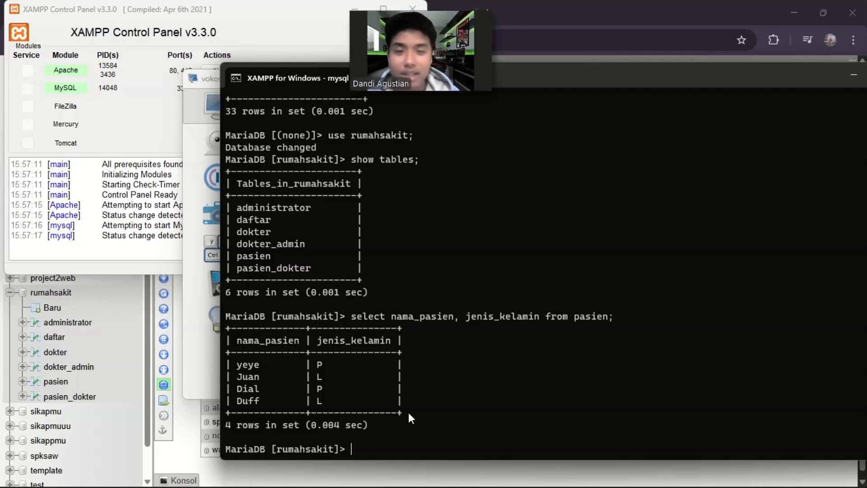
Rerun the patient query restricted to rows matching the condition where jenis_kelamin='P'.
{"action": "key", "text": "Up"}
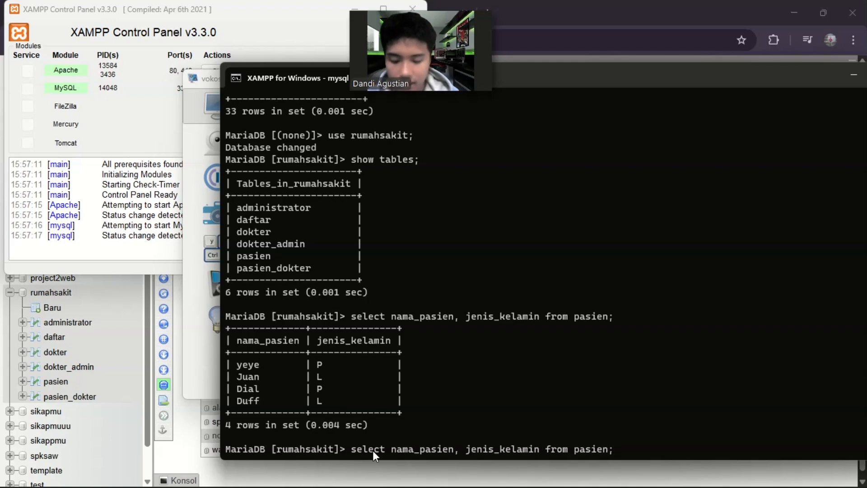
{"action": "key", "text": "BackSpace"}
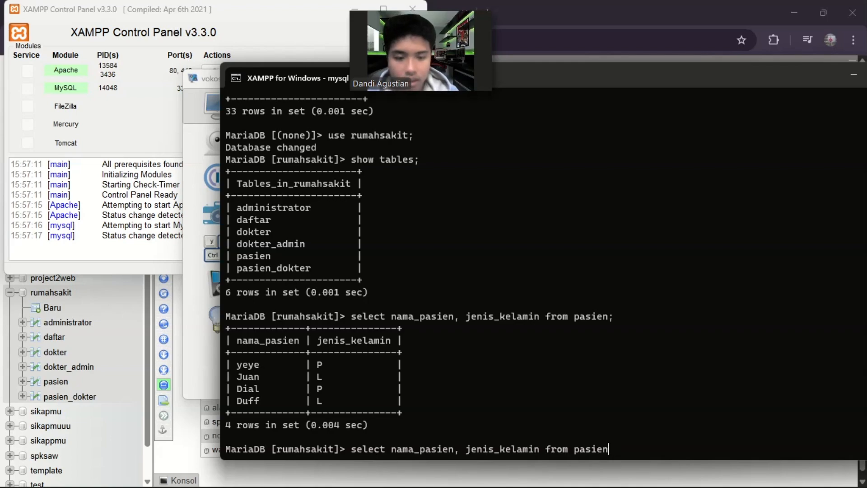
{"action": "type", "text": "where"}
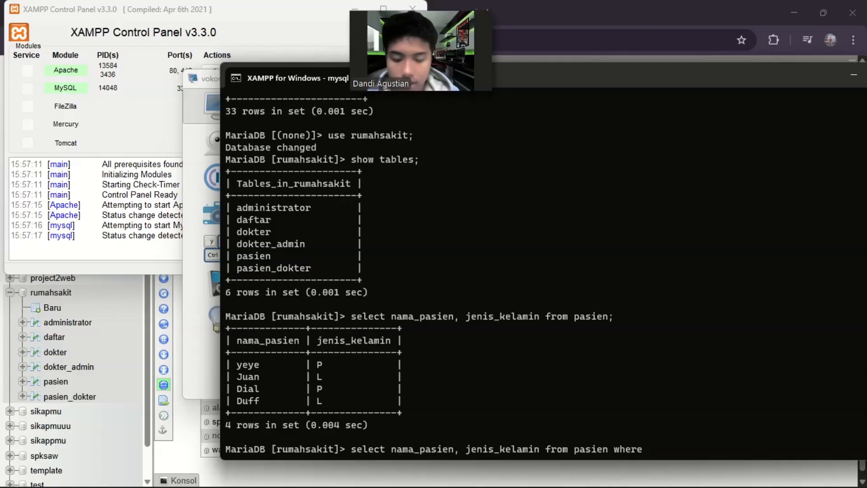
{"action": "type", "text": " jenis"}
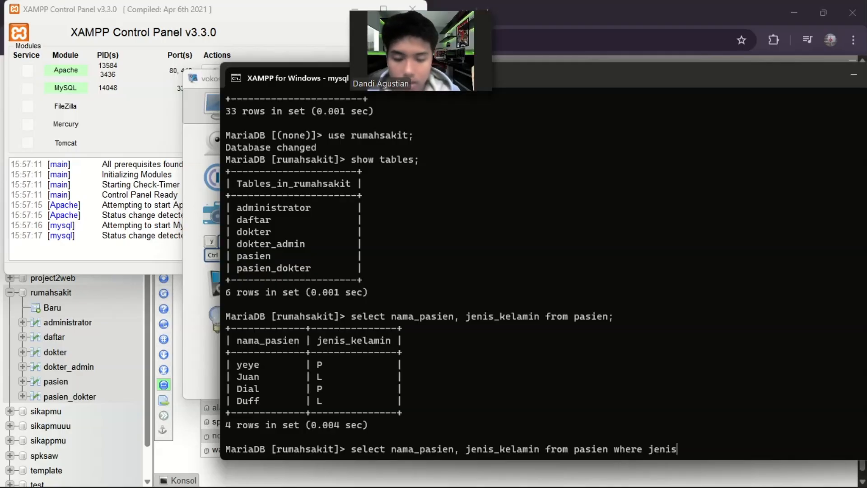
{"action": "type", "text": "_kelamin"}
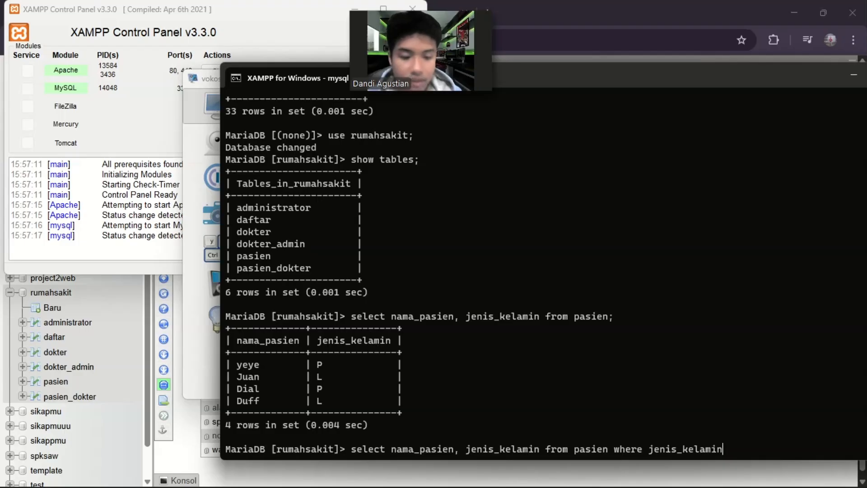
{"action": "type", "text": "="}
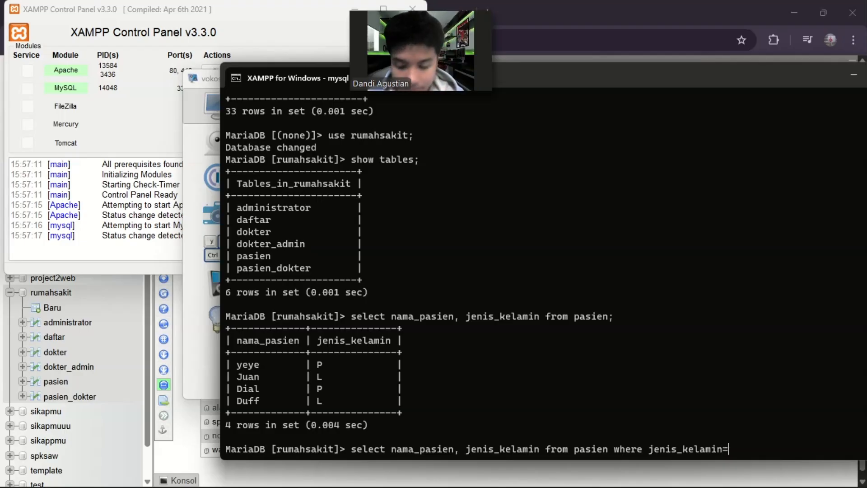
{"action": "type", "text": "'P"}
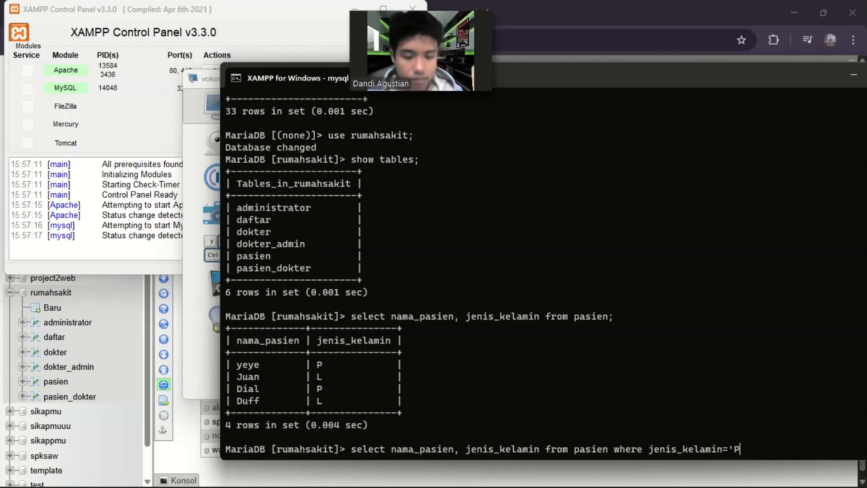
{"action": "type", "text": "';"}
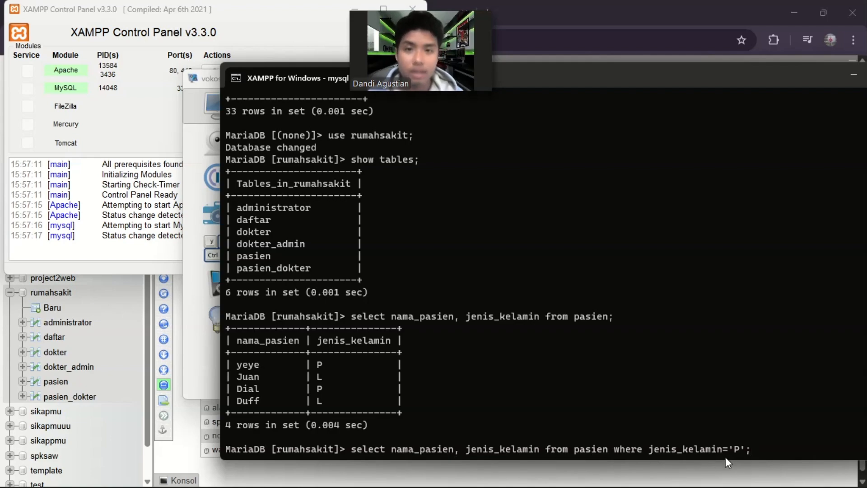
{"action": "key", "text": "Return"}
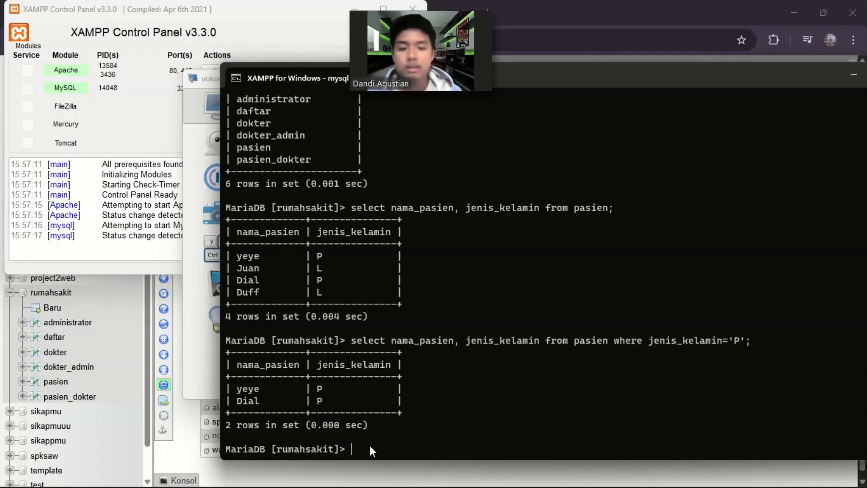
Run the filtered patient query again with the jenis_kelamin condition set to 'L'.
{"action": "key", "text": "Up"}
{"action": "key", "text": "Left"}
{"action": "key", "text": "Left"}
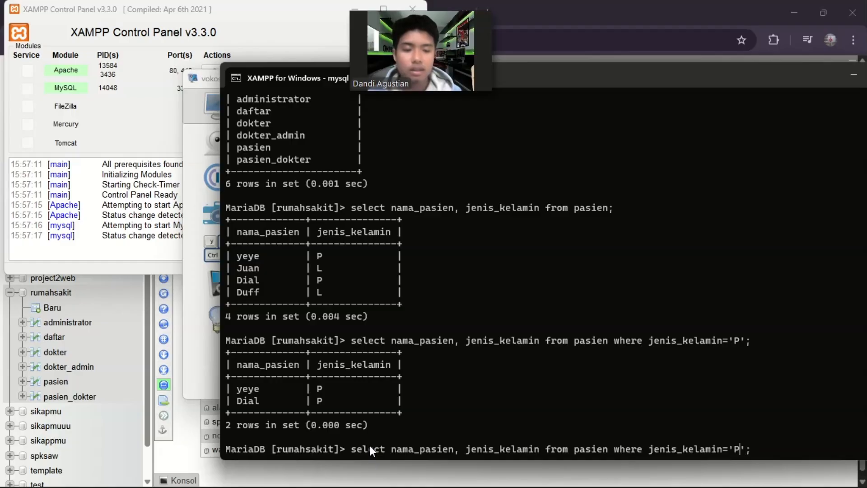
{"action": "key", "text": "BackSpace"}
{"action": "type", "text": "L"}
{"action": "key", "text": "End"}
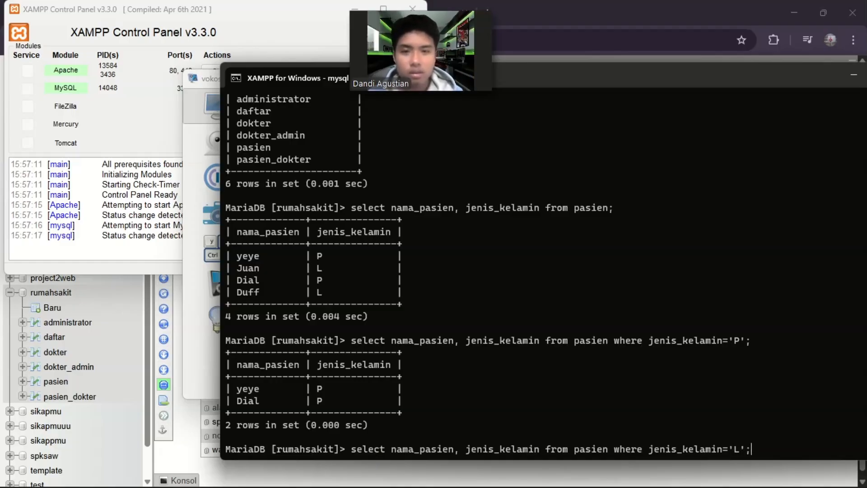
{"action": "key", "text": "Return"}
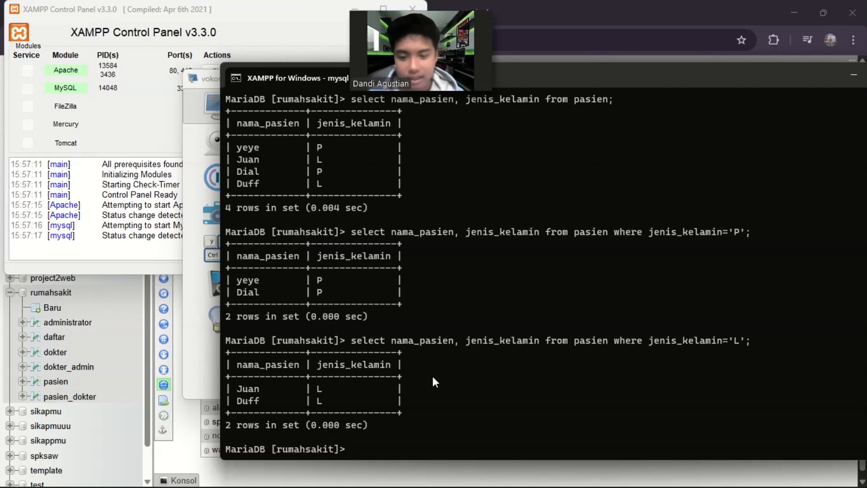
{"action": "key", "text": "Up"}
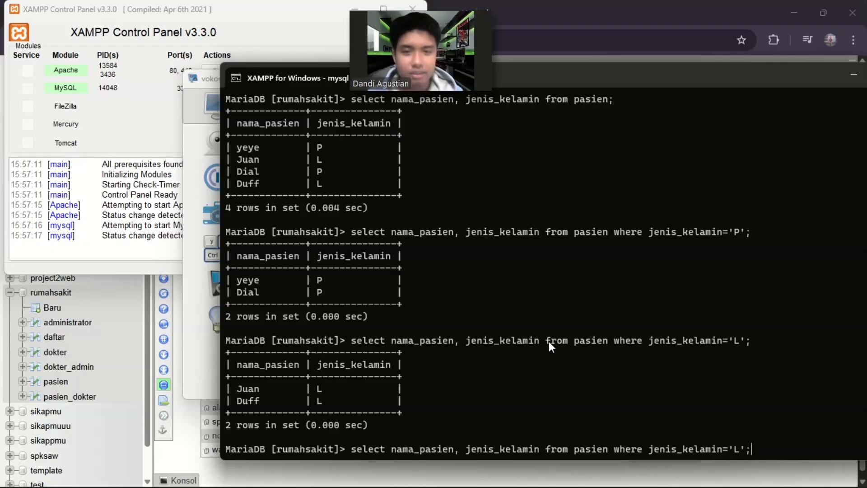
{"action": "key", "text": "Up"}
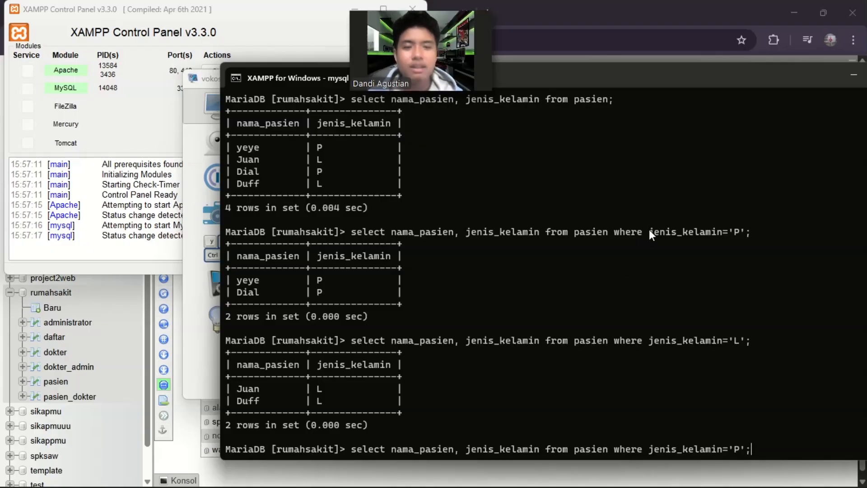
{"action": "key", "text": "Up"}
{"action": "key", "text": "Up"}
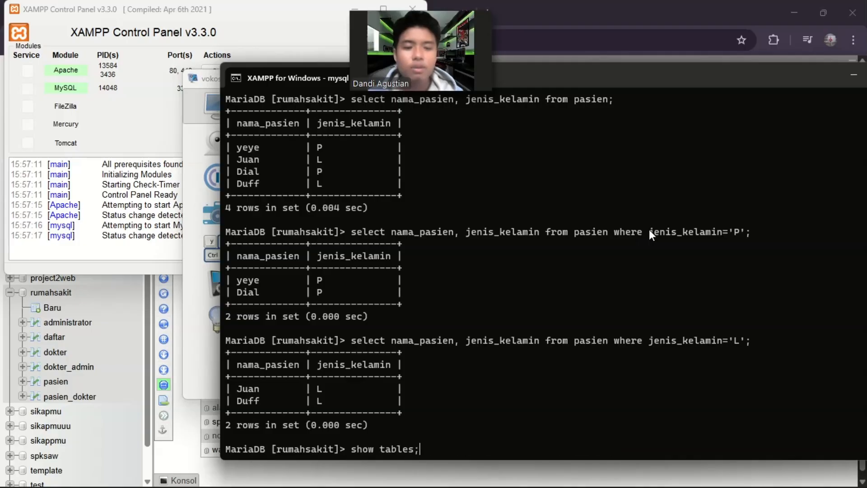
{"action": "key", "text": "Down"}
{"action": "key", "text": "Down"}
{"action": "key", "text": "Down"}
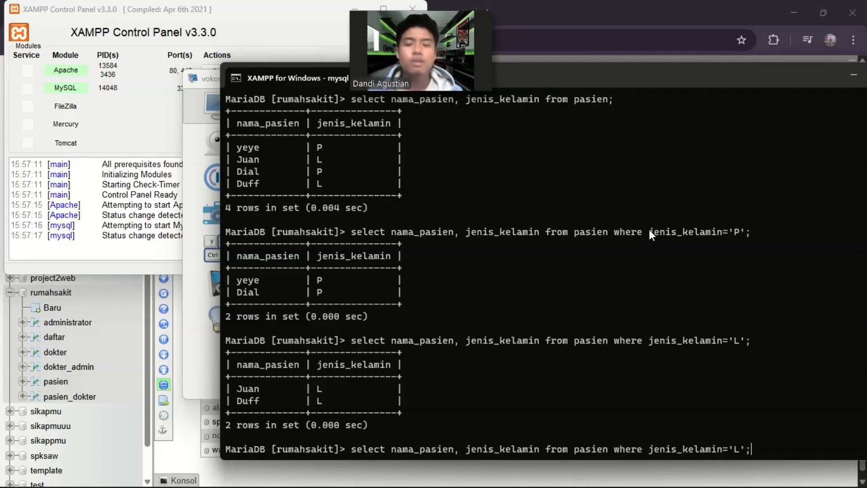